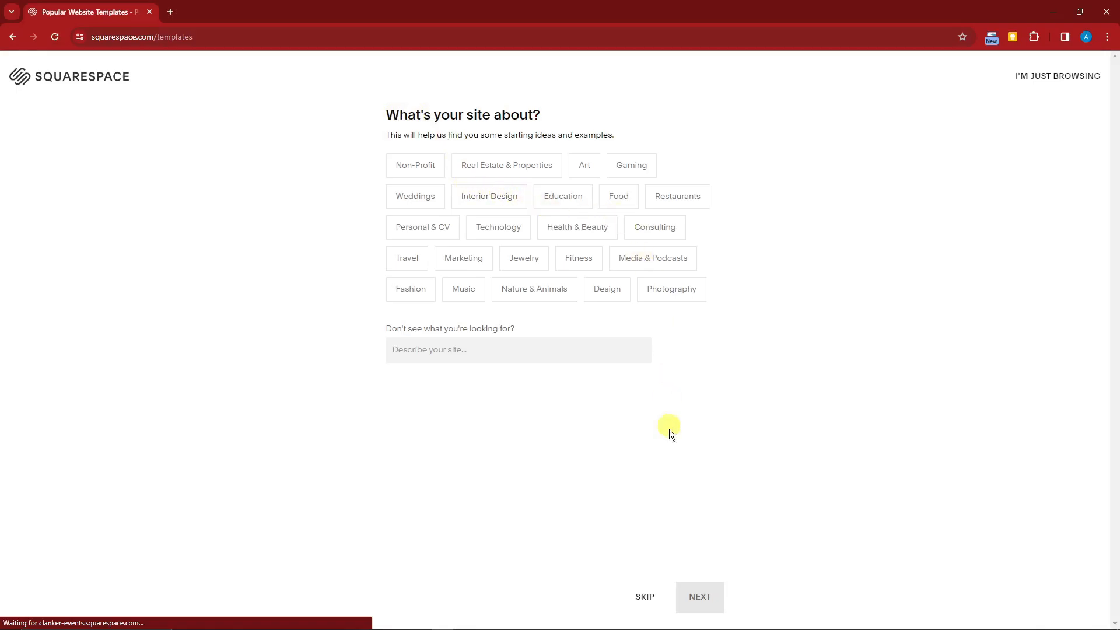
# Step: Skip the questions on site topic and goals and close the getting-started choice to reach the template gallery
pyautogui.click(649, 596)
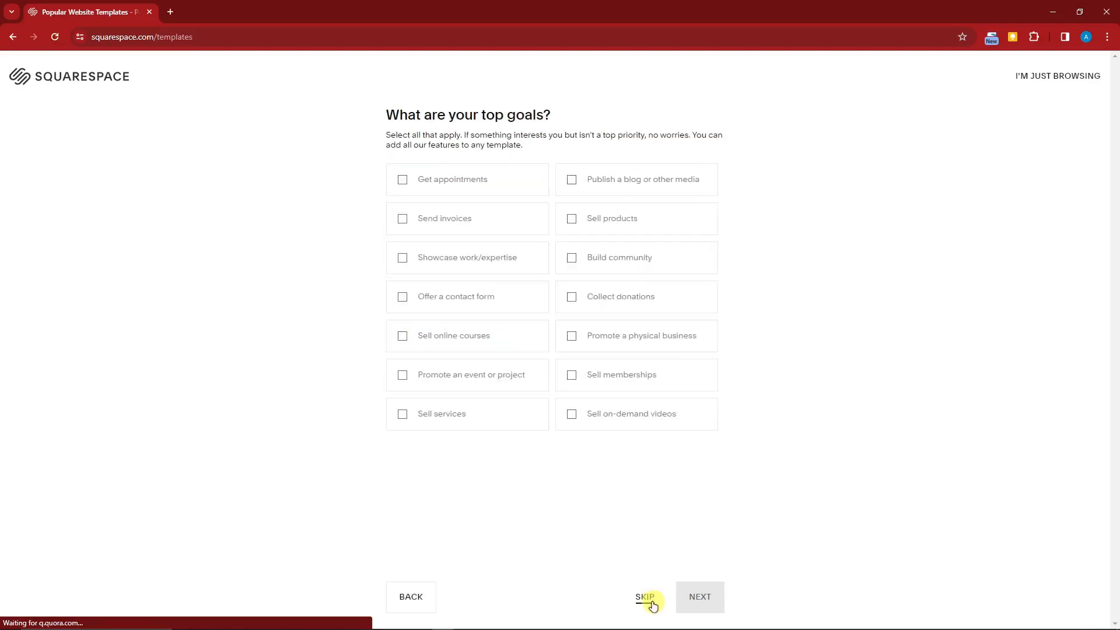
pyautogui.click(645, 597)
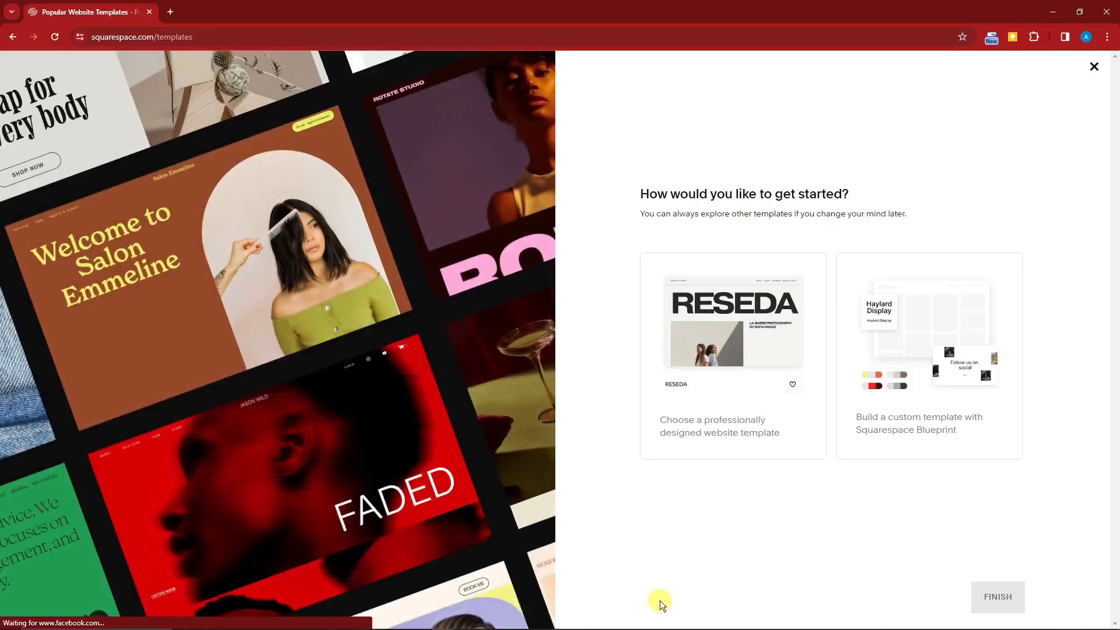
pyautogui.click(1094, 66)
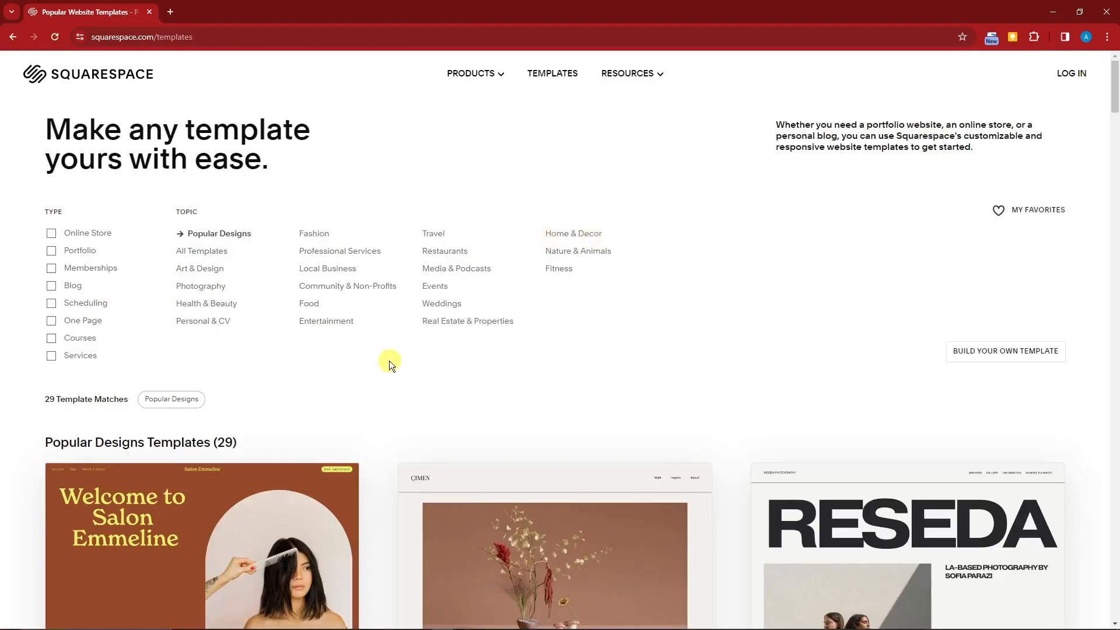
# Step: Filter the templates by the Online Store type and browse the matches
pyautogui.click(65, 236)
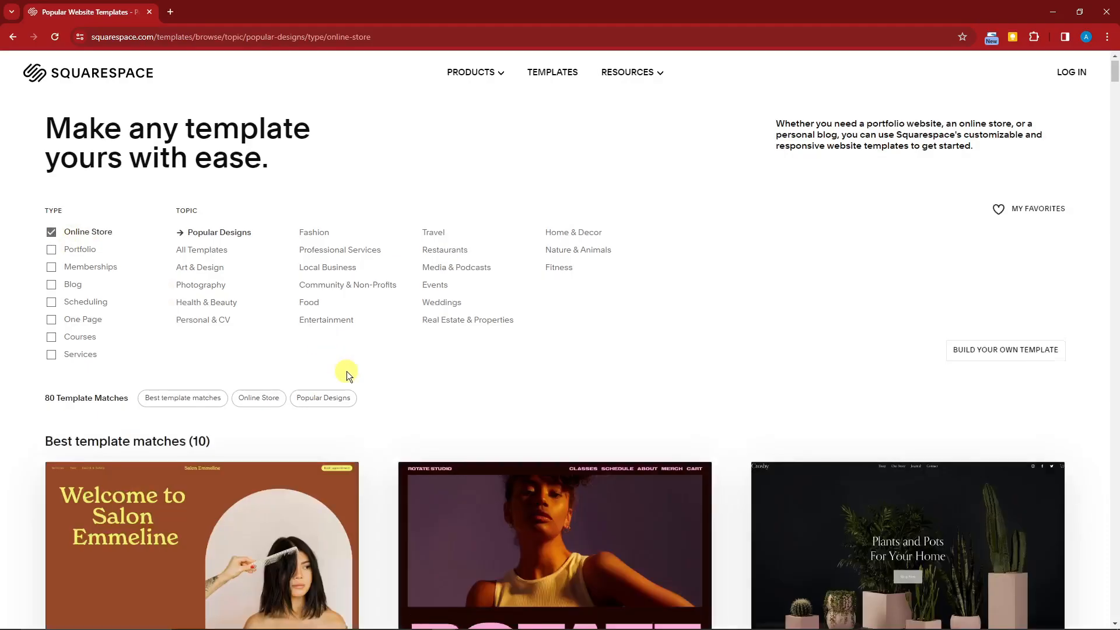
pyautogui.scroll(-5, 500, 416)
pyautogui.scroll(-3, 500, 415)
pyautogui.scroll(8, 387, 452)
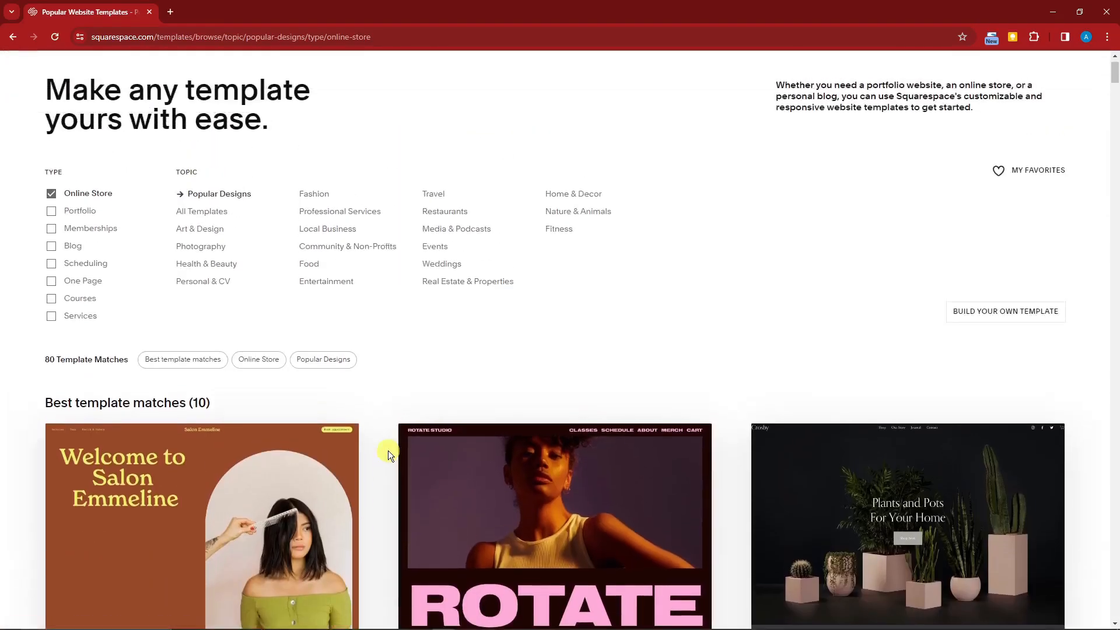
# Step: Replace the Online Store type filter with Portfolio and browse the matching templates
pyautogui.click(51, 233)
pyautogui.click(50, 251)
pyautogui.scroll(-11, 376, 370)
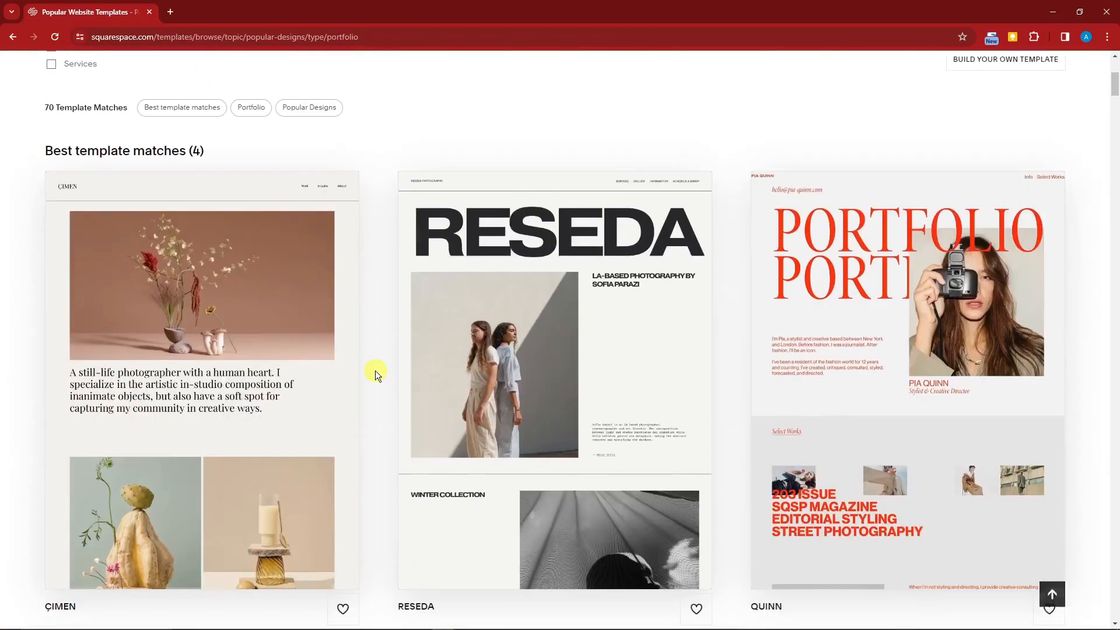
pyautogui.scroll(10, 375, 369)
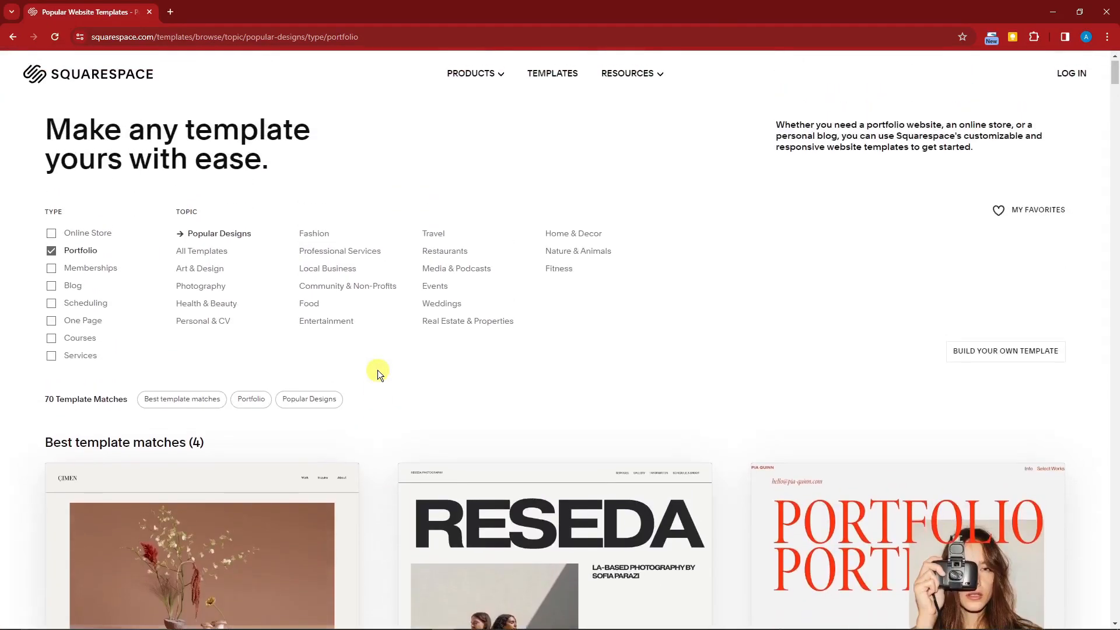
# Step: Add Blog to the template type filters and browse the portfolio and blog templates
pyautogui.click(52, 286)
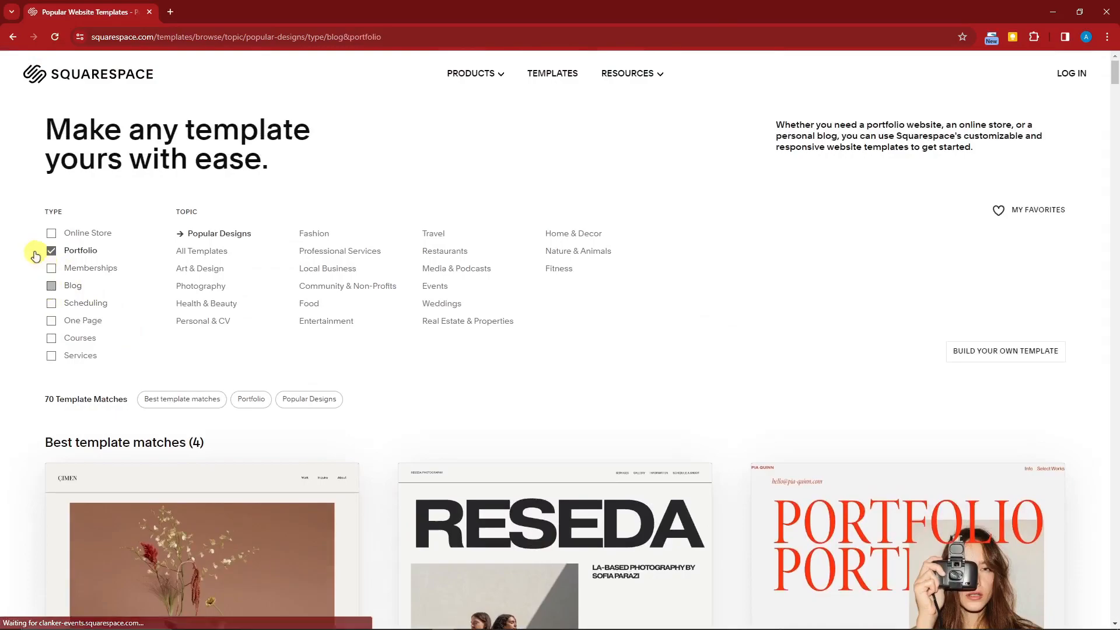
pyautogui.scroll(-8, 710, 342)
pyautogui.scroll(6, 570, 443)
pyautogui.scroll(2, 571, 441)
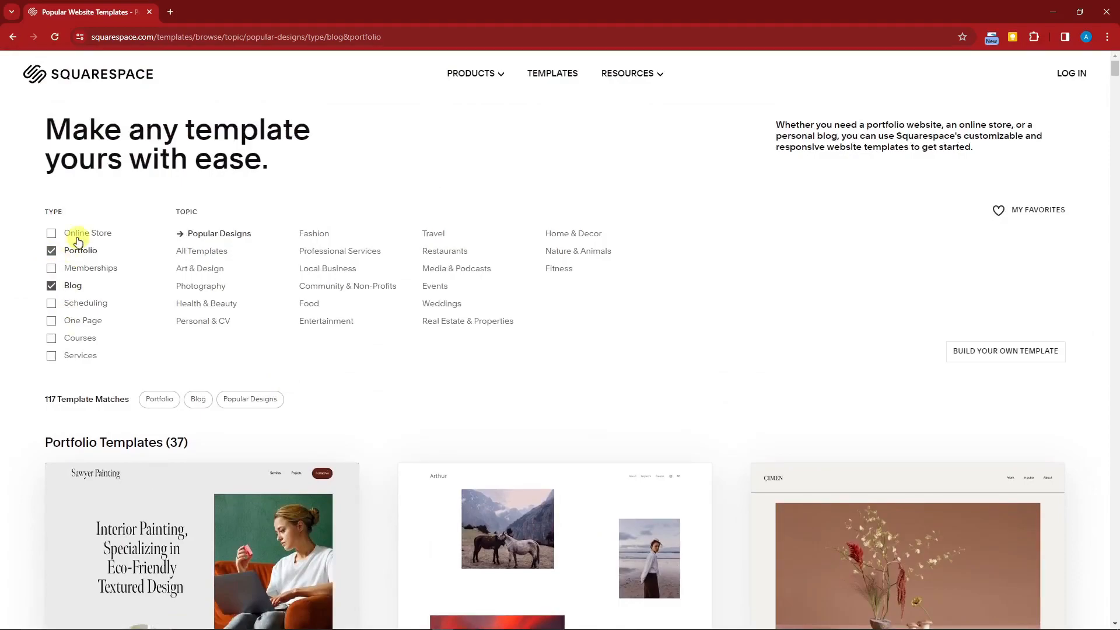
pyautogui.scroll(-5, 393, 351)
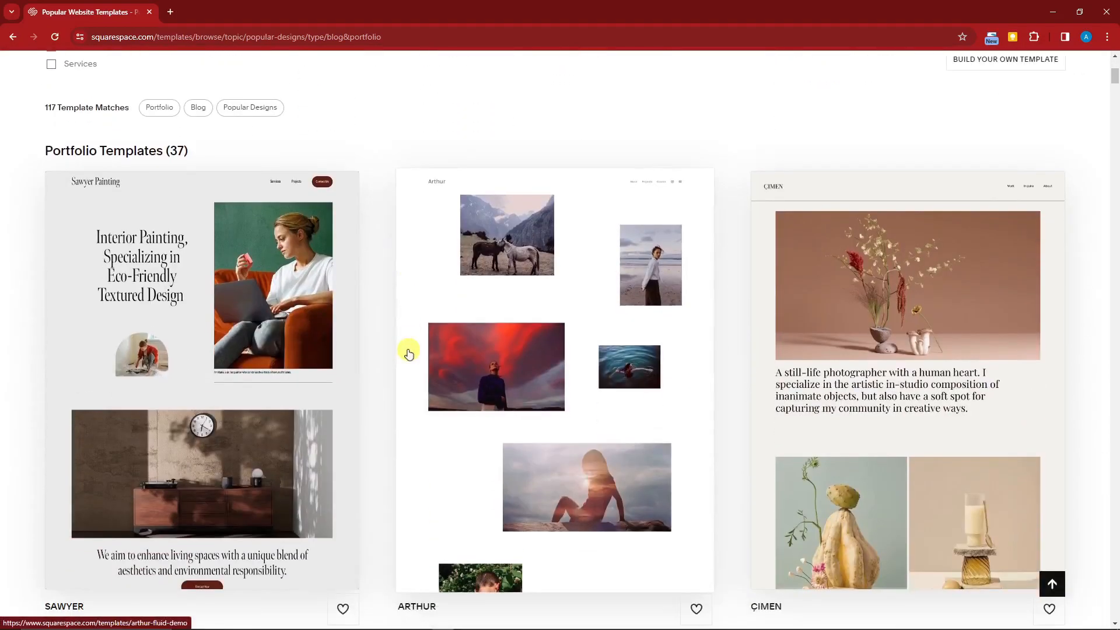
pyautogui.scroll(-2, 523, 314)
pyautogui.scroll(2, 523, 313)
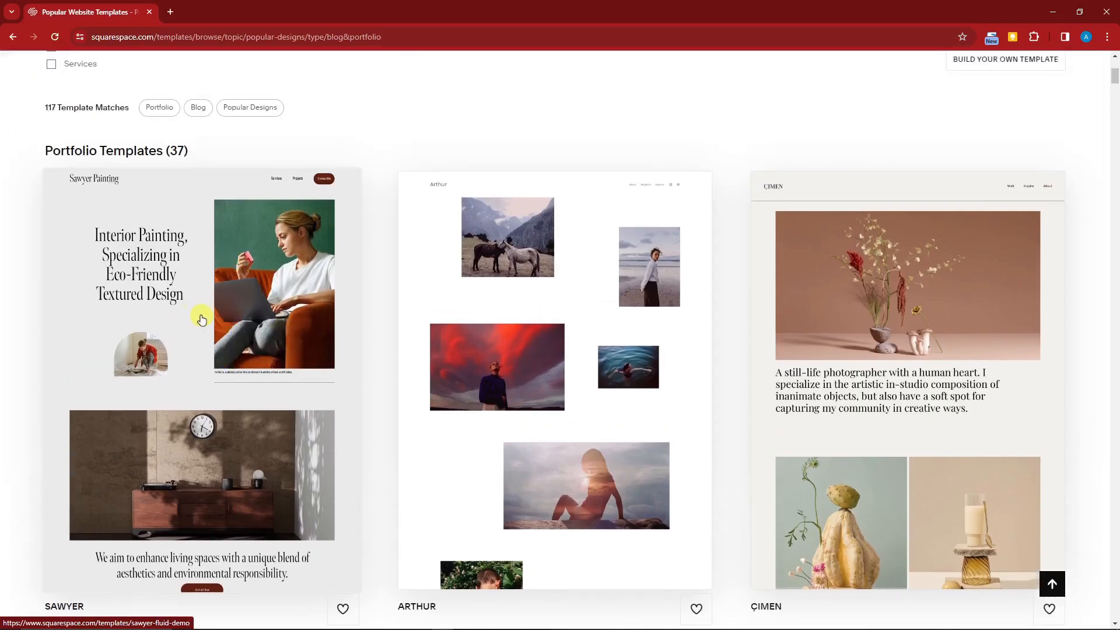
# Step: Choose the Sawyer template and give the new site the title SAMPLE WEBSITE
pyautogui.click(201, 315)
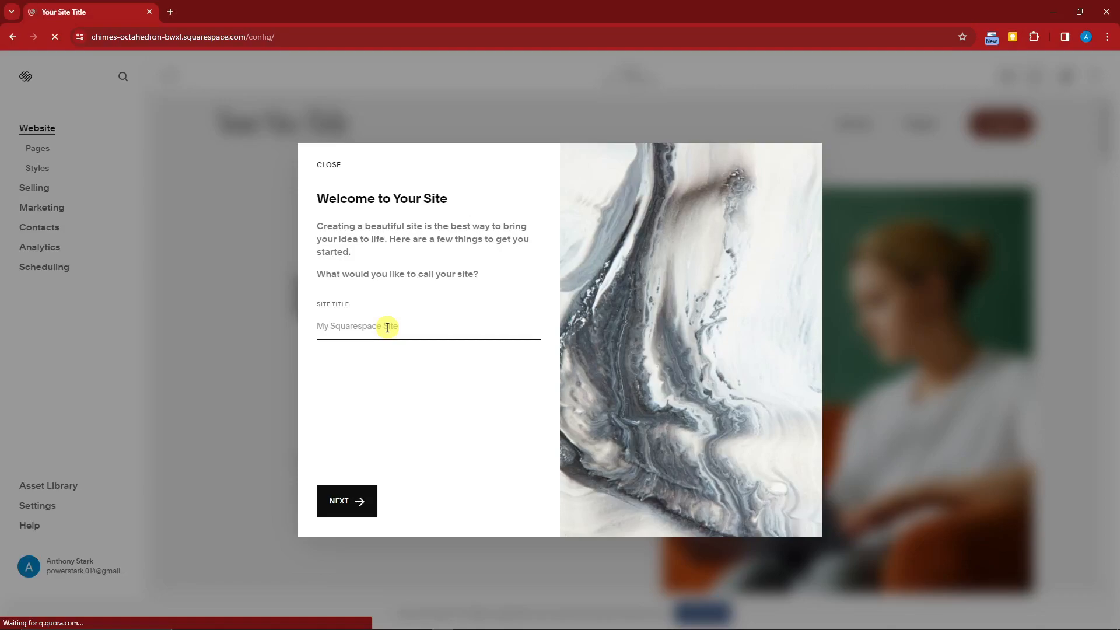
pyautogui.write('SAMPLE')
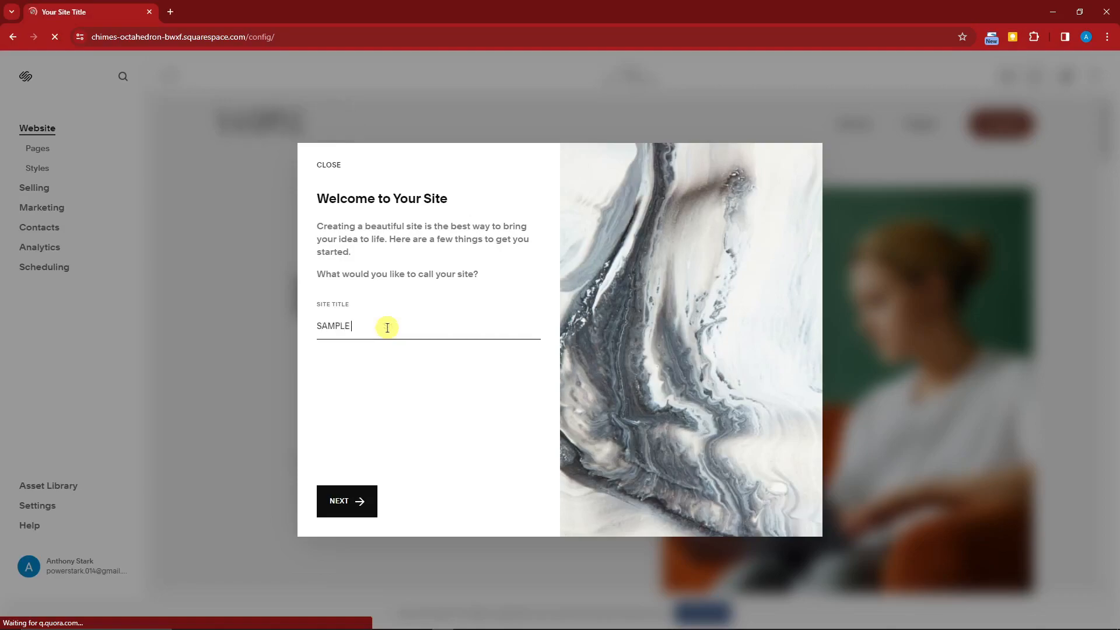
pyautogui.write(' WEBSITE')
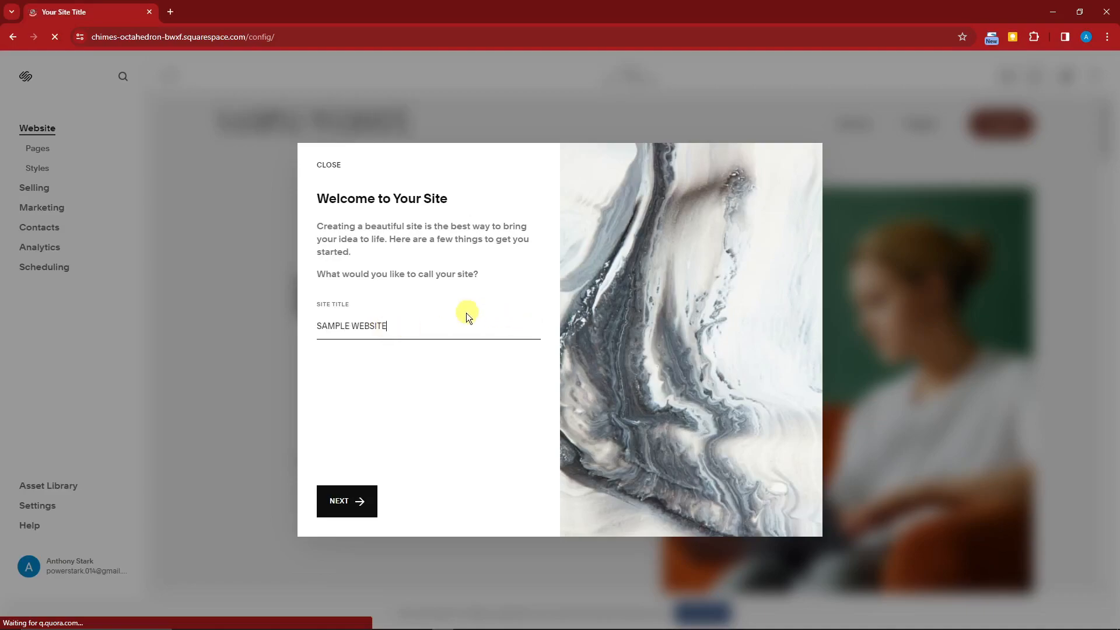
pyautogui.click(341, 503)
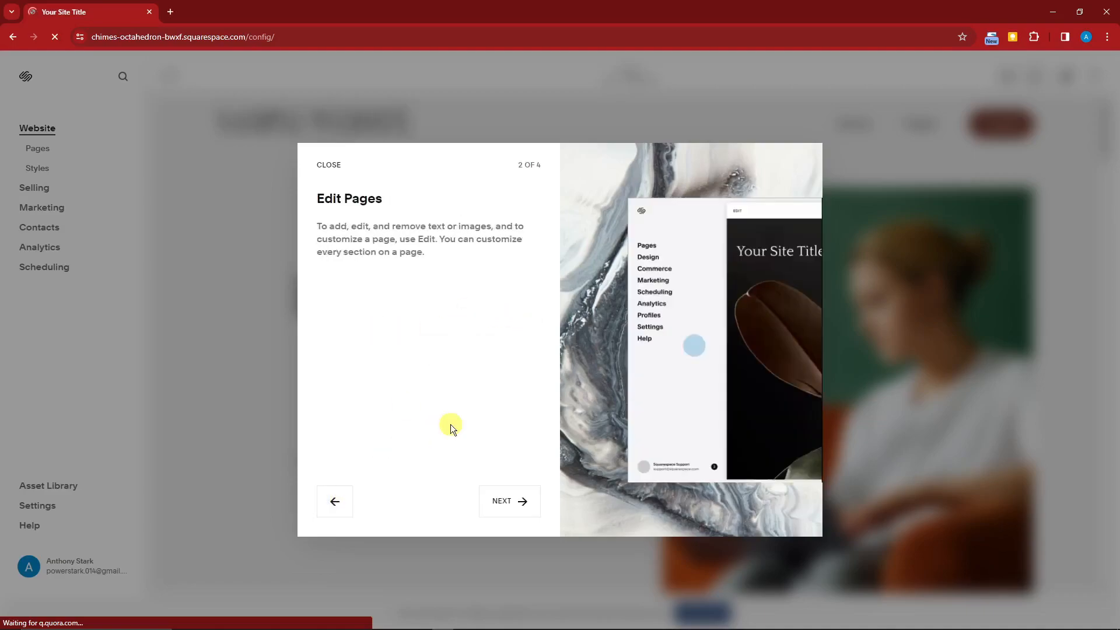
# Step: Go through the remaining welcome pages on creating pages and styling, and finish the introduction
pyautogui.click(506, 500)
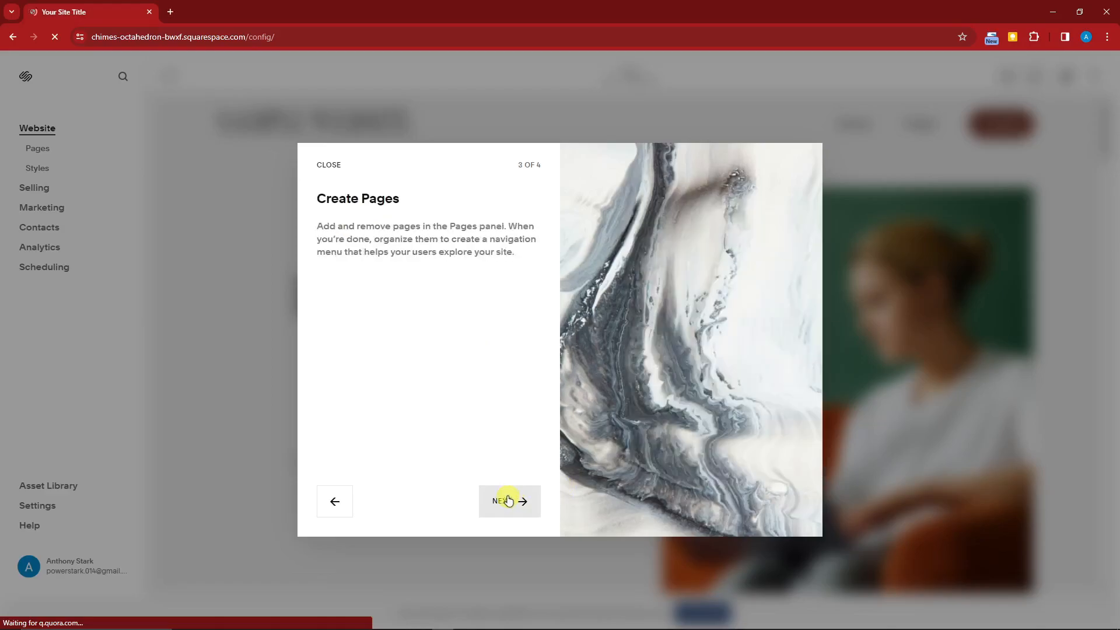
pyautogui.click(505, 501)
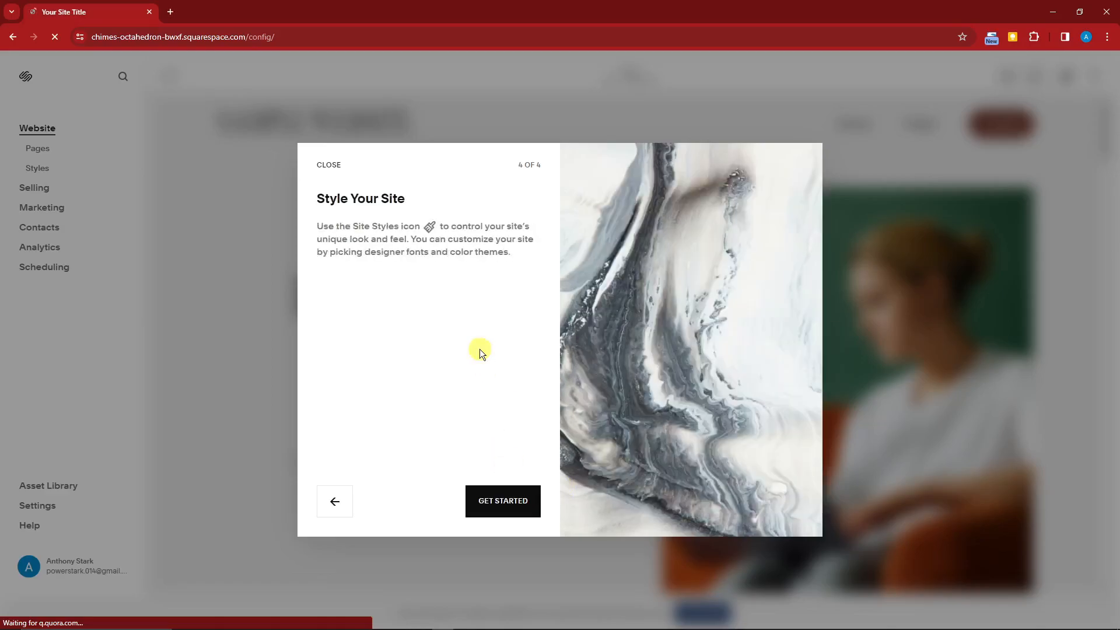
pyautogui.click(500, 500)
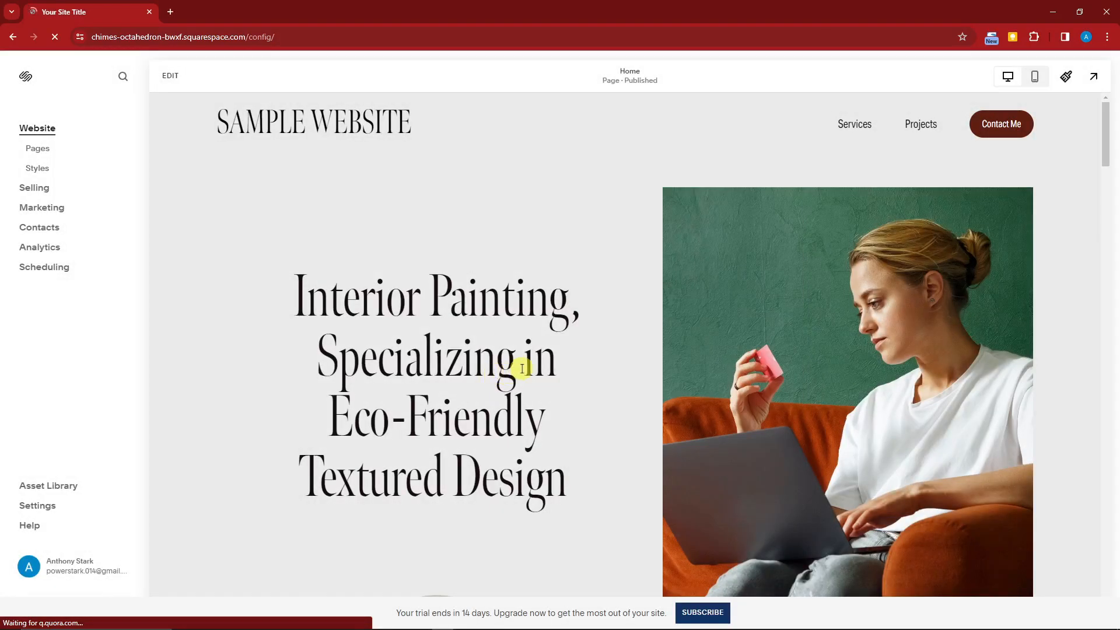
# Step: Look over the home page preview, open the page for editing and review its sections
pyautogui.scroll(-5, 521, 368)
pyautogui.scroll(5, 522, 368)
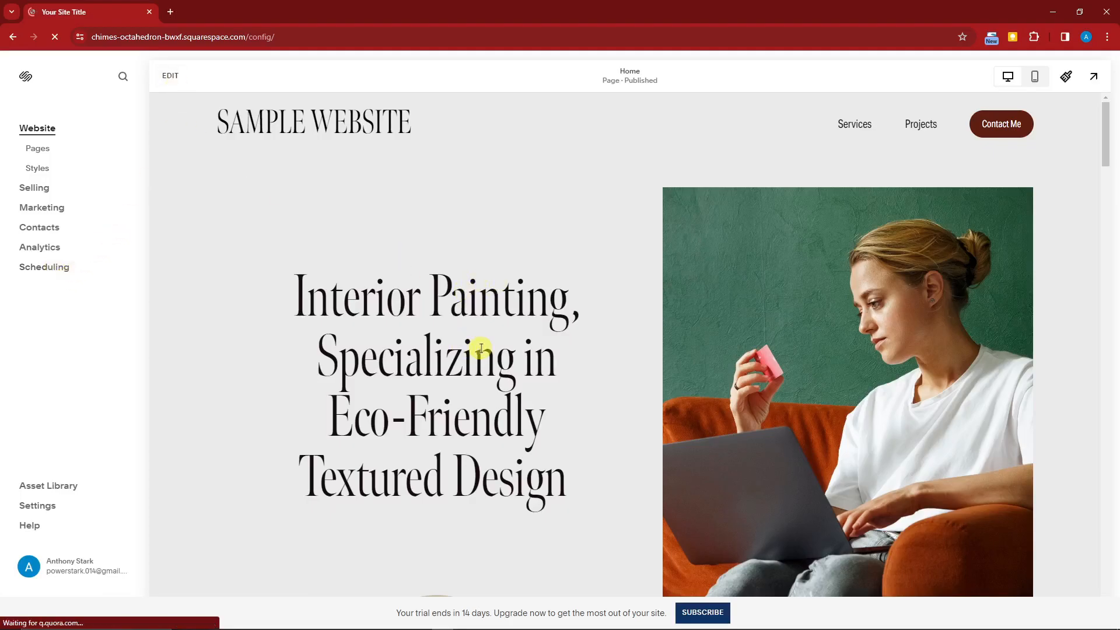
pyautogui.scroll(-7, 481, 348)
pyautogui.scroll(8, 501, 315)
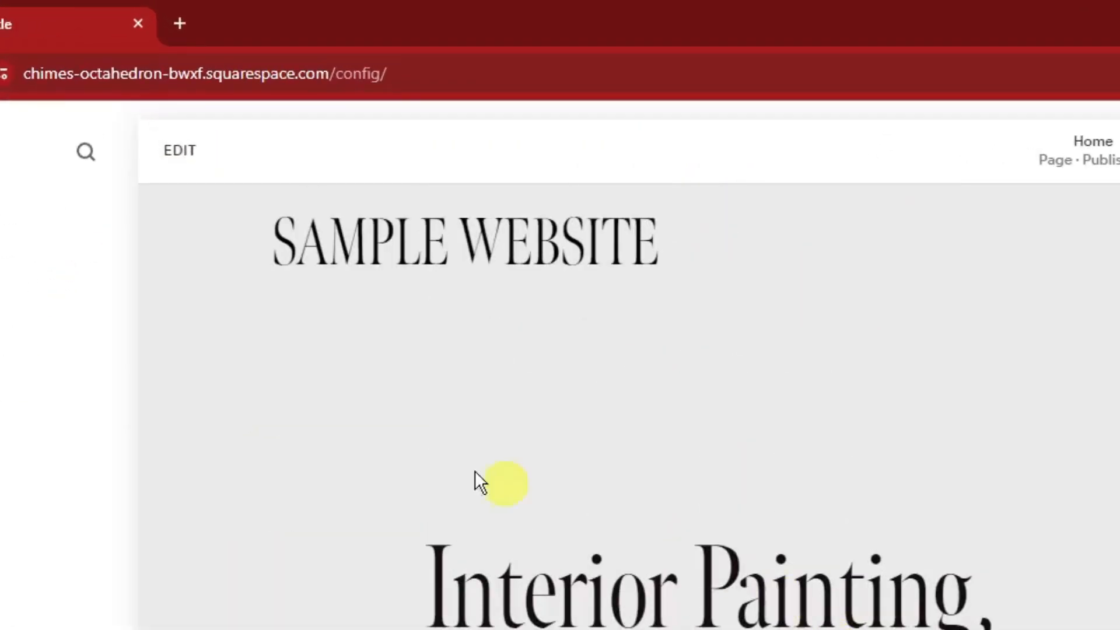
pyautogui.click(179, 150)
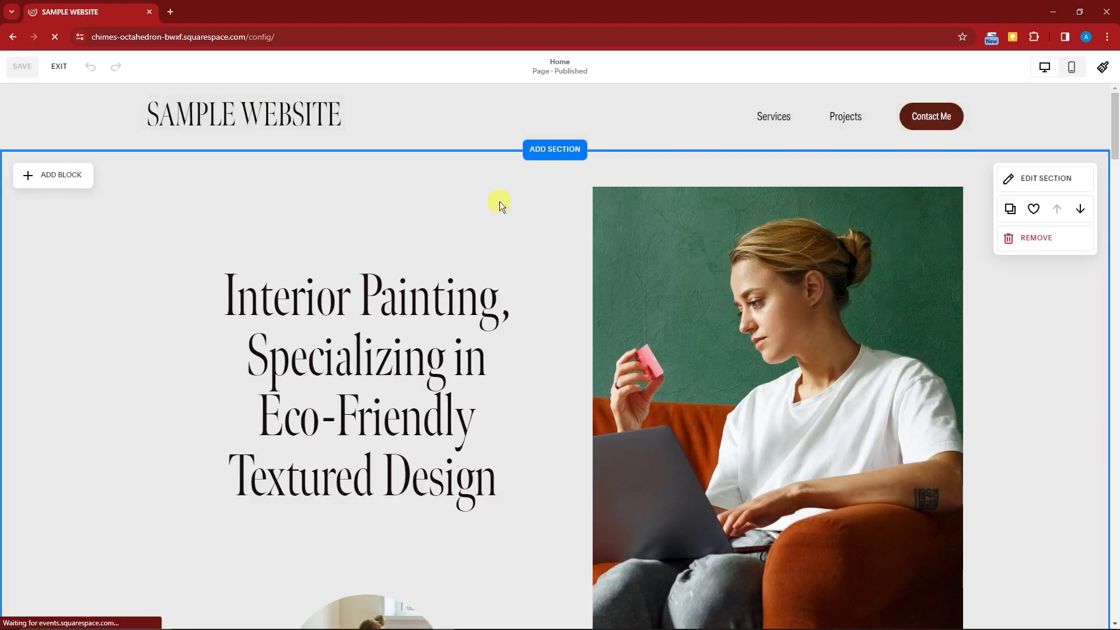
pyautogui.scroll(-12, 520, 212)
pyautogui.scroll(5, 519, 211)
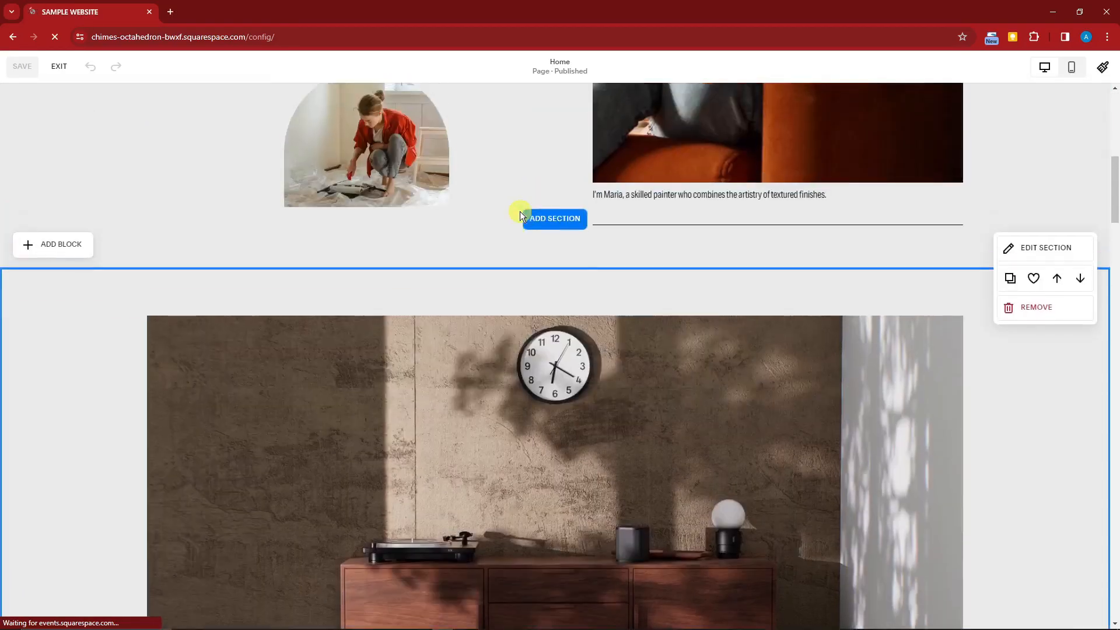
pyautogui.scroll(5, 519, 212)
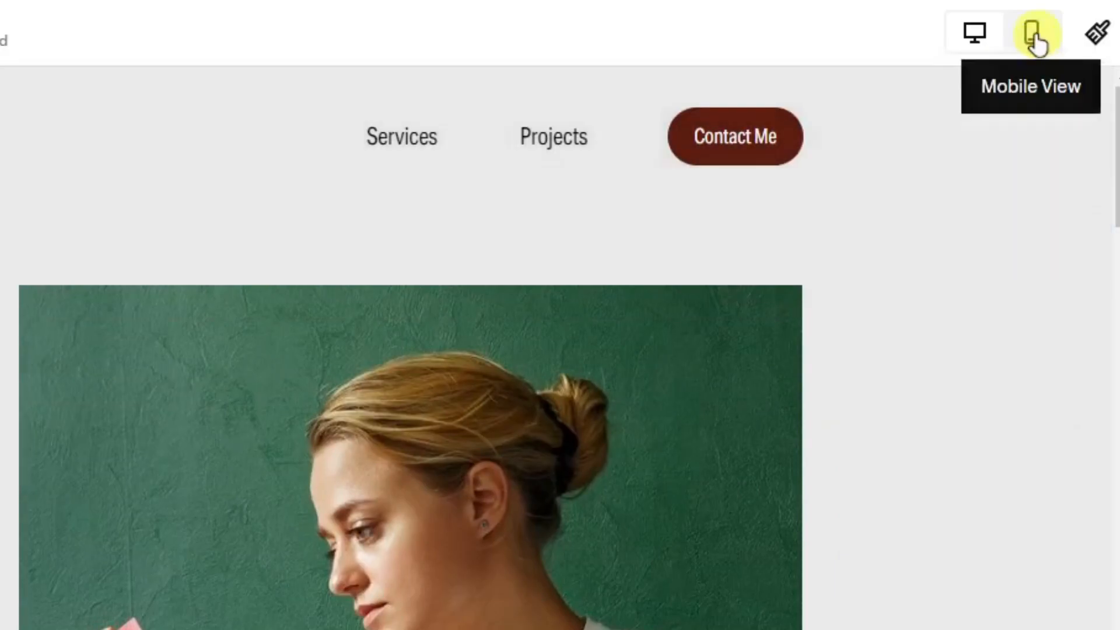
# Step: Preview the home page layout in mobile view and return to desktop view
pyautogui.click(1034, 35)
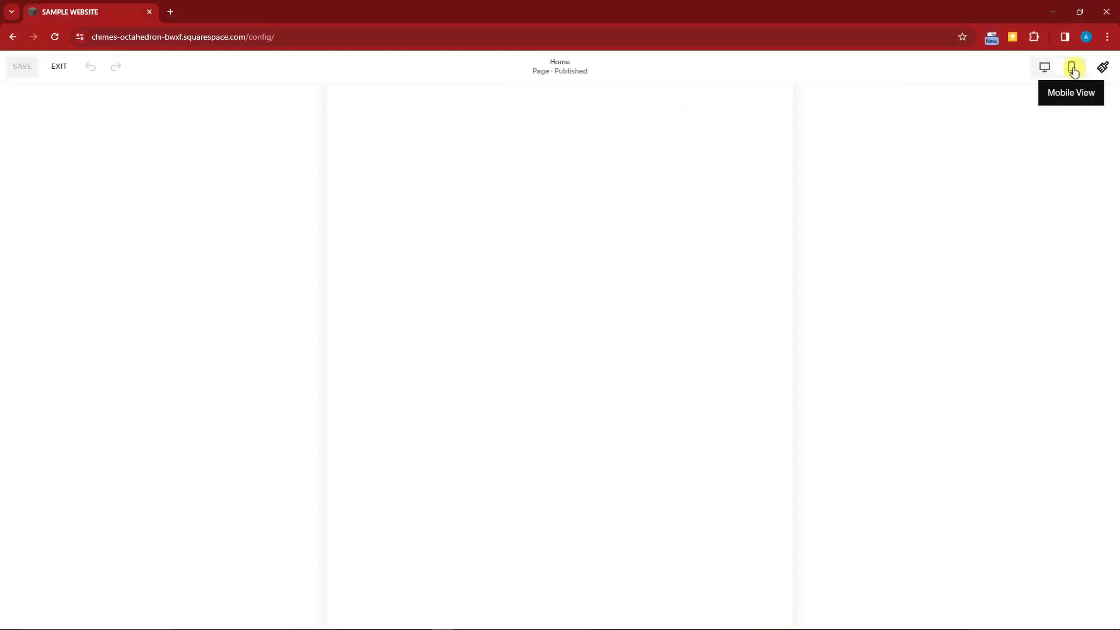
pyautogui.scroll(-6, 570, 209)
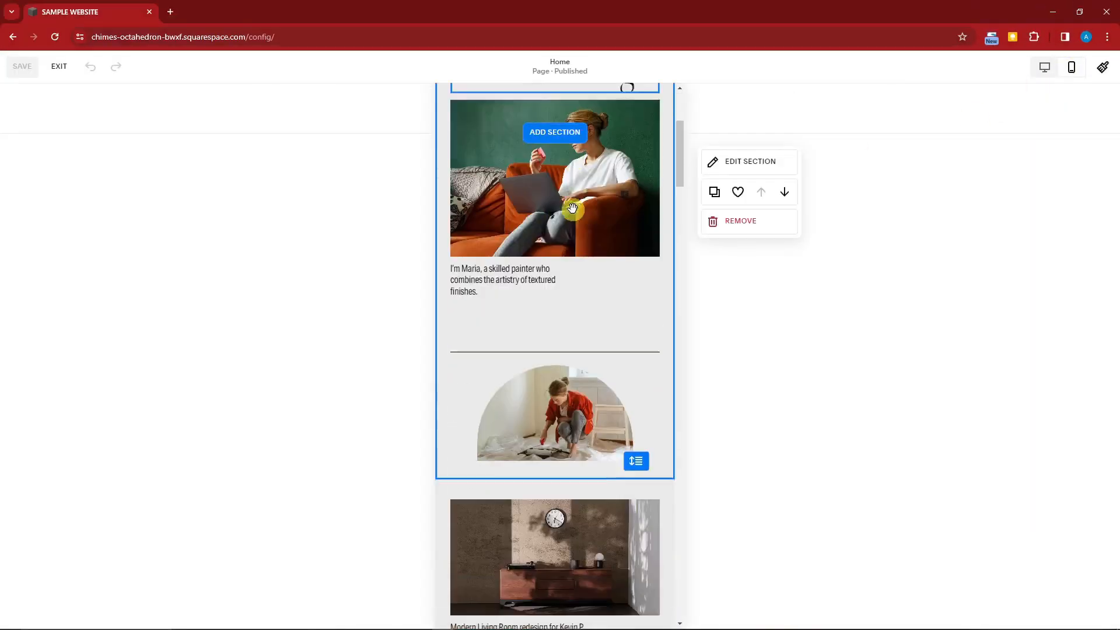
pyautogui.scroll(5, 575, 209)
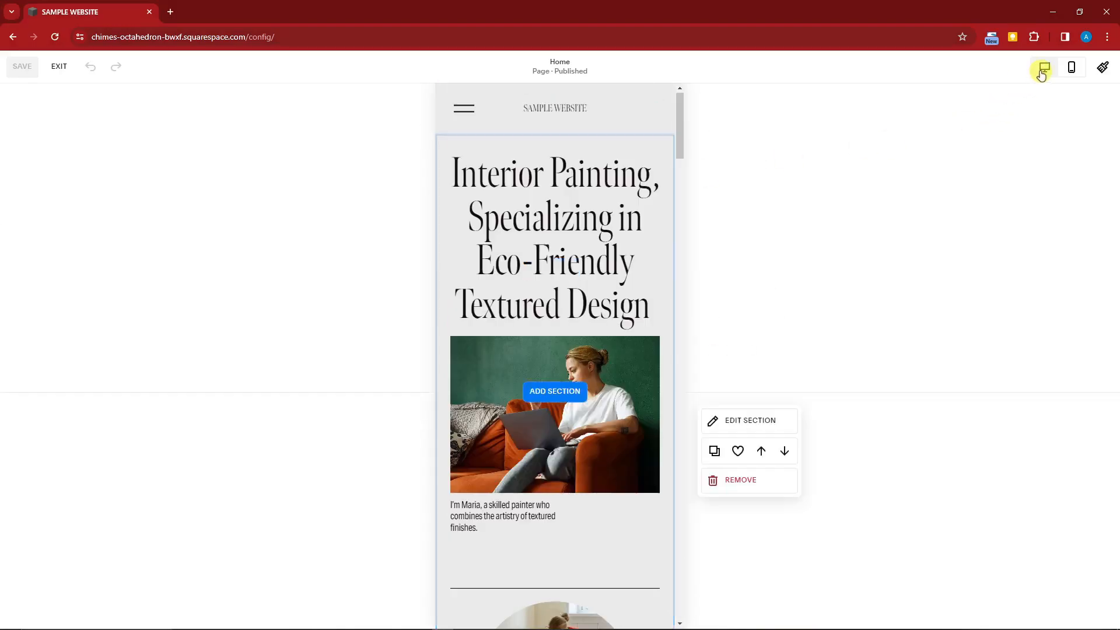
pyautogui.click(1042, 71)
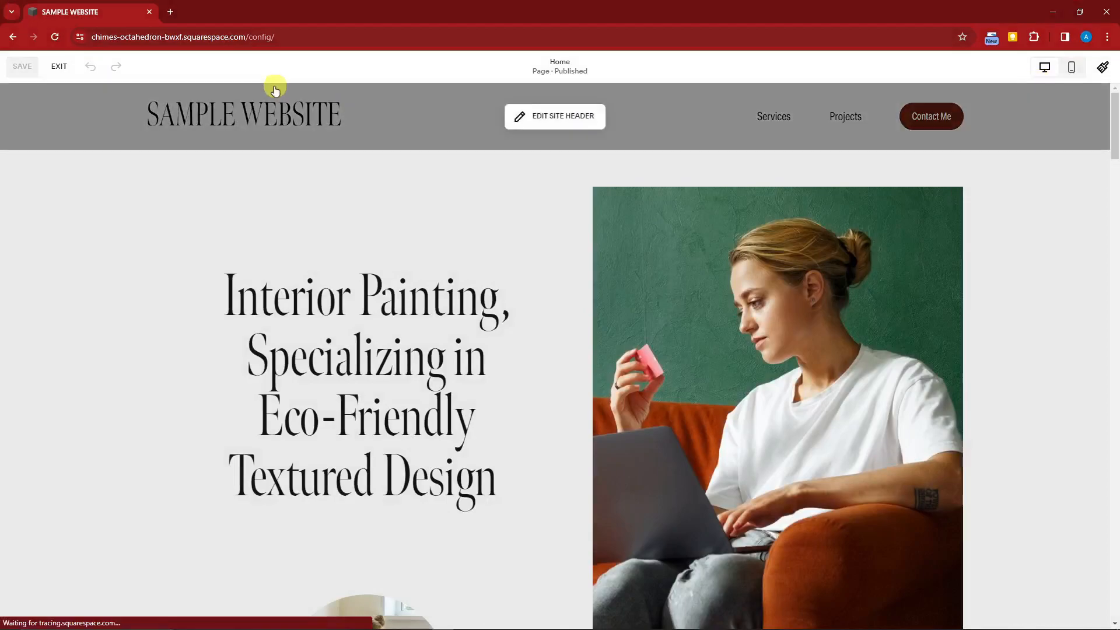
# Step: Open the site-wide color styles, dismissing the style changes tip, and open the Bright 2 theme for editing
pyautogui.moveTo(457, 184)
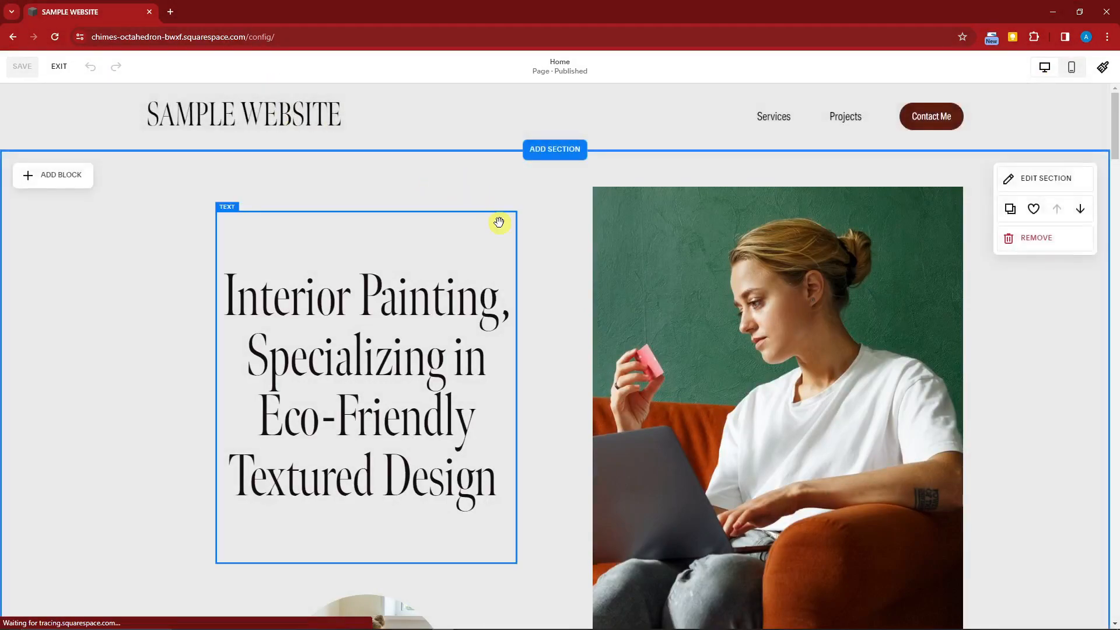
pyautogui.click(1104, 70)
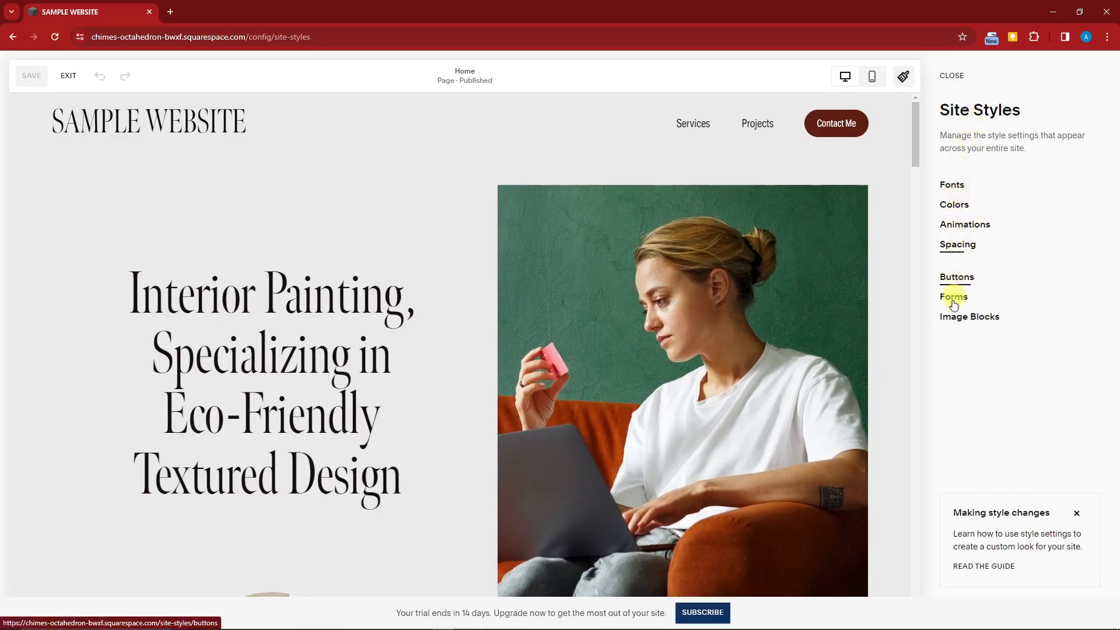
pyautogui.click(1078, 517)
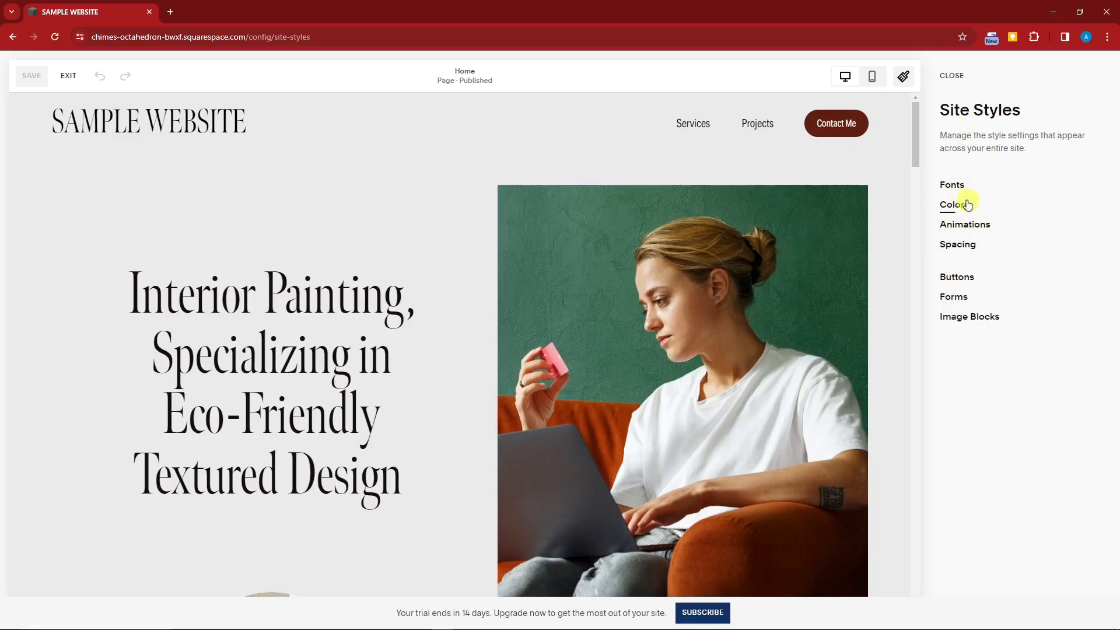
pyautogui.click(956, 205)
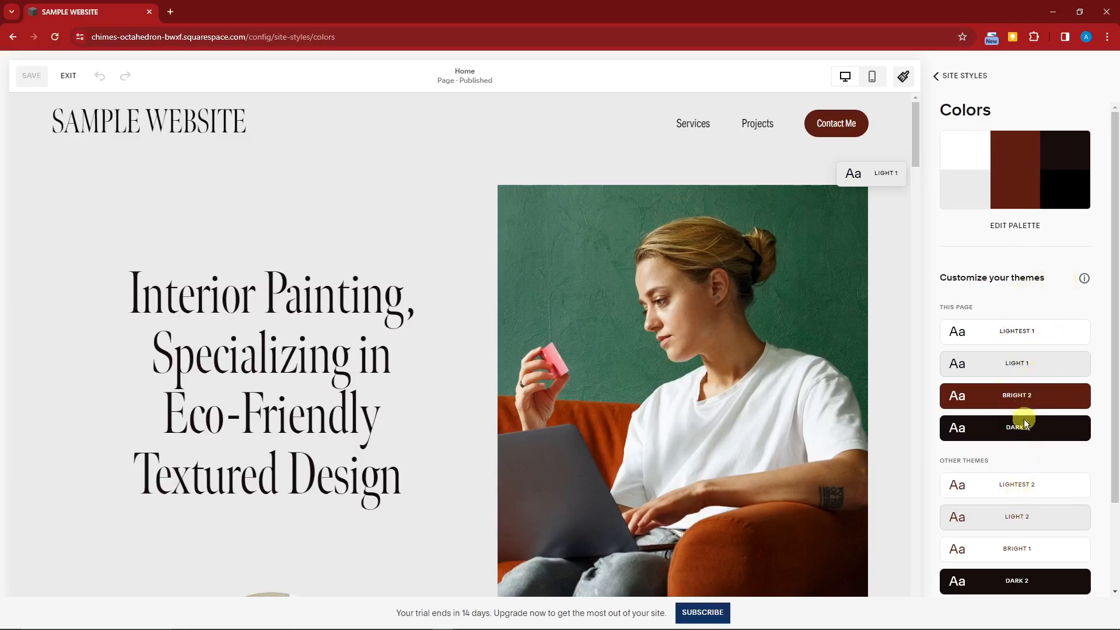
pyautogui.click(1023, 395)
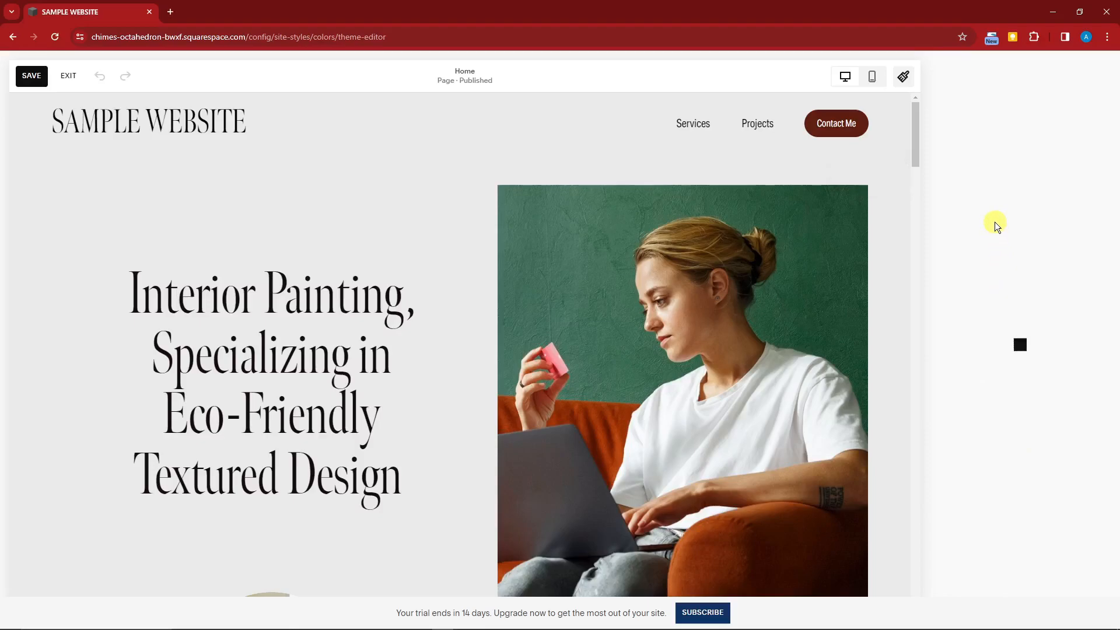
# Step: Set the text Background Color of the Bright 2 theme to the custom color #F9F3F3
pyautogui.scroll(-1, 1012, 385)
pyautogui.scroll(-4, 979, 273)
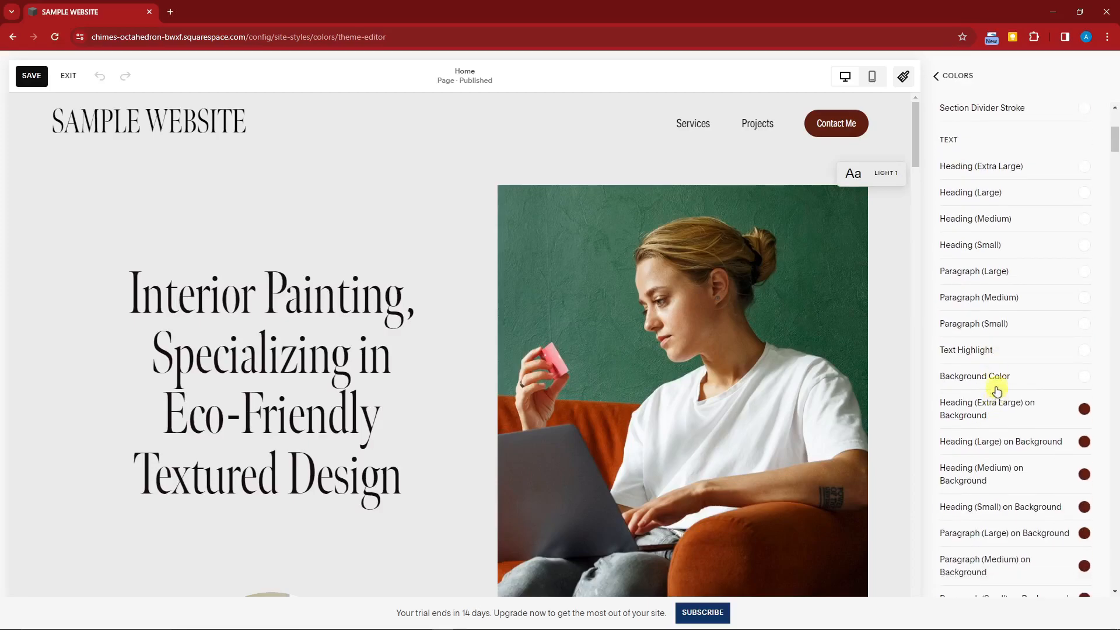
pyautogui.click(1011, 387)
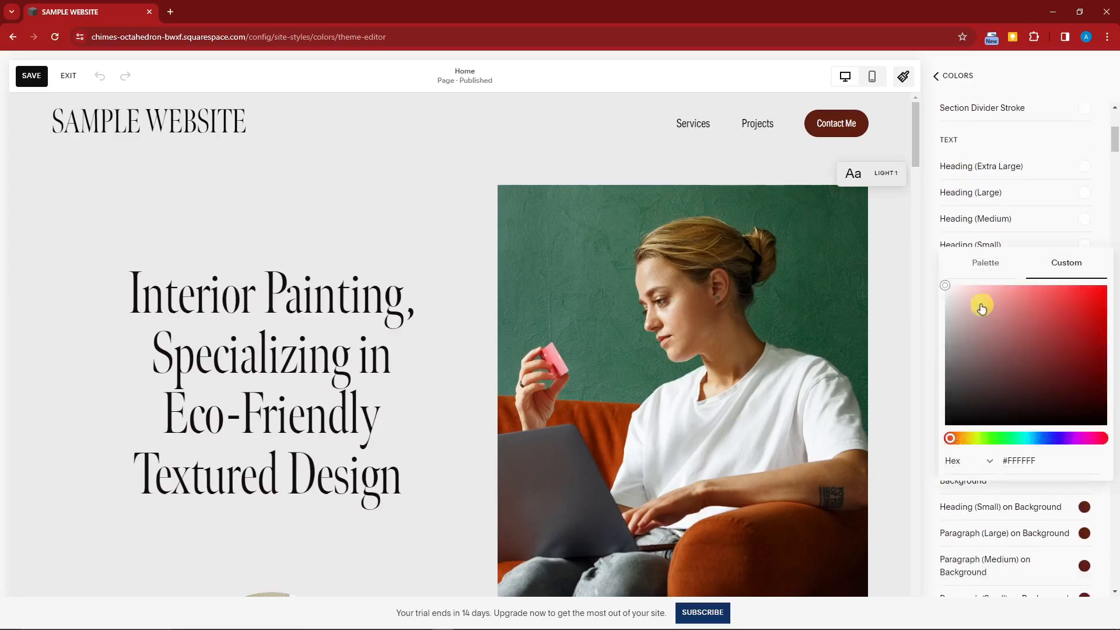
pyautogui.moveTo(949, 293)
pyautogui.mouseDown()
pyautogui.moveTo(957, 428)
pyautogui.moveTo(951, 307)
pyautogui.mouseUp()
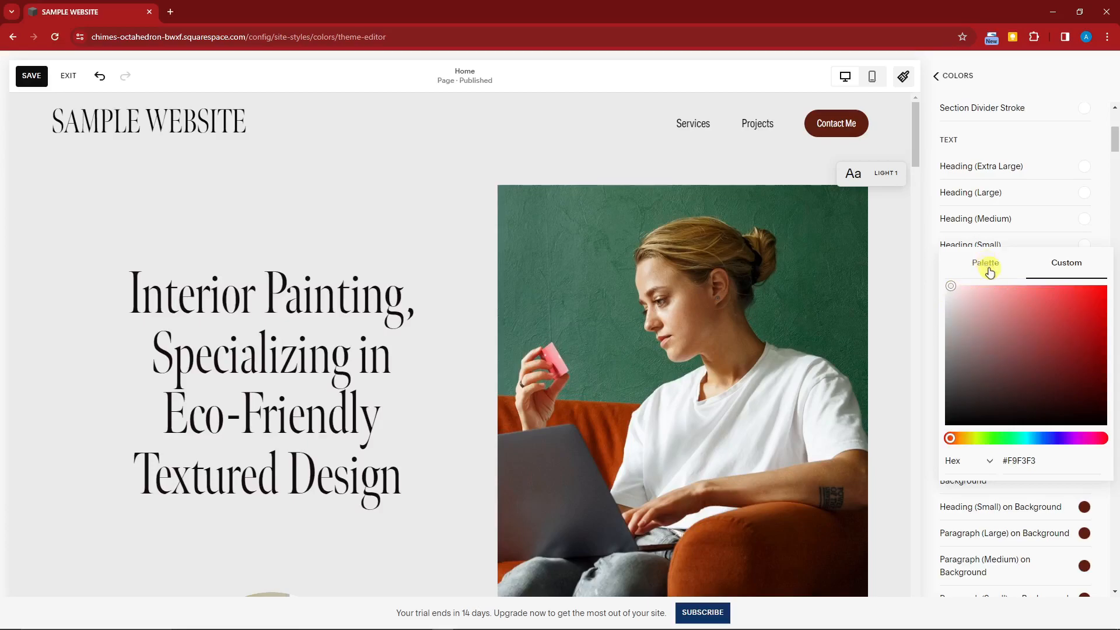
# Step: Set the text Background Color of the Bright 2 theme to the custom color #D11717 and check the home page
pyautogui.click(955, 441)
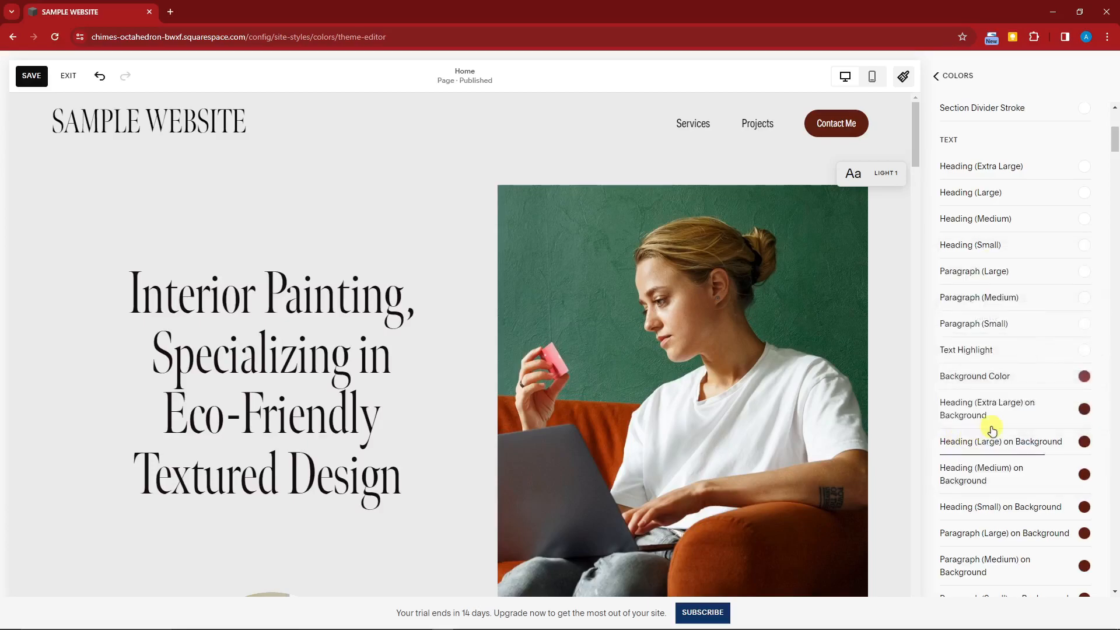
pyautogui.click(1001, 381)
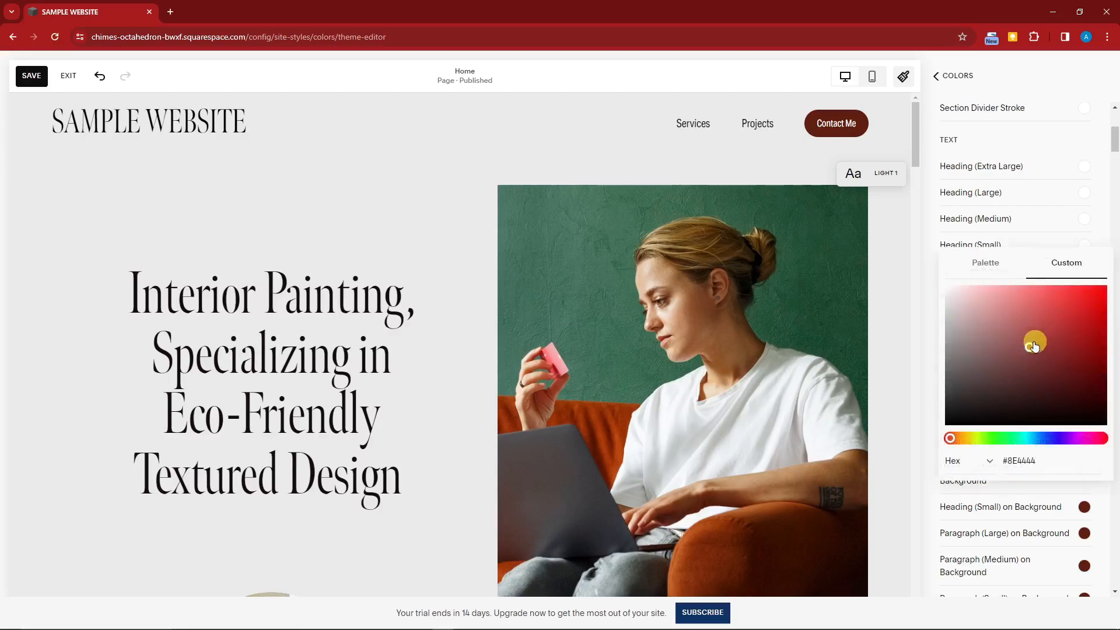
pyautogui.moveTo(1030, 350); pyautogui.dragTo(1035, 344)
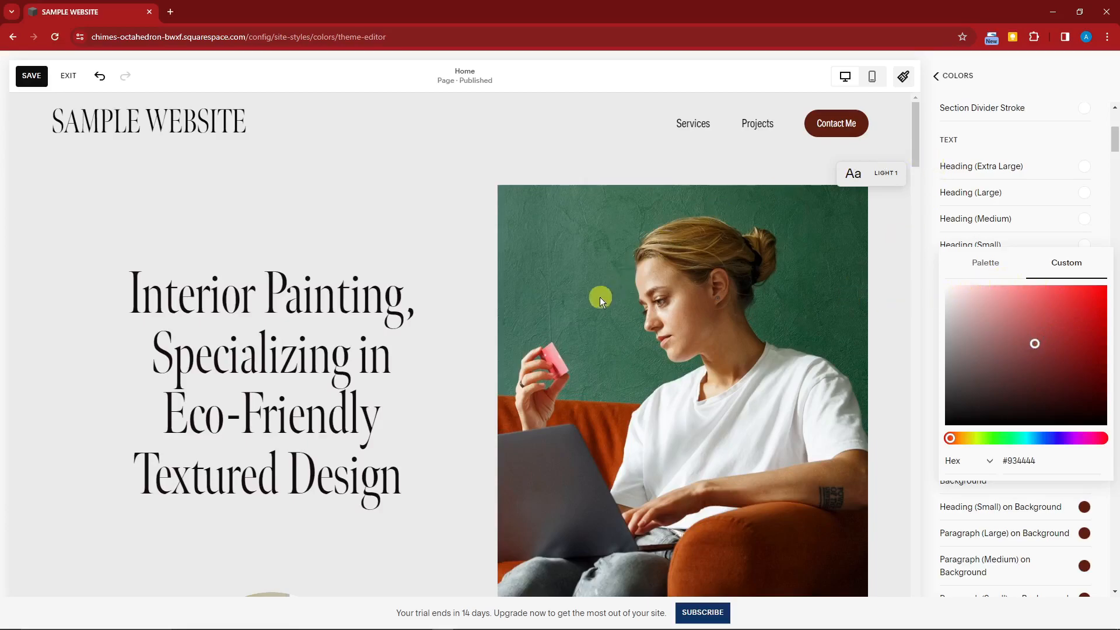
pyautogui.scroll(-2, 543, 391)
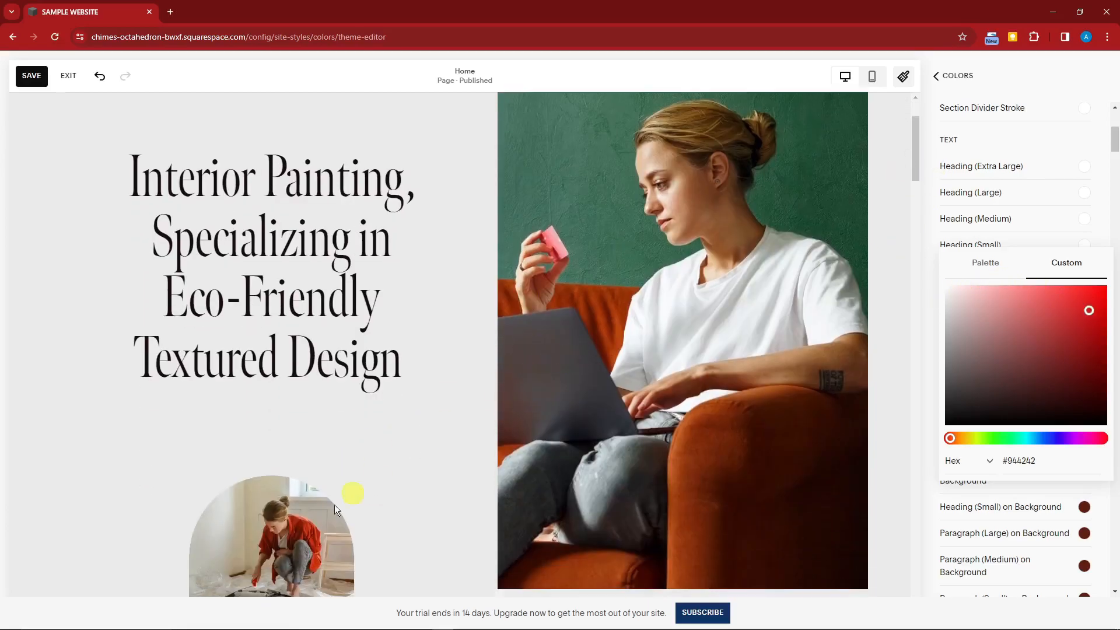
pyautogui.scroll(-4, 338, 501)
pyautogui.scroll(-7, 376, 416)
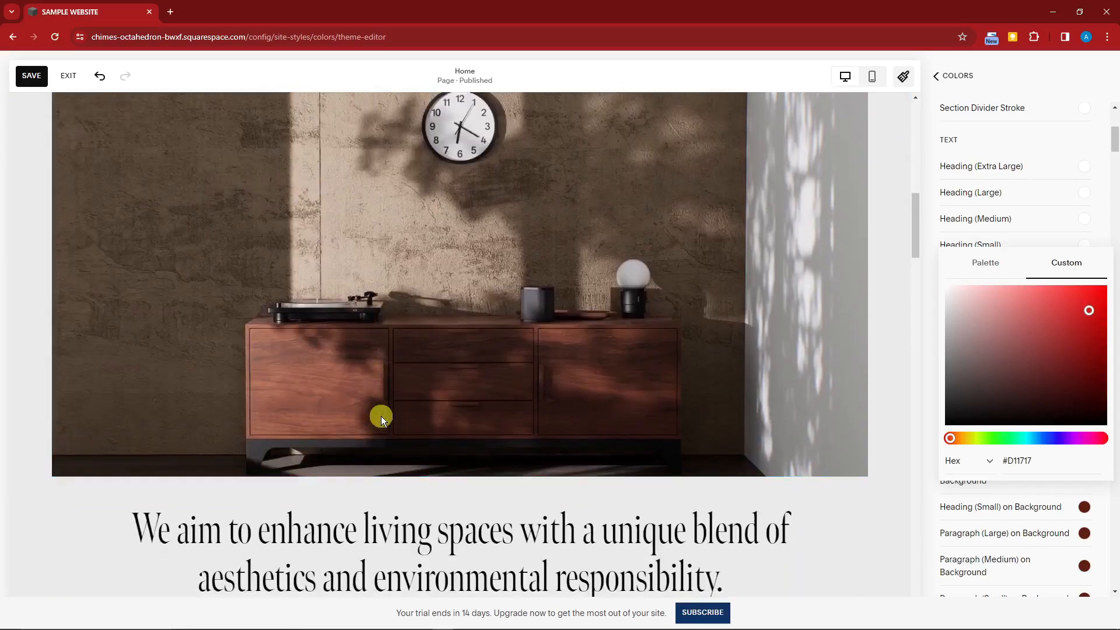
pyautogui.scroll(12, 382, 415)
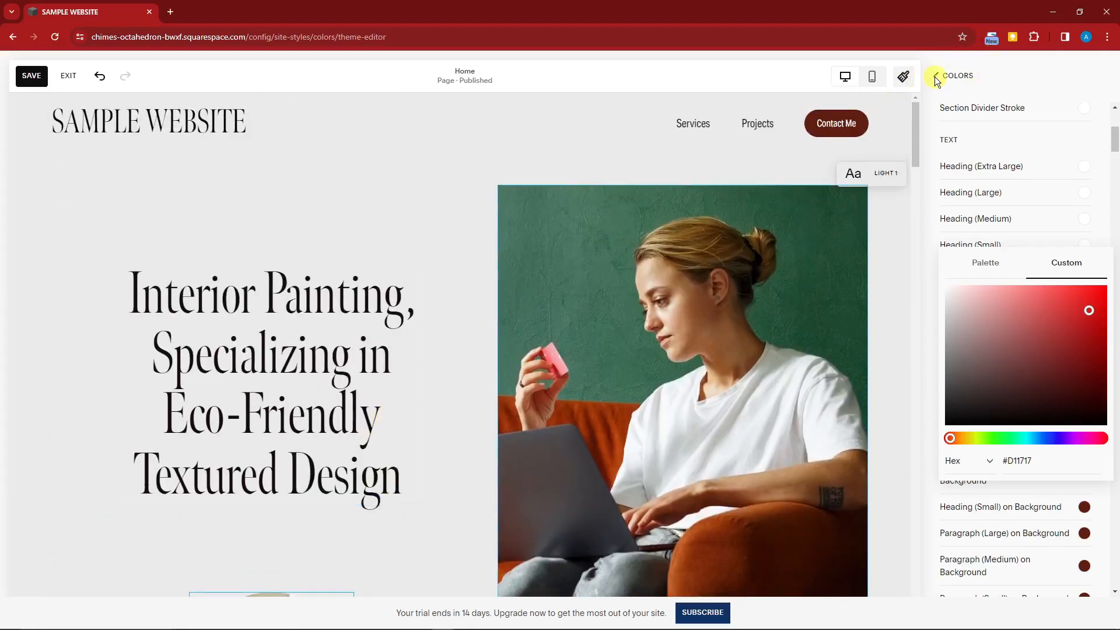
# Step: Leave the Bright 2 theme, look over the site's color themes and return to editing the home page
pyautogui.click(936, 77)
pyautogui.click(934, 77)
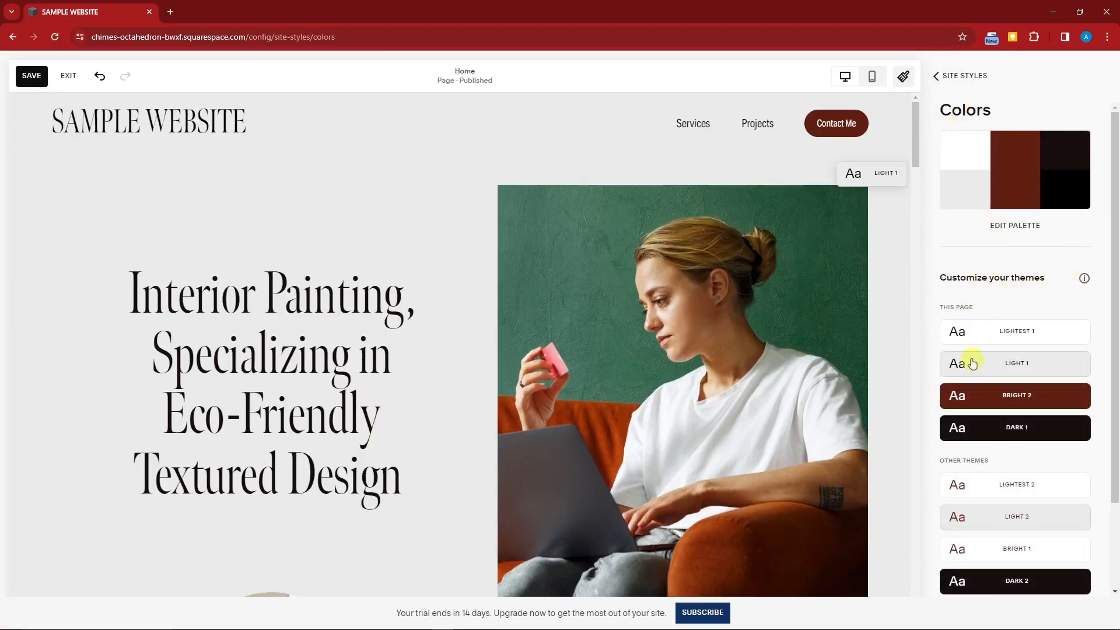
pyautogui.scroll(-2, 985, 350)
pyautogui.scroll(2, 997, 361)
pyautogui.click(936, 76)
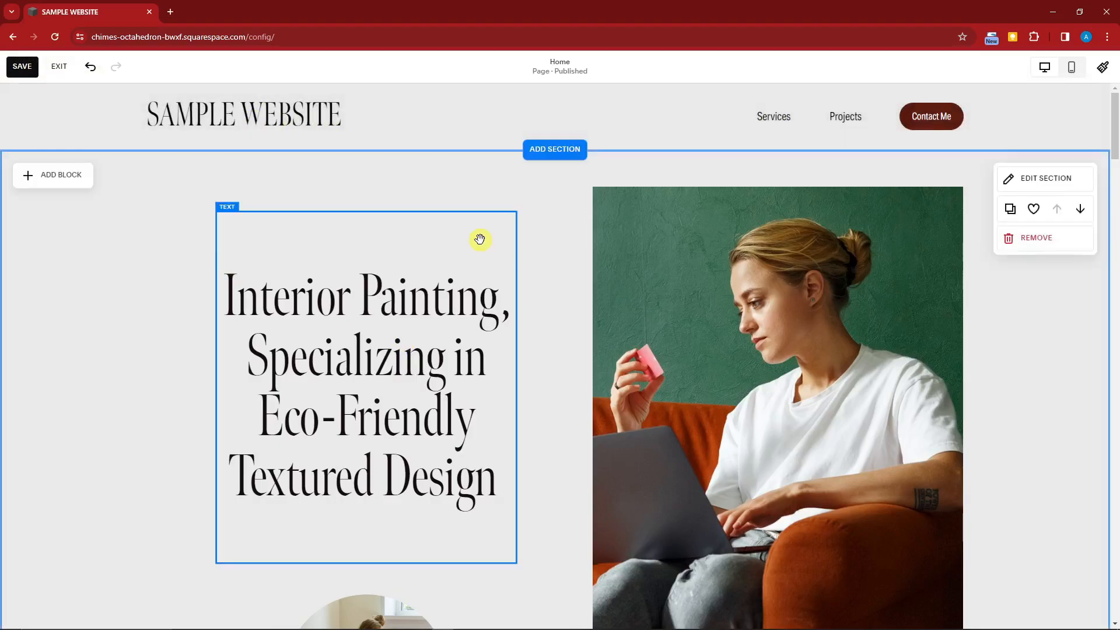
# Step: Look through the basic, integration, filter and premium blocks available for the first section, adding none
pyautogui.click(40, 177)
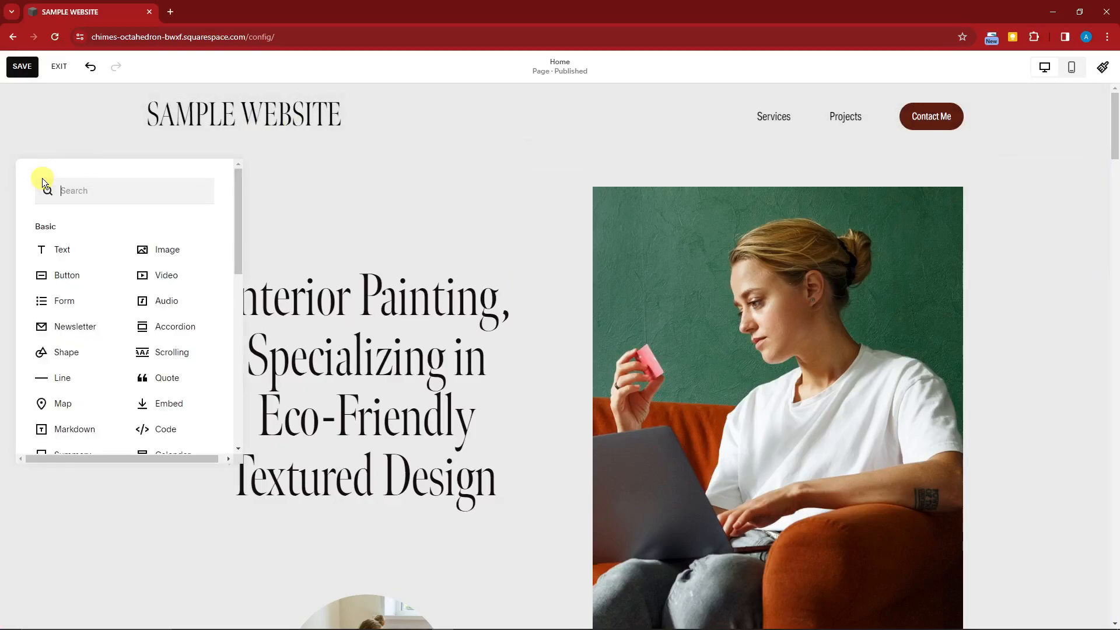
pyautogui.scroll(-1, 145, 249)
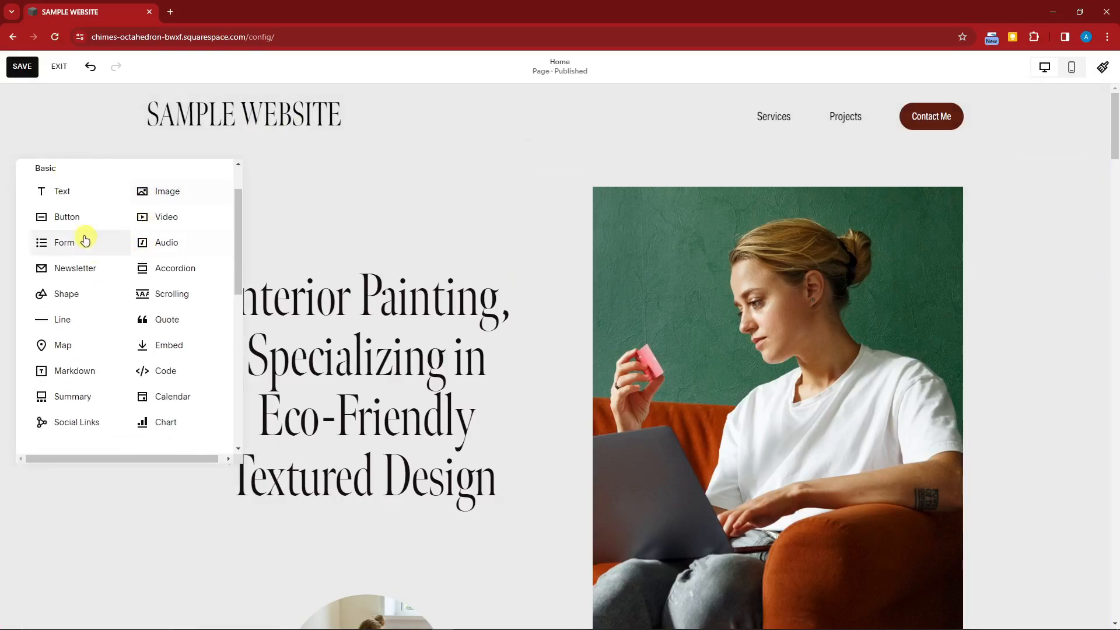
pyautogui.scroll(-8, 110, 221)
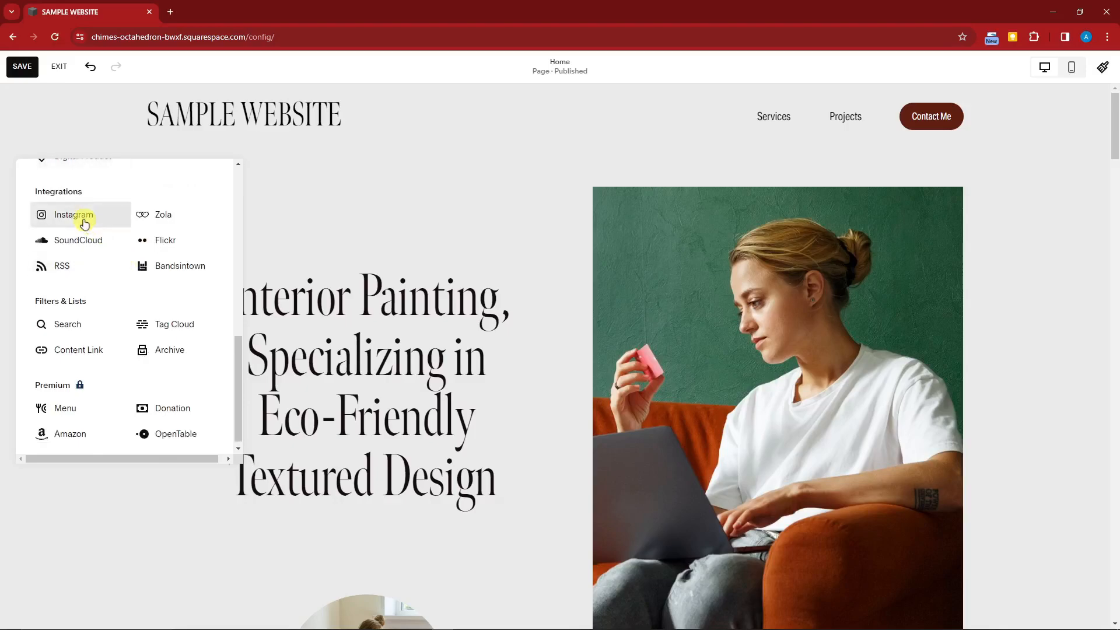
pyautogui.scroll(-1, 164, 318)
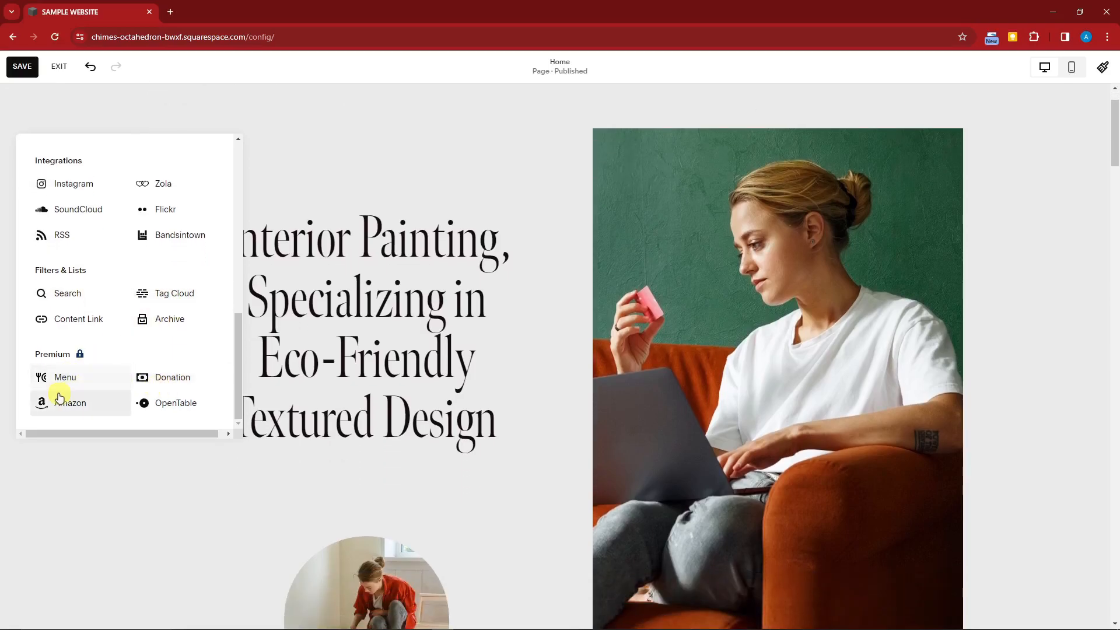
pyautogui.click(159, 530)
pyautogui.scroll(1, 191, 505)
pyautogui.scroll(-1, 196, 506)
# Step: Select the whole "Interior Painting, Specializing in Eco-Friendly Textured Design" heading and accept the Squarespace AI introduction
pyautogui.click(416, 292)
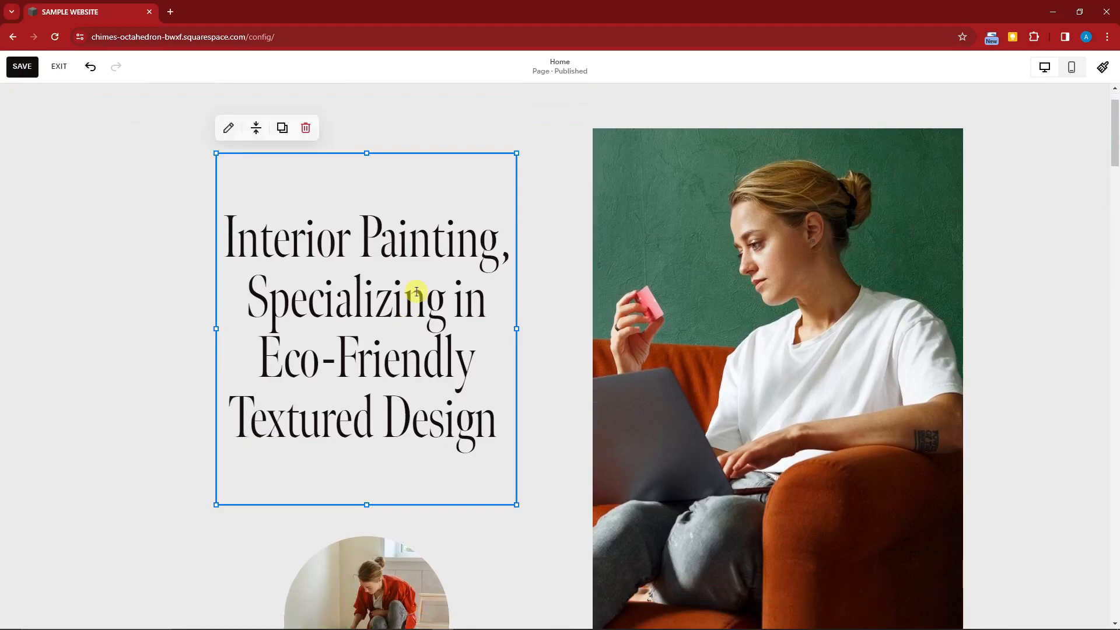
pyautogui.tripleClick(416, 292)
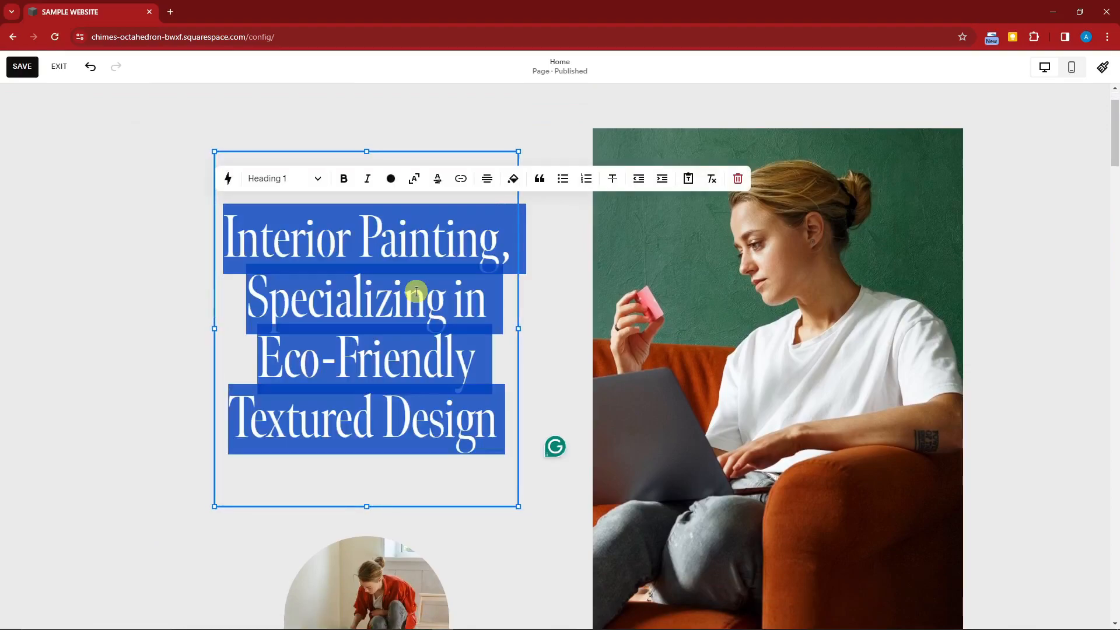
pyautogui.click(226, 178)
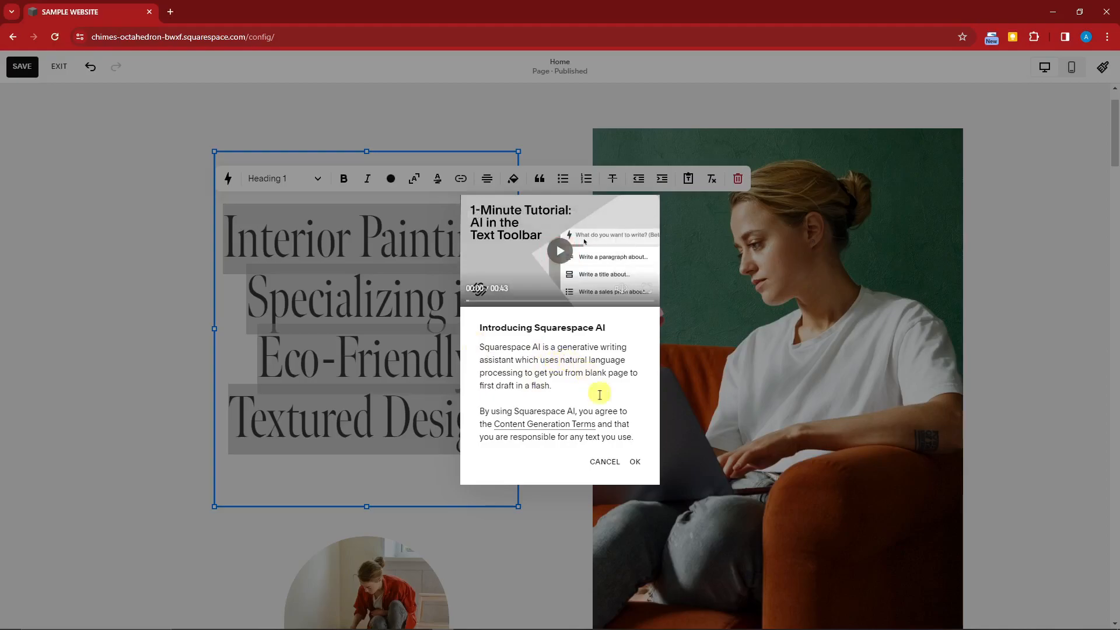
pyautogui.click(635, 462)
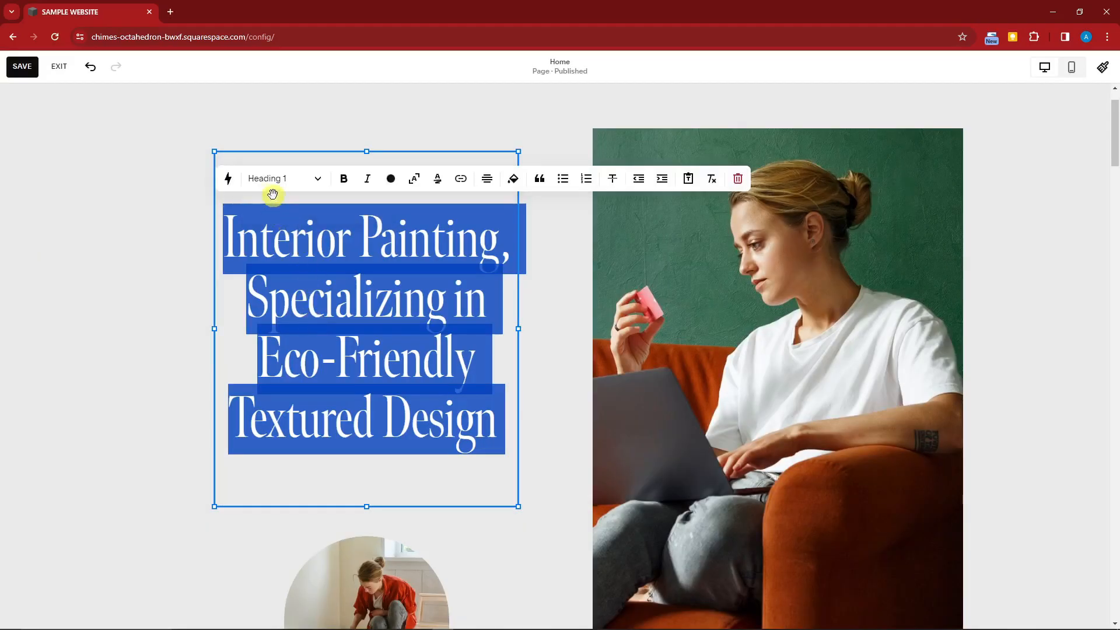
# Step: Shorten the selected heading with Squarespace AI, regenerate the shortened text once and deselect the text block
pyautogui.click(228, 178)
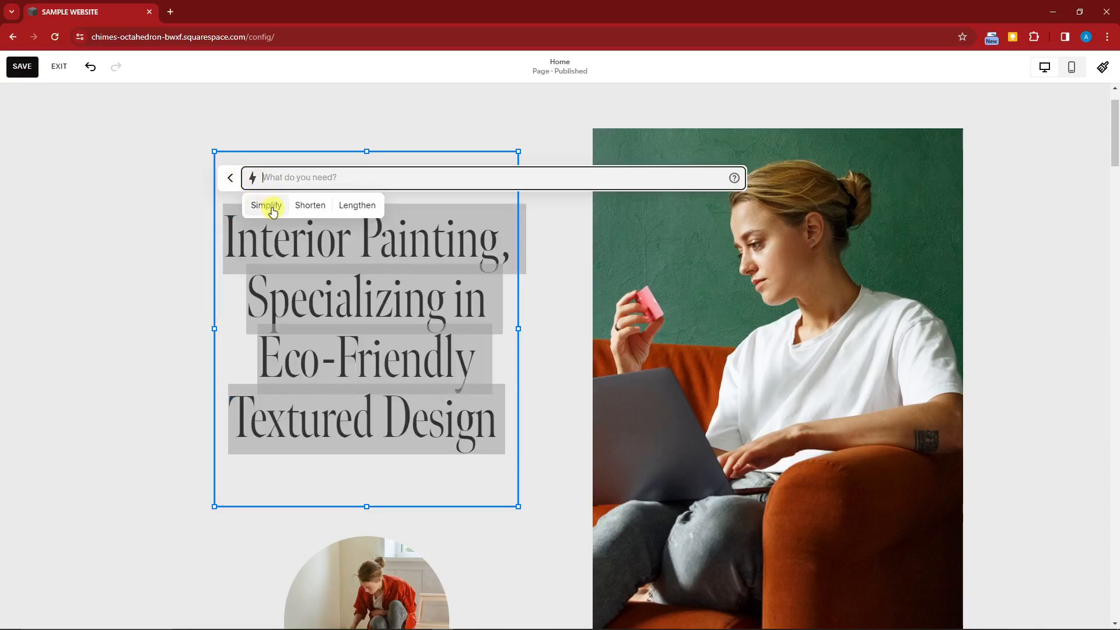
pyautogui.click(309, 206)
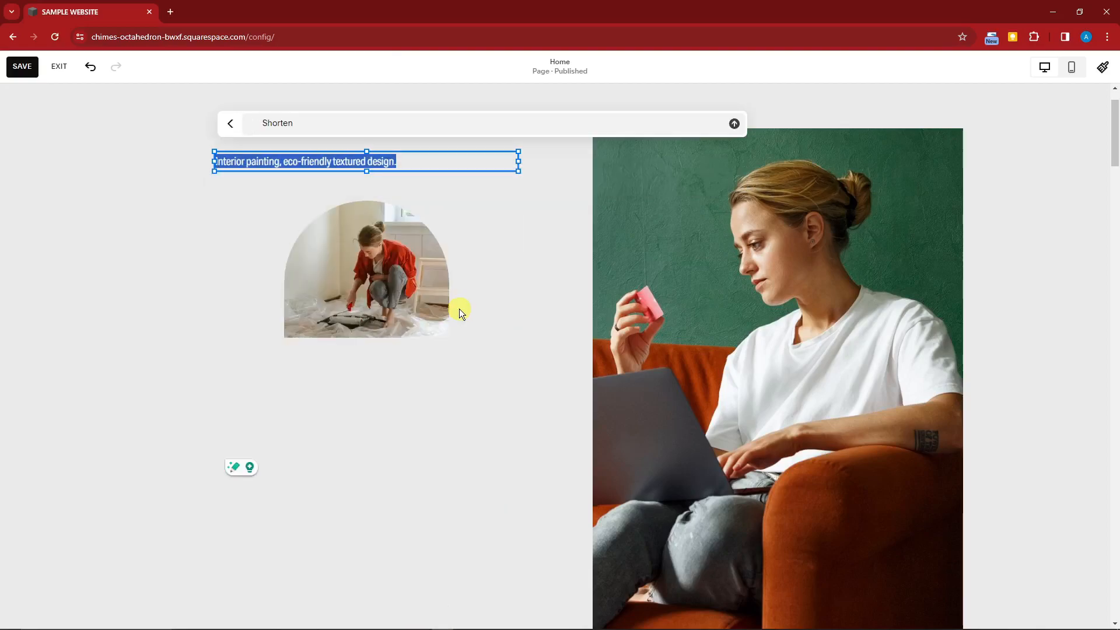
pyautogui.click(734, 123)
pyautogui.click(188, 301)
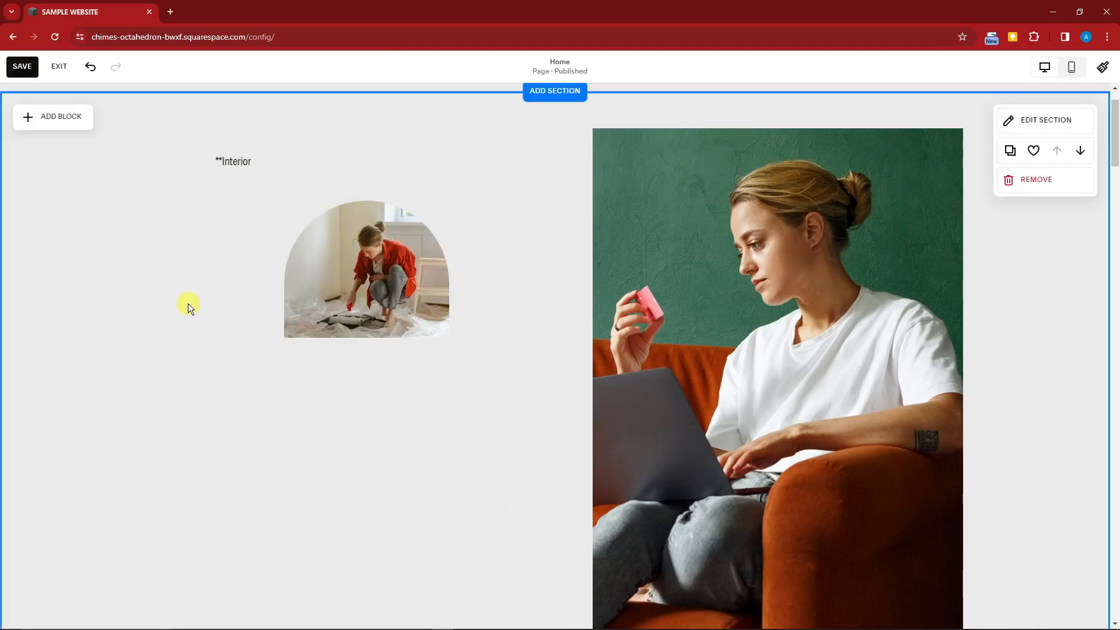
pyautogui.doubleClick(348, 217)
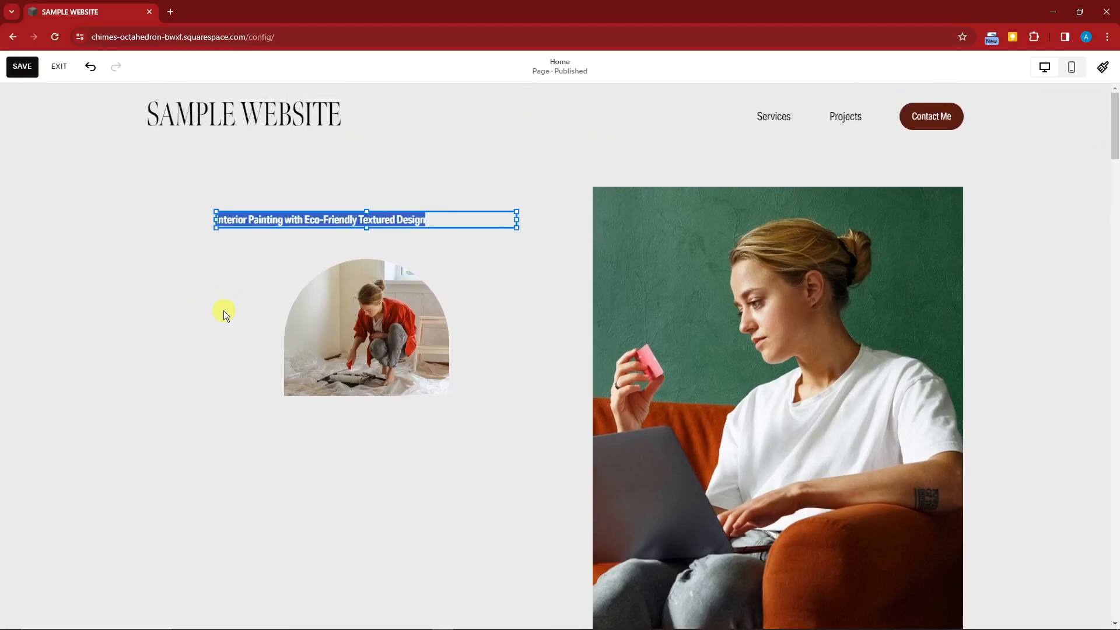
pyautogui.click(223, 310)
pyautogui.doubleClick(345, 219)
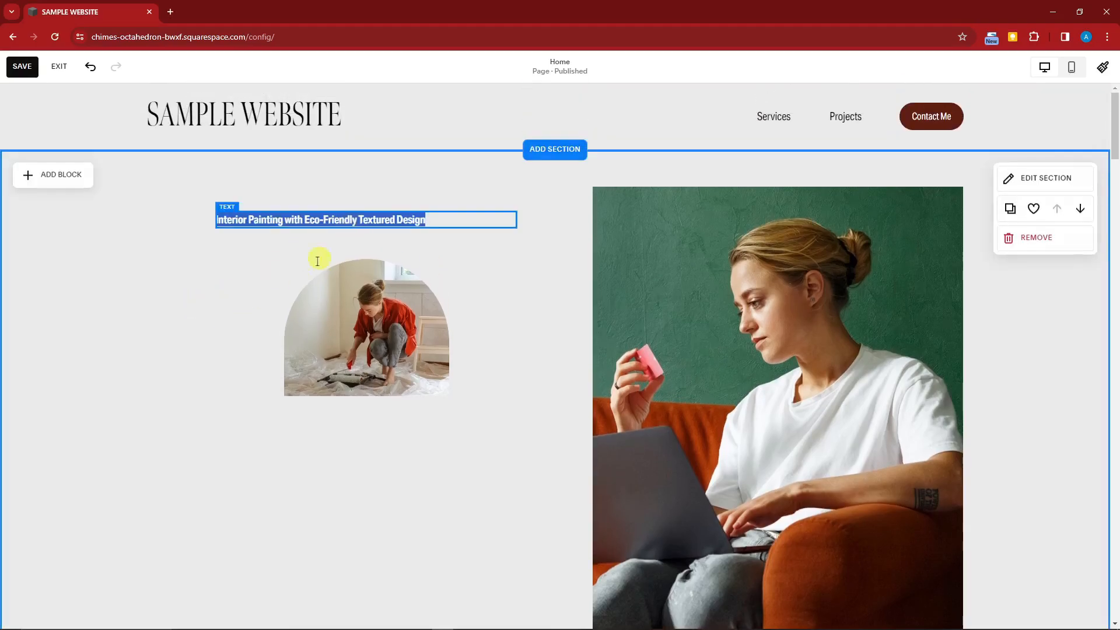
# Step: Move the arched painter image well below the heading, aligning its right edge with that of the heading block
pyautogui.click(389, 315)
pyautogui.click(372, 328)
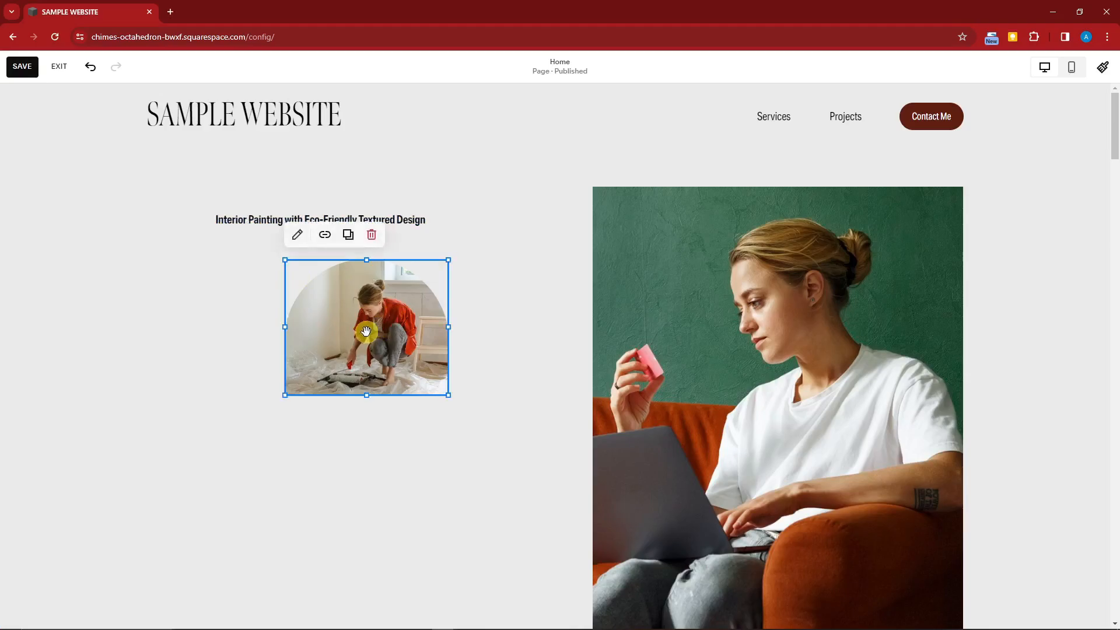
pyautogui.moveTo(329, 421); pyautogui.dragTo(327, 365)
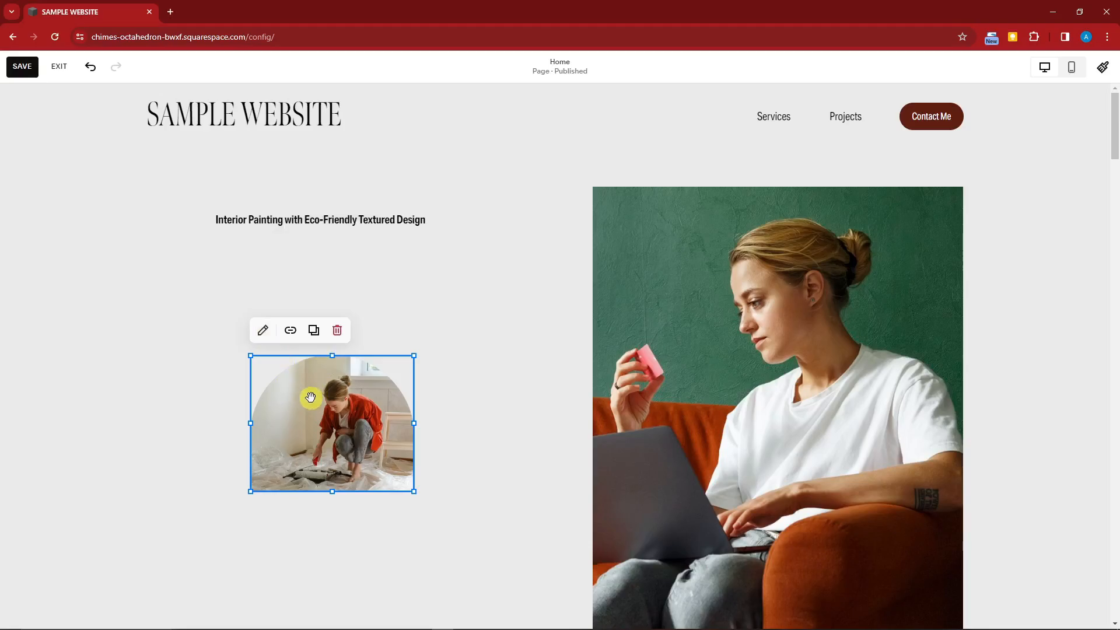
pyautogui.moveTo(375, 391); pyautogui.dragTo(388, 446)
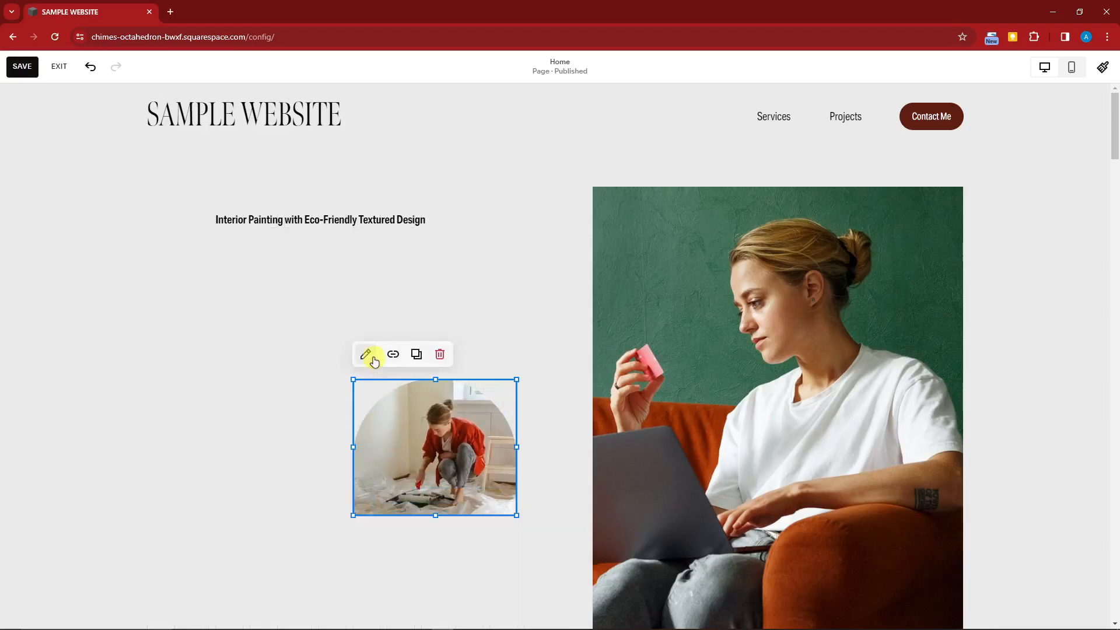
# Step: Replace the painter image with pexels-trace-constant-2834009.jpg from the Downloads folder
pyautogui.click(368, 356)
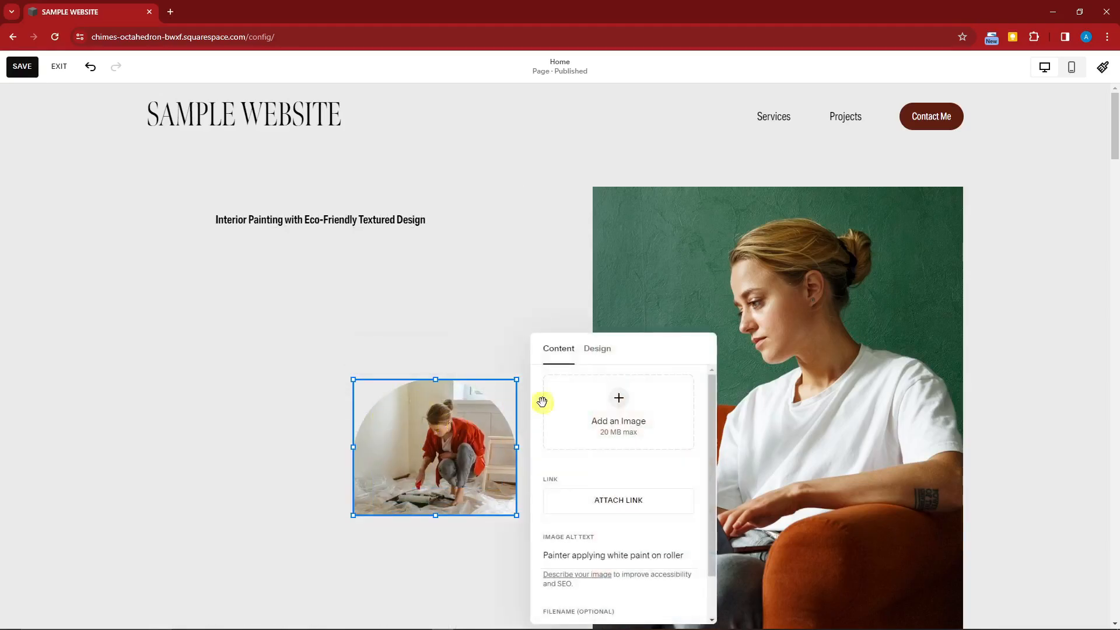
pyautogui.click(565, 484)
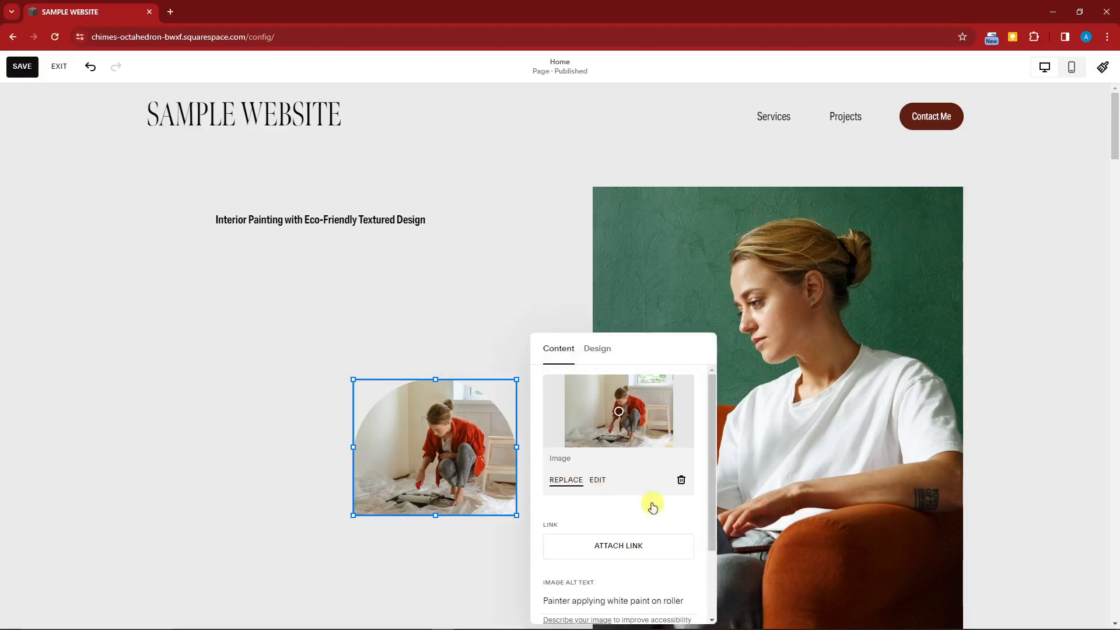
pyautogui.click(629, 507)
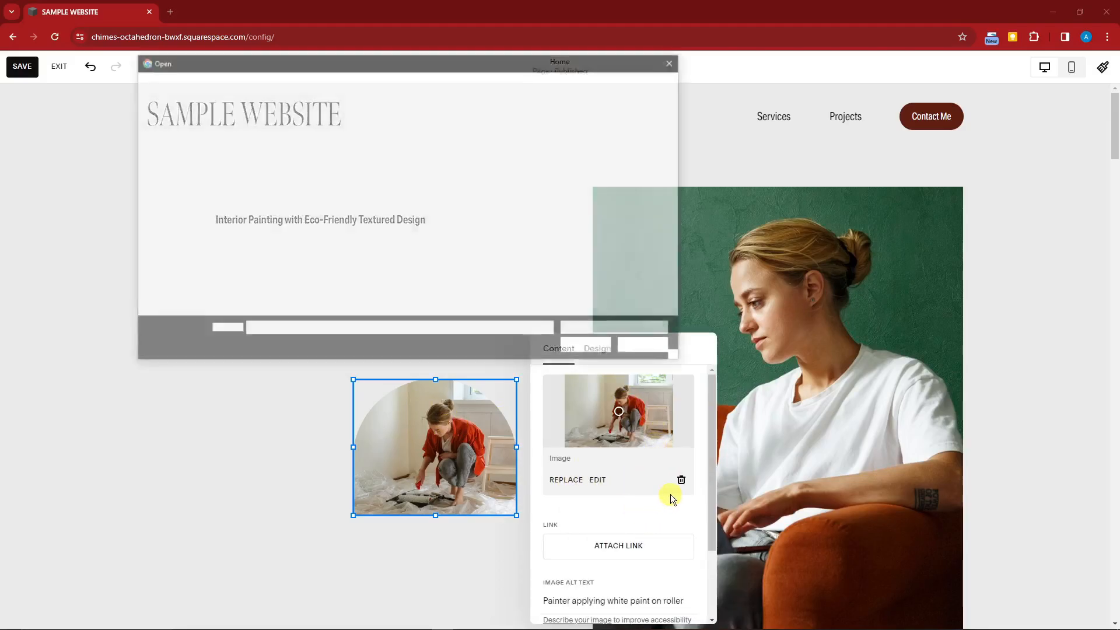
pyautogui.scroll(5, 210, 200)
pyautogui.click(180, 116)
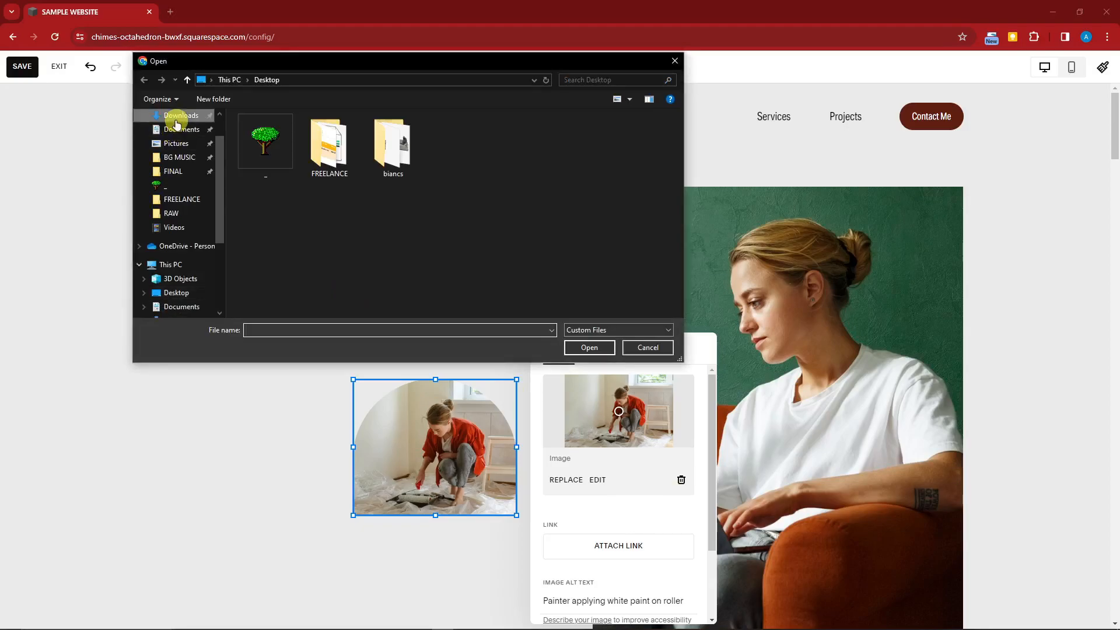
pyautogui.doubleClick(257, 153)
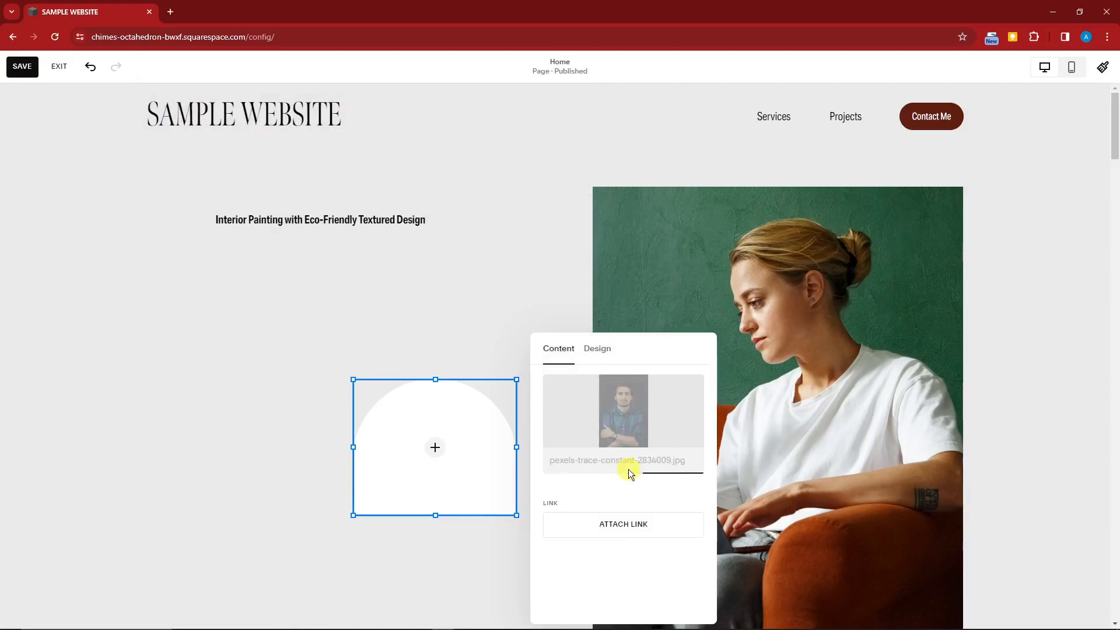
# Step: Attach the URL youtube.com/Tutorialboxx to the arched image, have it open in a new tab and close the image settings
pyautogui.click(625, 509)
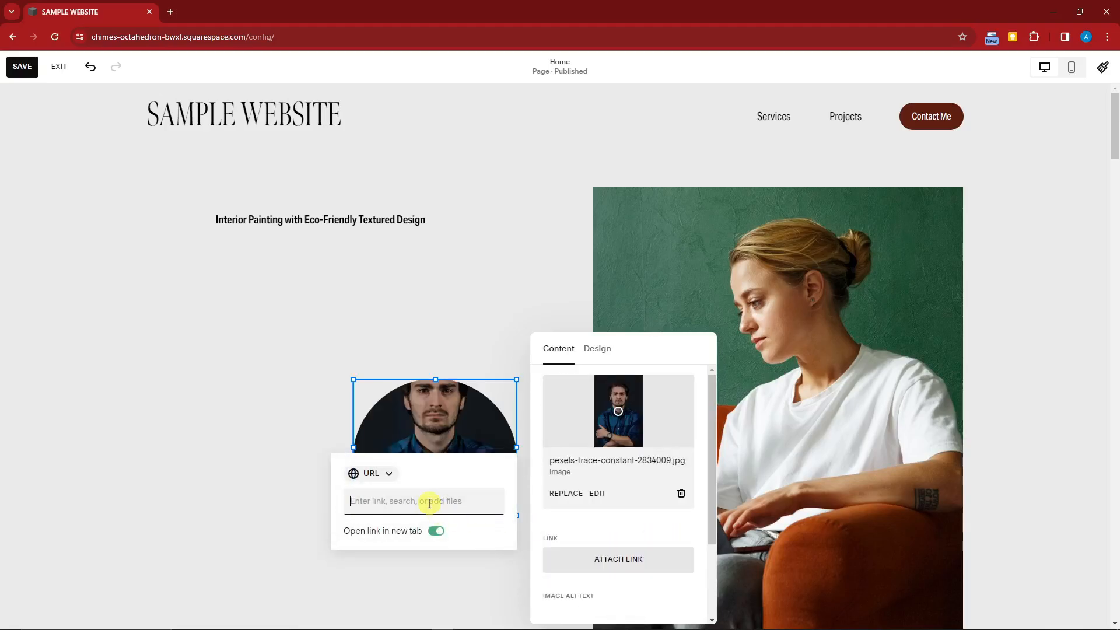
pyautogui.write('youtube.com/Tutorialboxx')
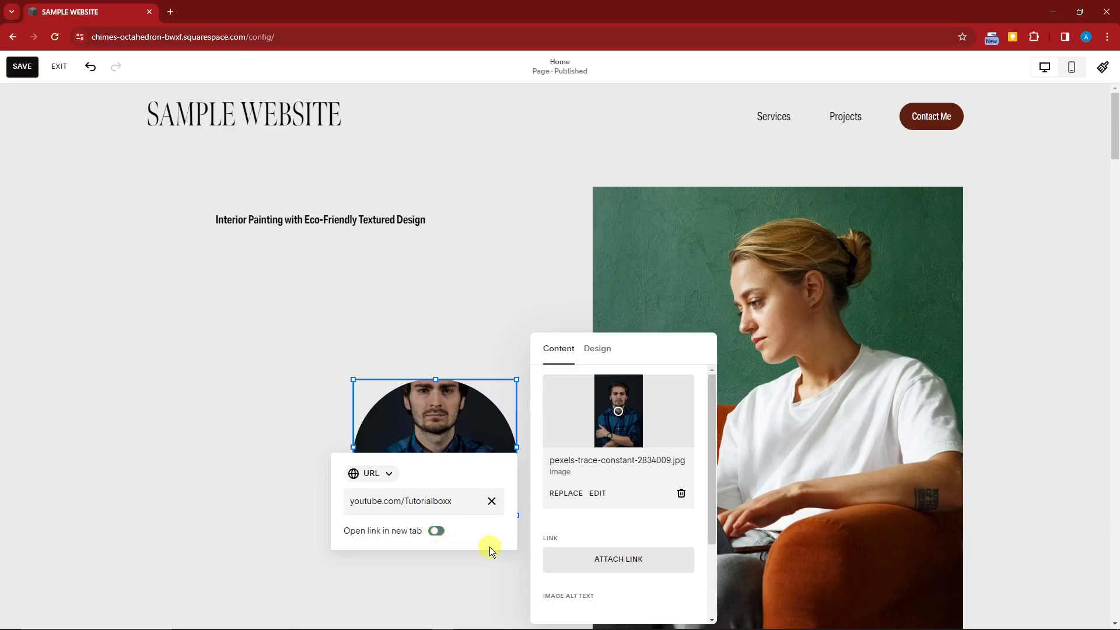
pyautogui.click(437, 532)
pyautogui.click(390, 474)
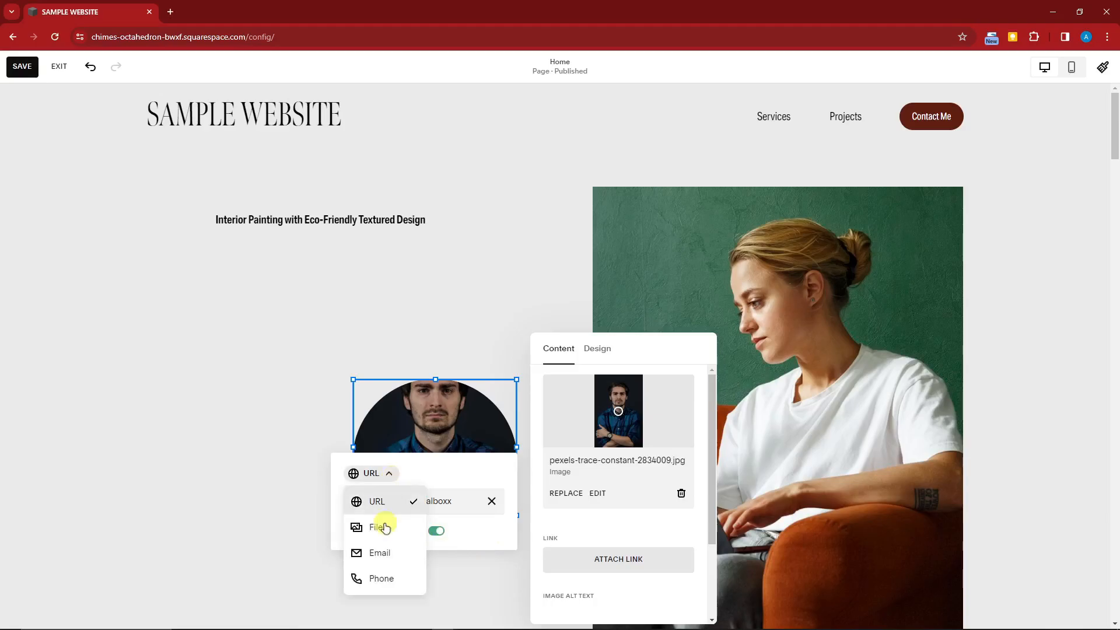
pyautogui.click(389, 474)
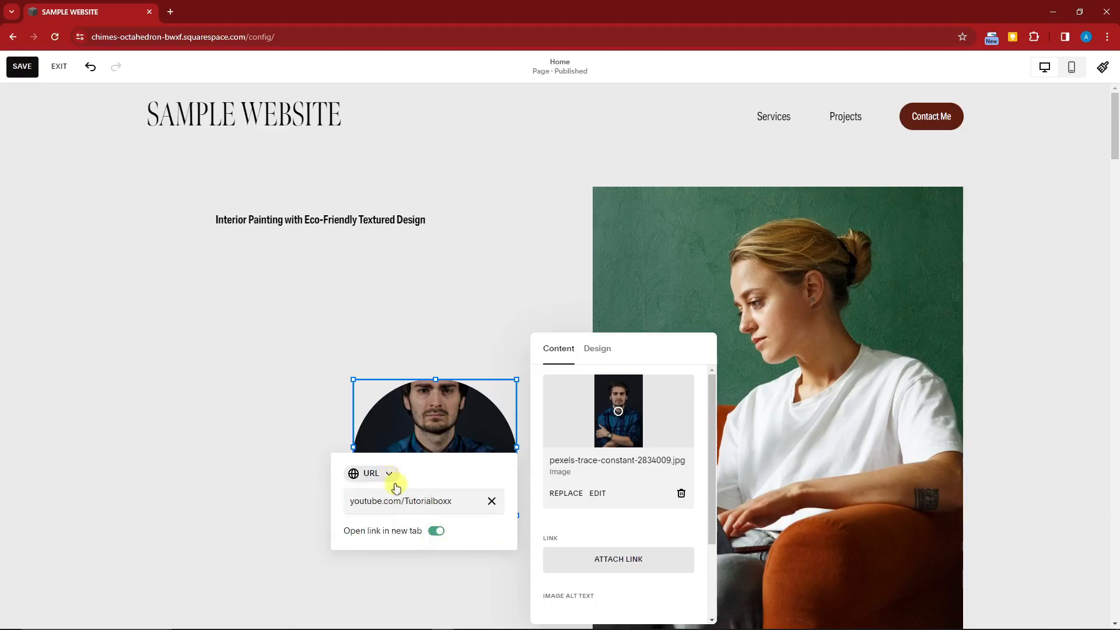
pyautogui.click(284, 392)
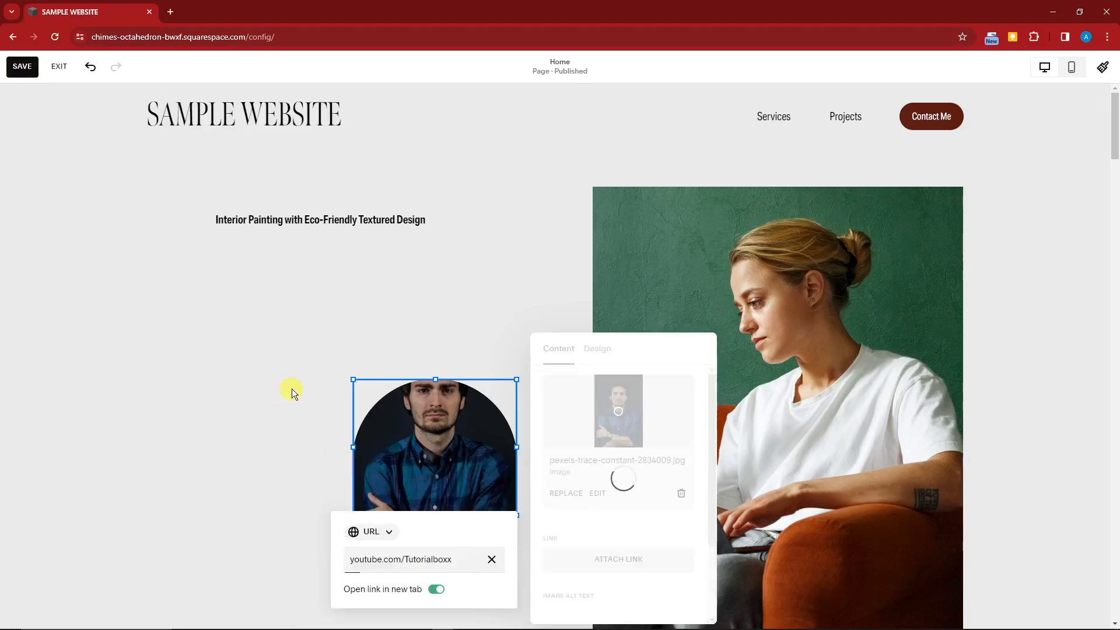
pyautogui.click(289, 385)
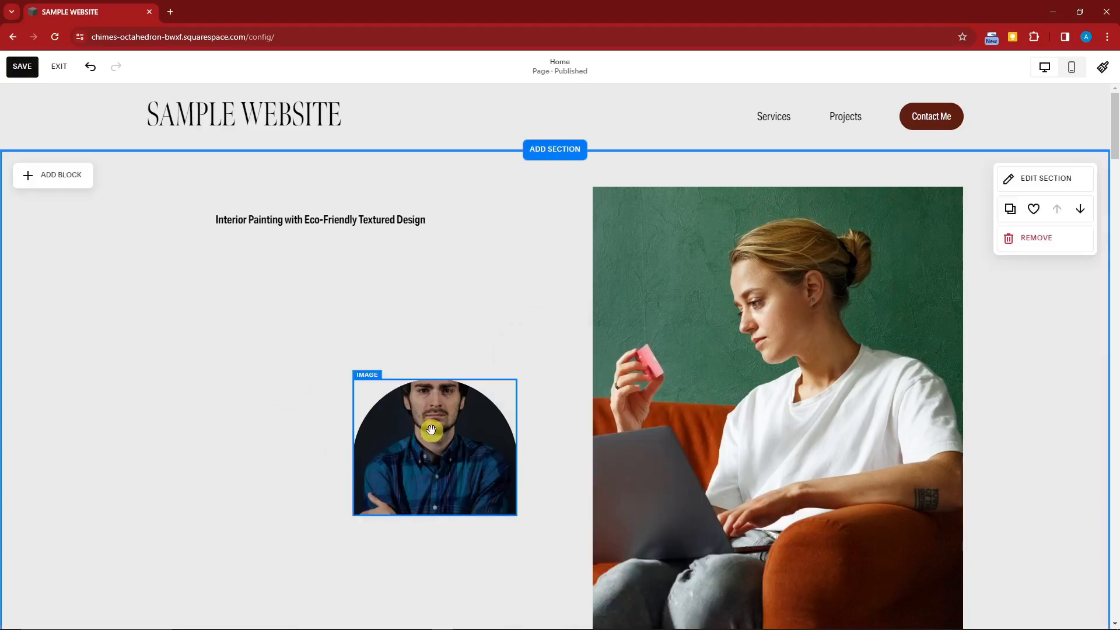
# Step: Move the arched portrait image up and to the left, placing it beneath the interior painting heading, and deselect it
pyautogui.moveTo(339, 372); pyautogui.dragTo(275, 349)
pyautogui.click(453, 377)
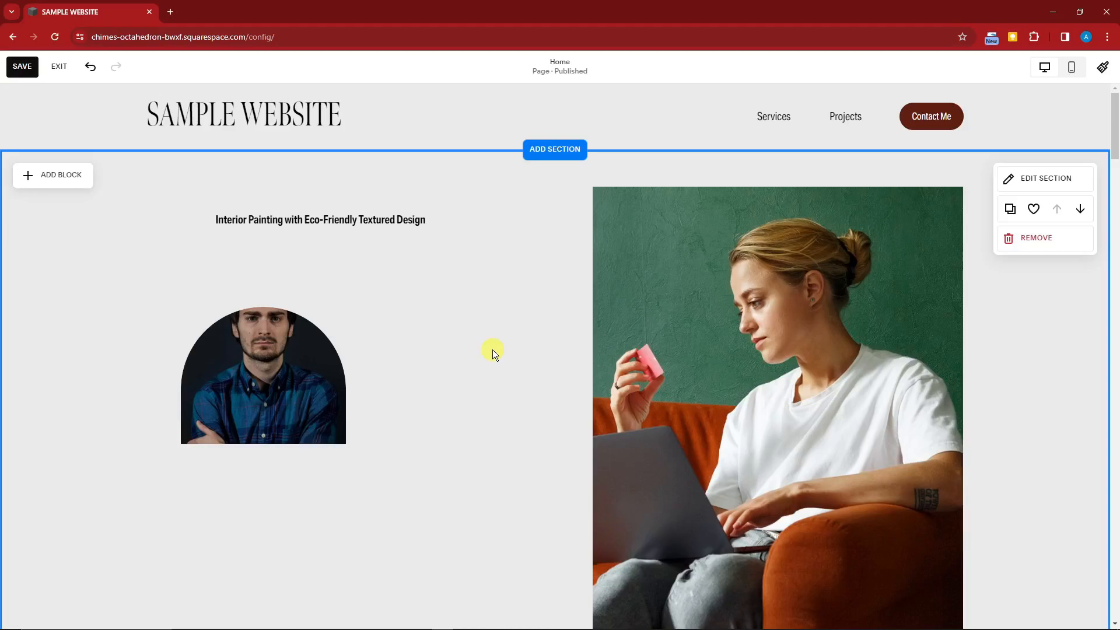
# Step: Apply the Dark 1 color theme to the home page's opening section and close the section settings
pyautogui.click(1034, 182)
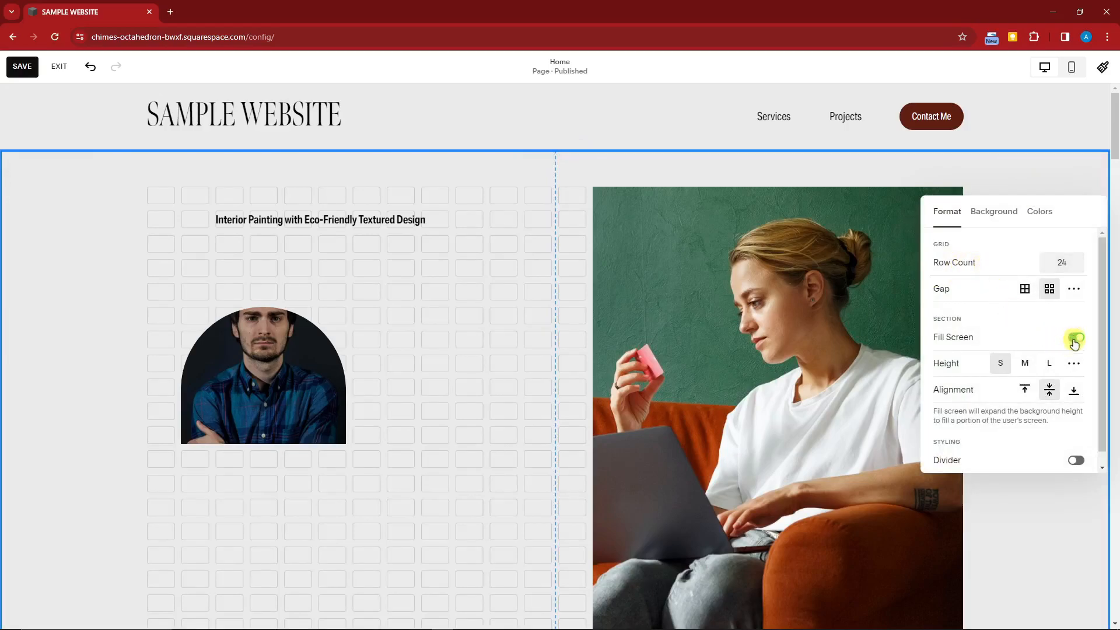
pyautogui.click(994, 213)
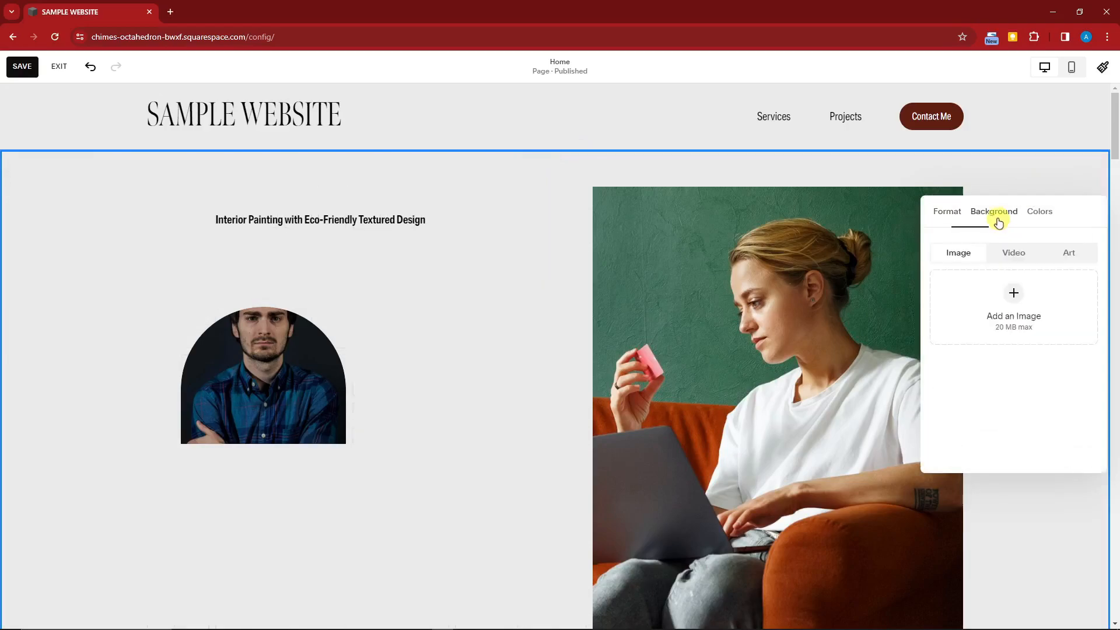
pyautogui.click(1049, 217)
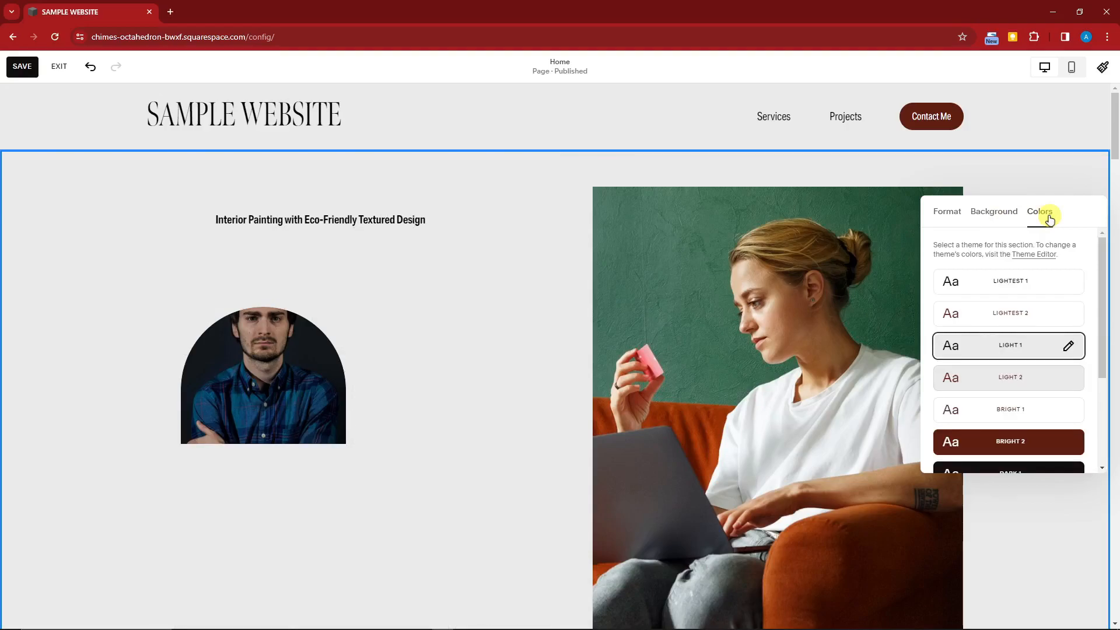
pyautogui.scroll(-2, 1024, 347)
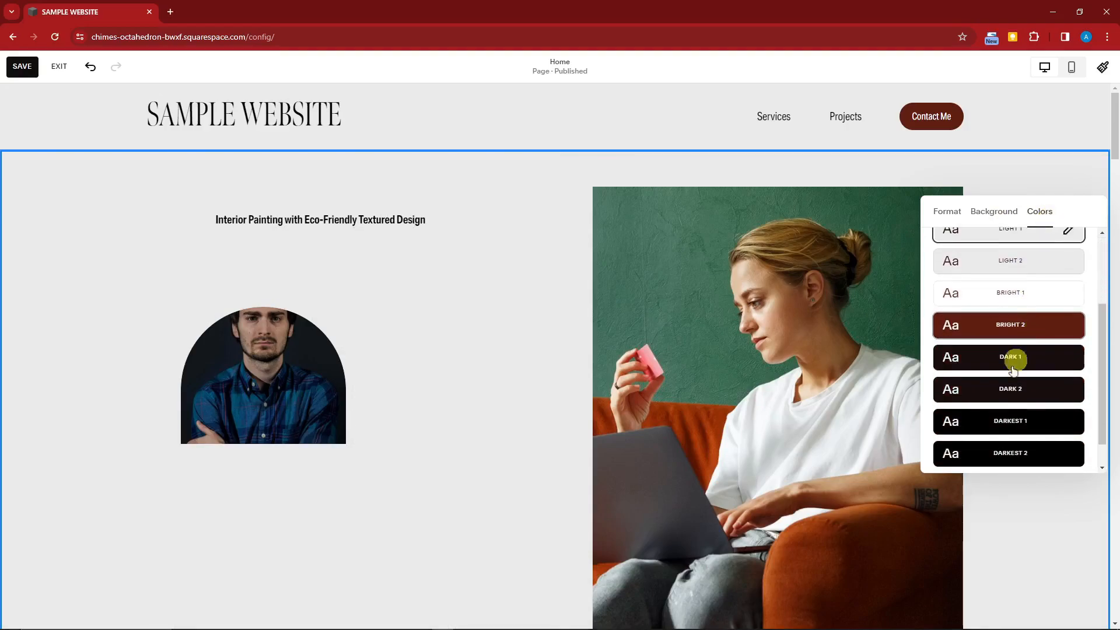
pyautogui.click(1029, 327)
pyautogui.click(1015, 361)
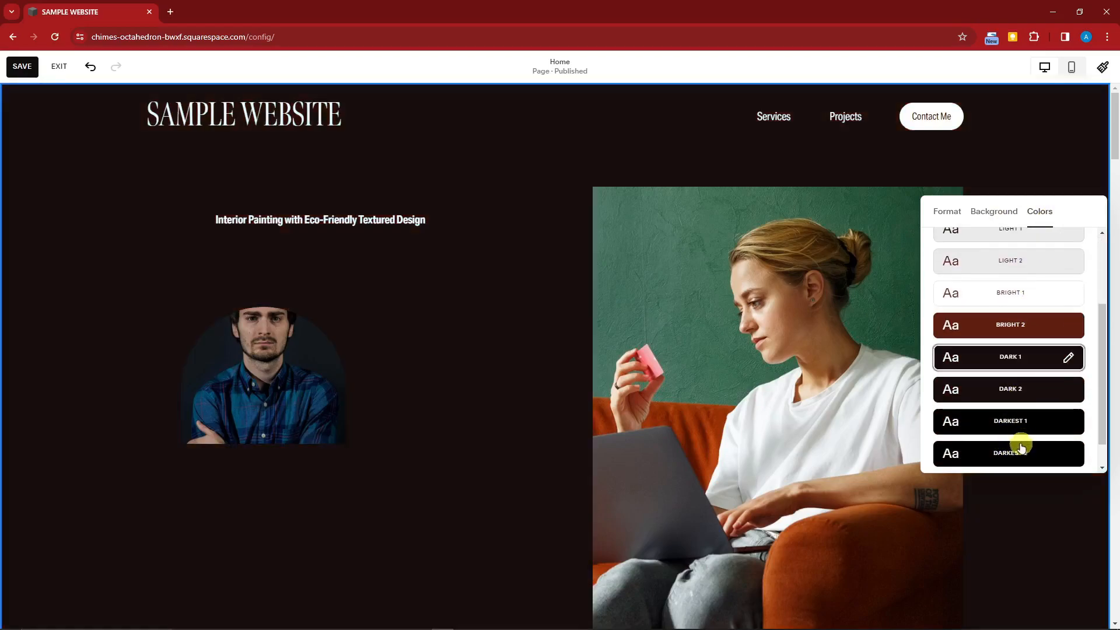
pyautogui.click(1017, 392)
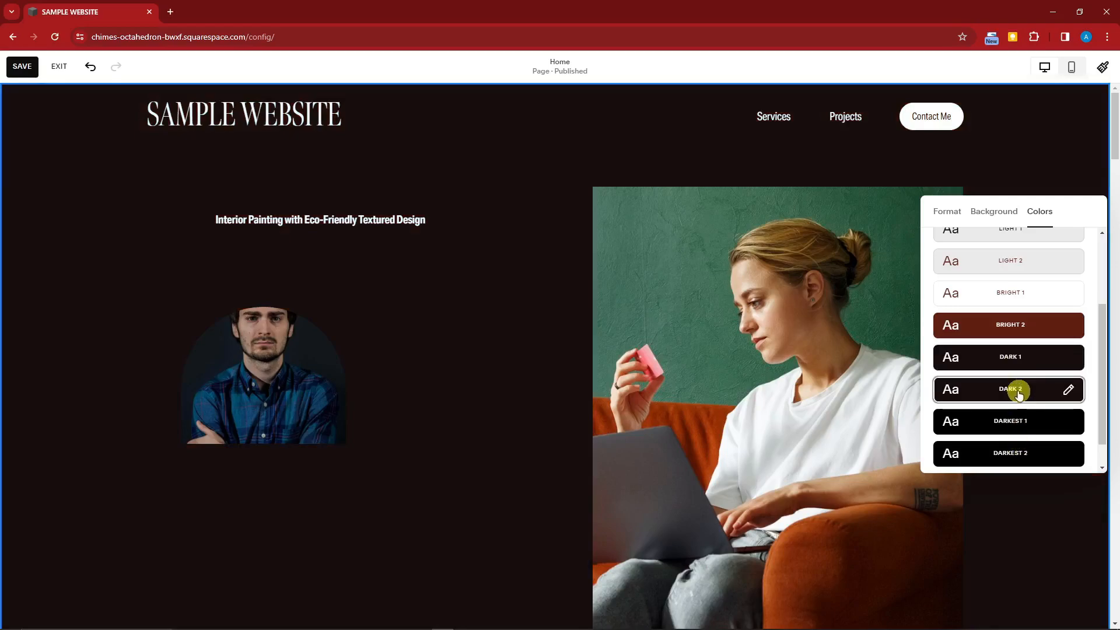
pyautogui.click(1012, 357)
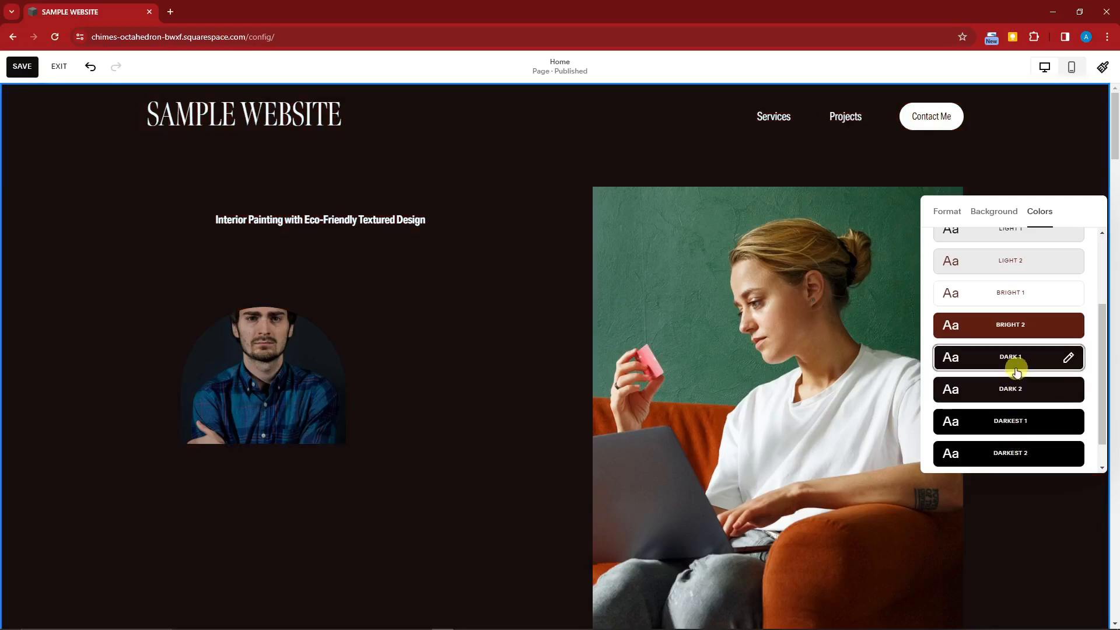
pyautogui.click(988, 172)
# Step: Inspect the text and link settings of the site header's Contact Me button and leave header editing
pyautogui.scroll(-5, 503, 402)
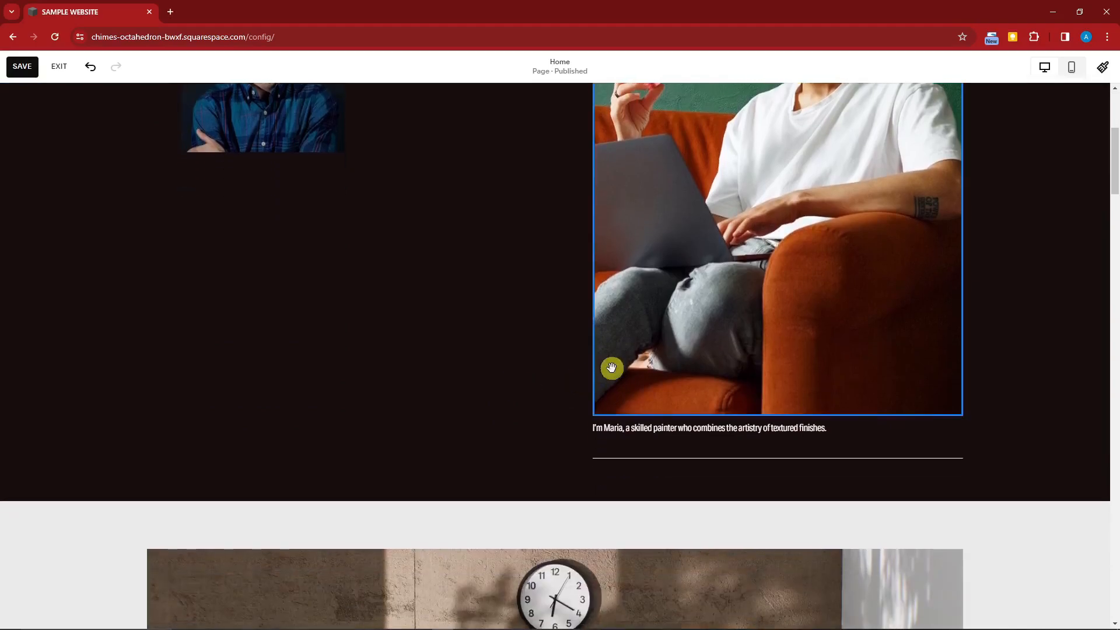
pyautogui.scroll(5, 508, 377)
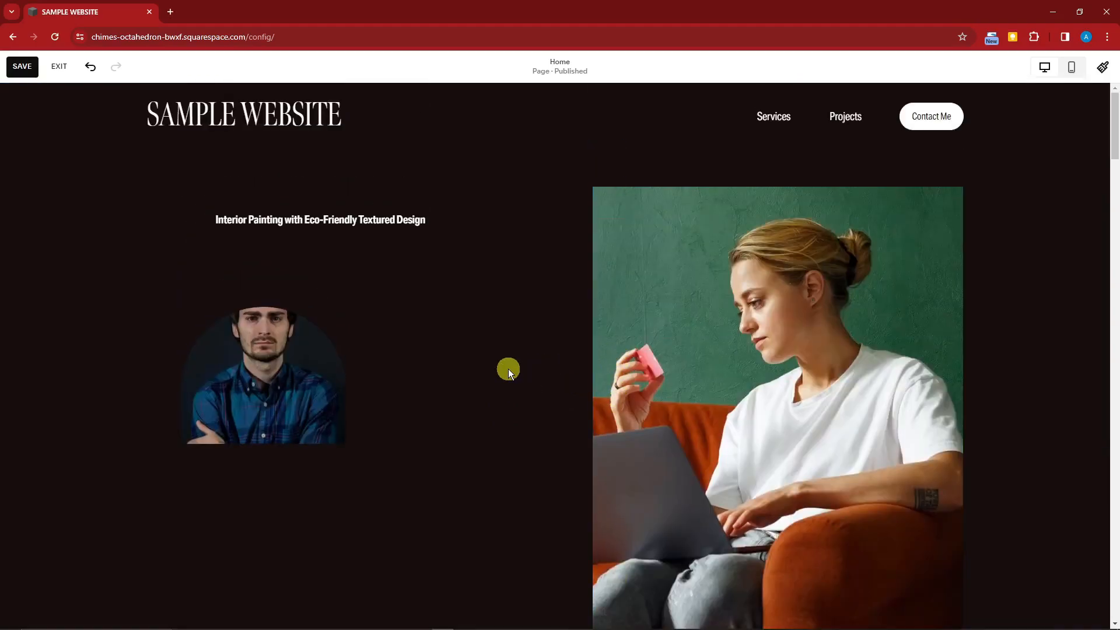
pyautogui.scroll(-15, 509, 366)
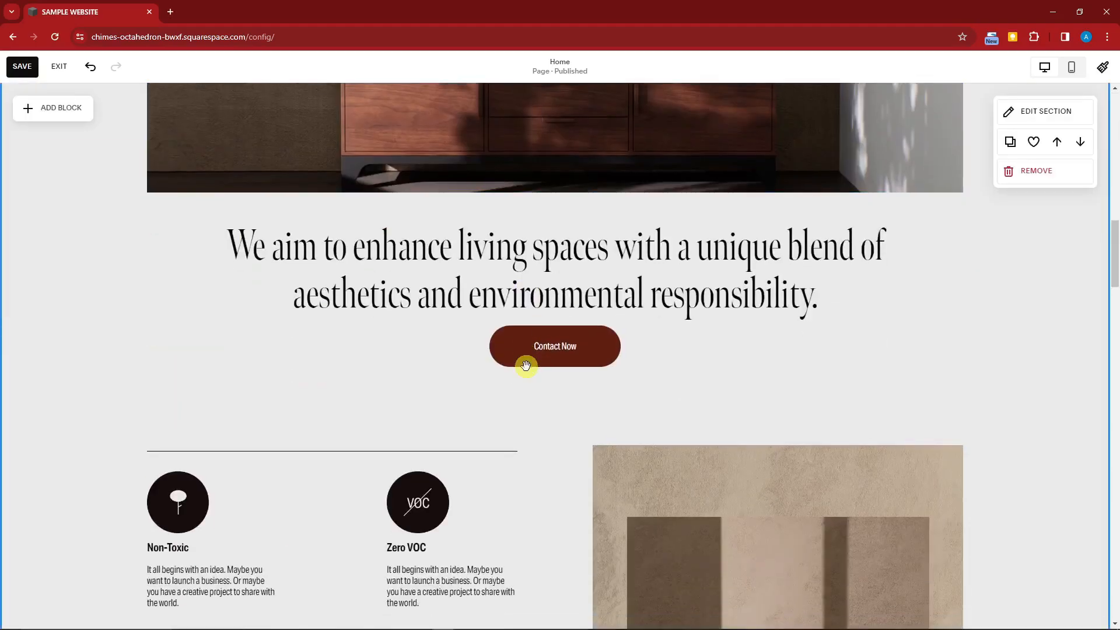
pyautogui.scroll(7, 525, 365)
pyautogui.scroll(8, 529, 358)
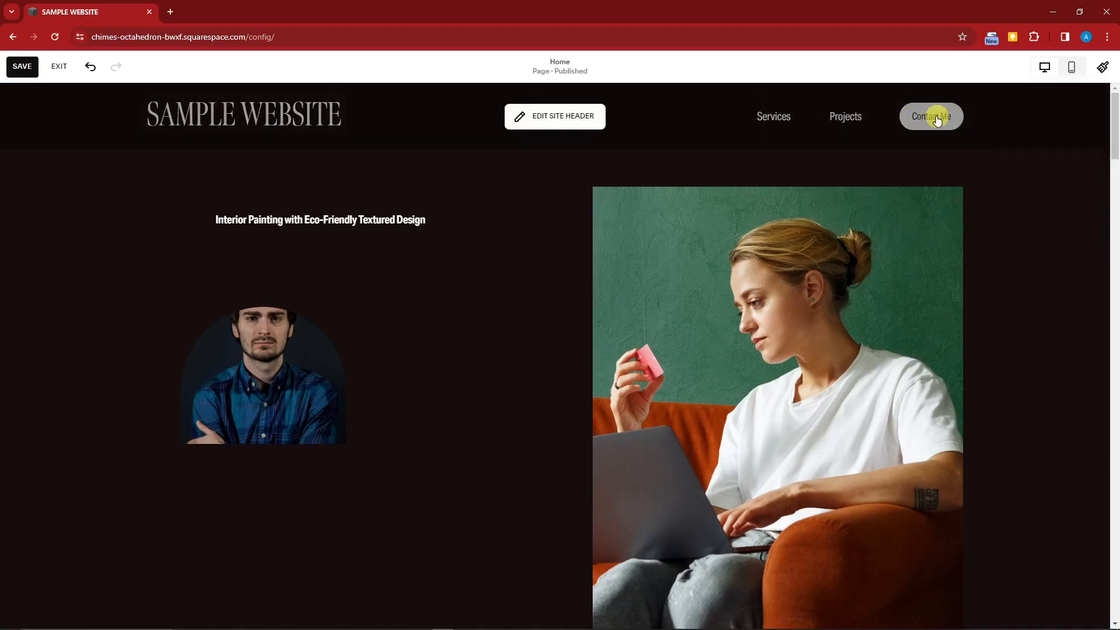
pyautogui.click(584, 121)
pyautogui.click(933, 116)
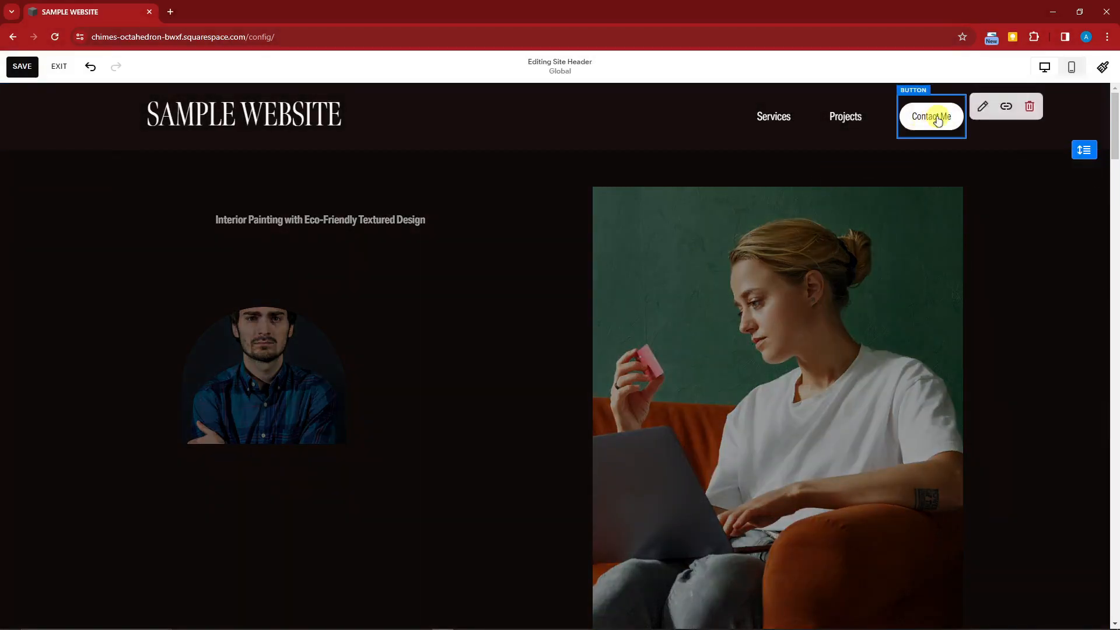
pyautogui.click(982, 109)
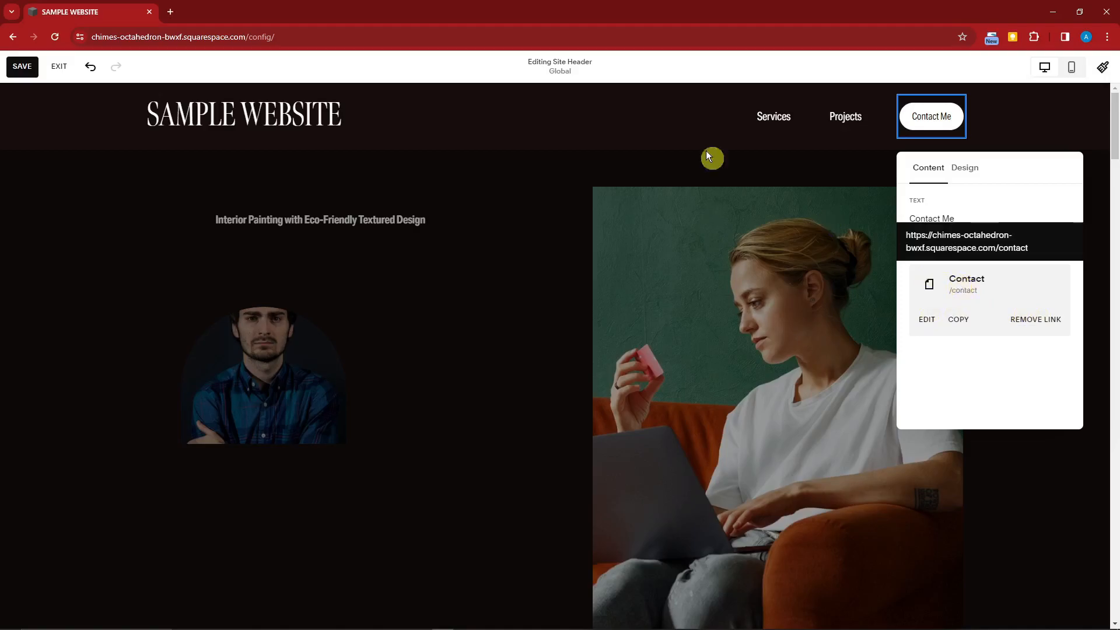
pyautogui.click(656, 127)
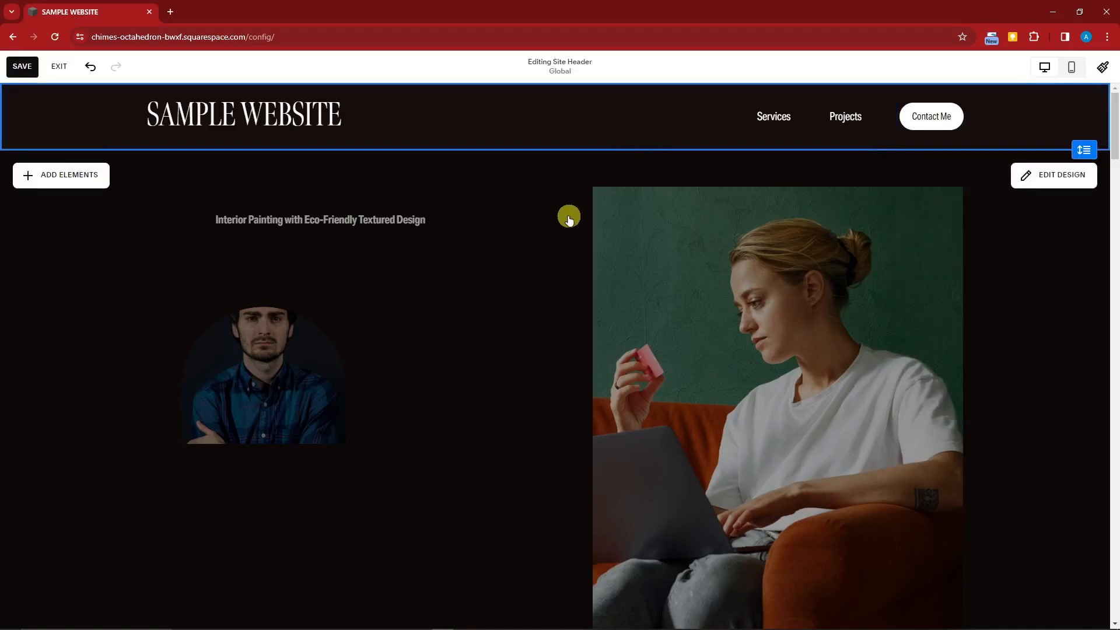
pyautogui.click(510, 237)
# Step: Review the home page's remaining sections down to the consultation form and return to the page start
pyautogui.scroll(-15, 635, 396)
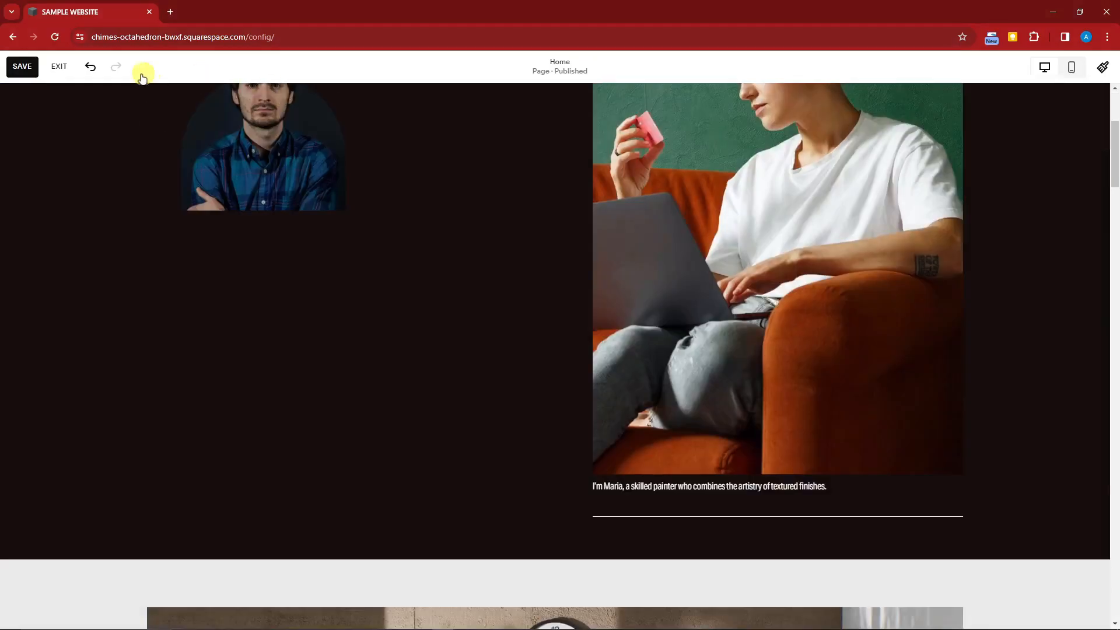
pyautogui.scroll(-20, 635, 394)
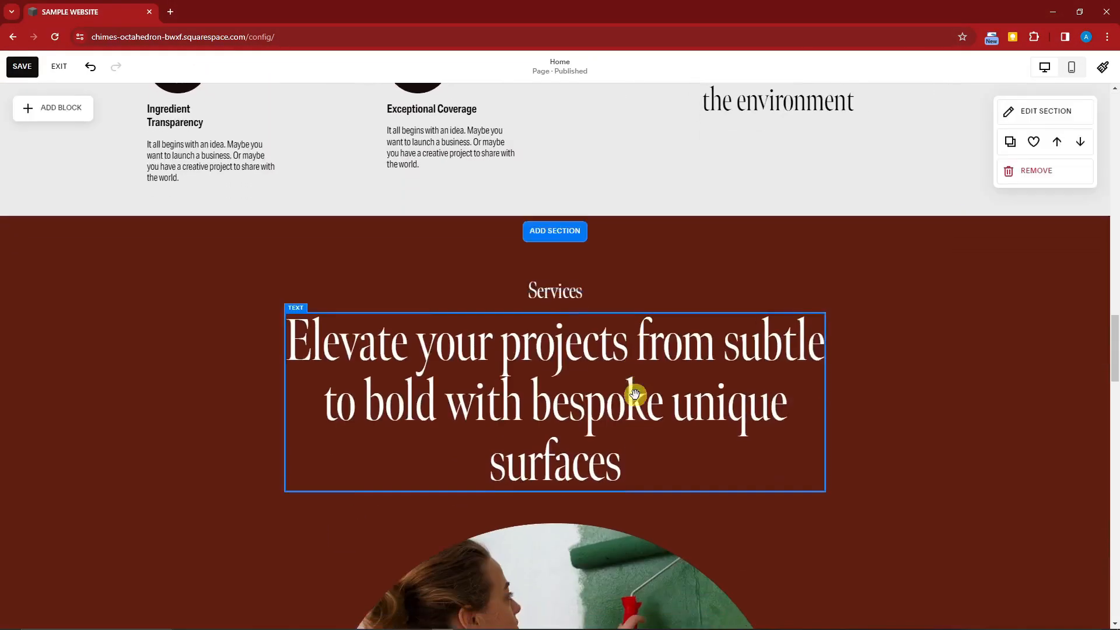
pyautogui.scroll(2, 635, 394)
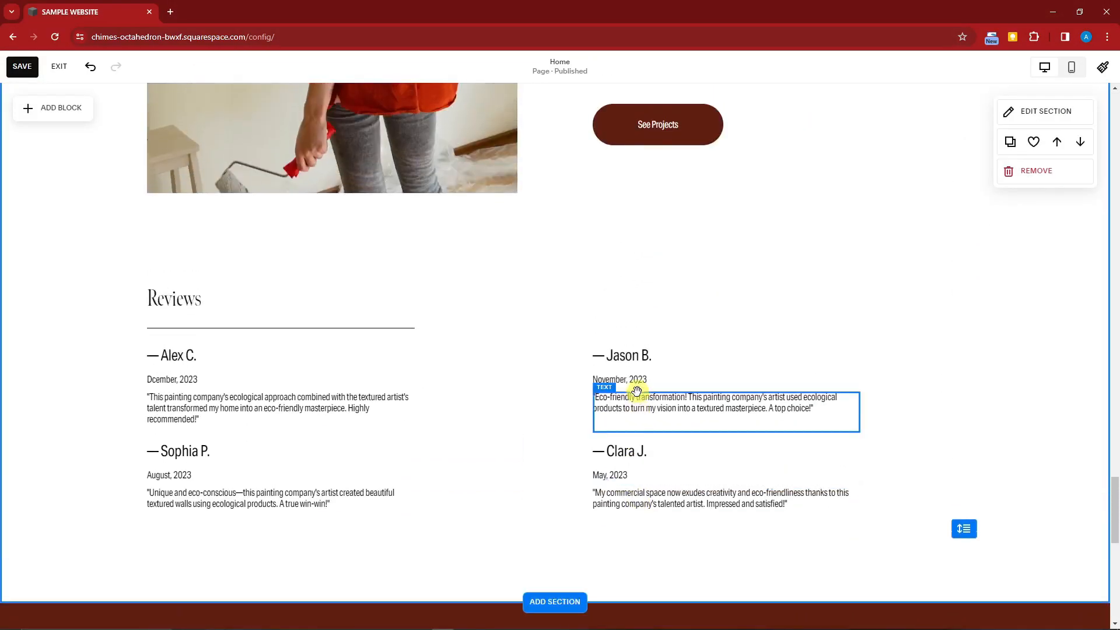
pyautogui.scroll(-8, 635, 394)
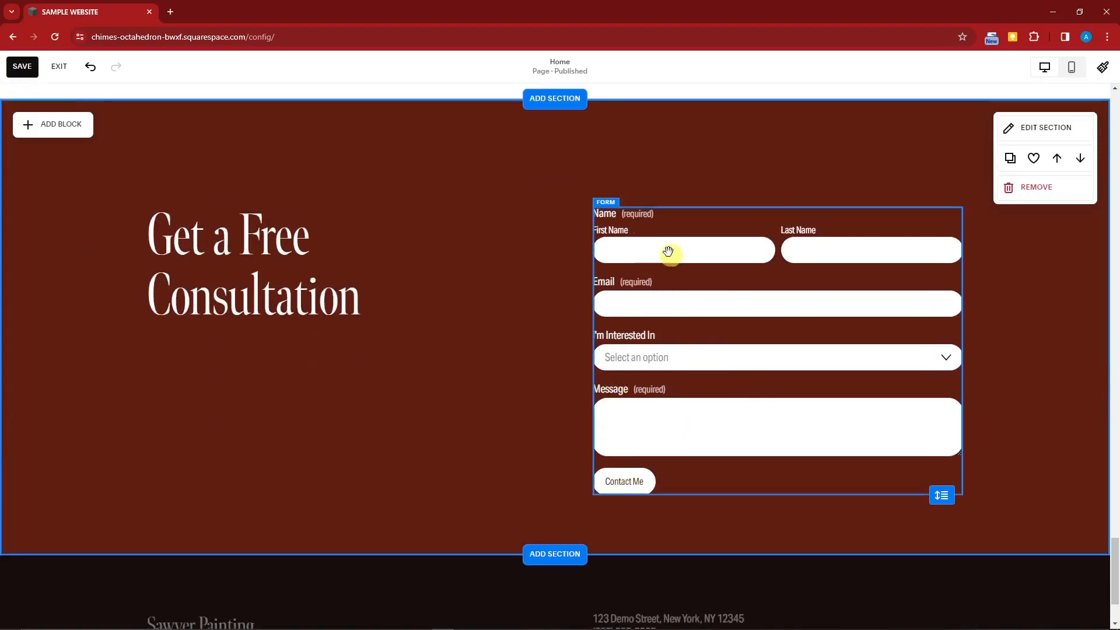
pyautogui.scroll(15, 480, 341)
pyautogui.scroll(12, 479, 340)
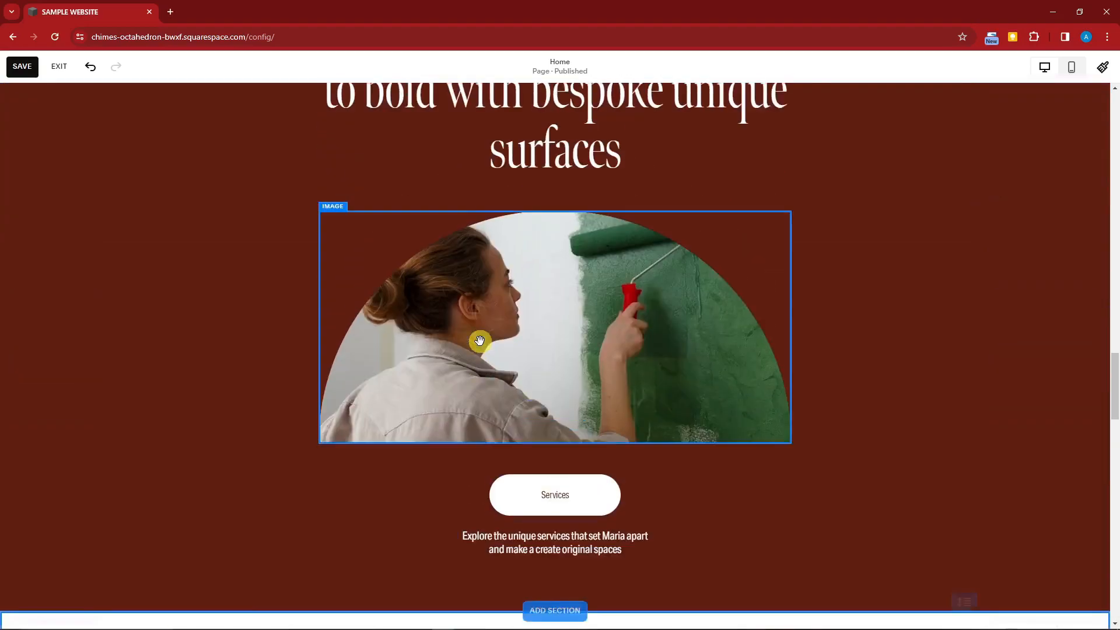
pyautogui.scroll(10, 480, 342)
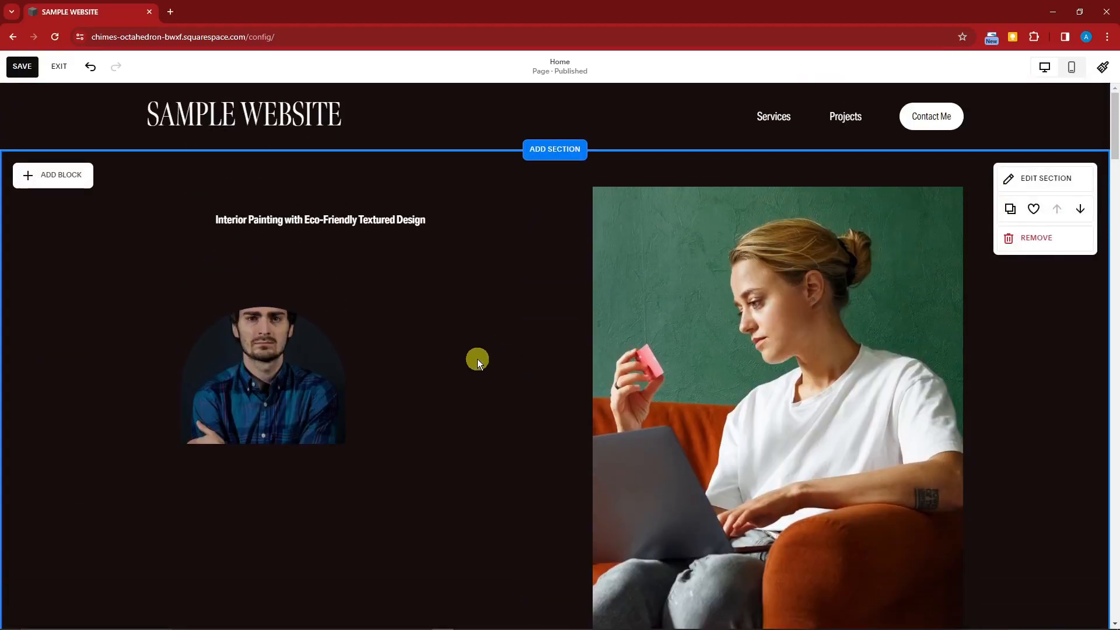
# Step: Browse the Contact, People, Services, Portfolios and Testimonials layouts for a new section below the opening one
pyautogui.scroll(-8, 479, 355)
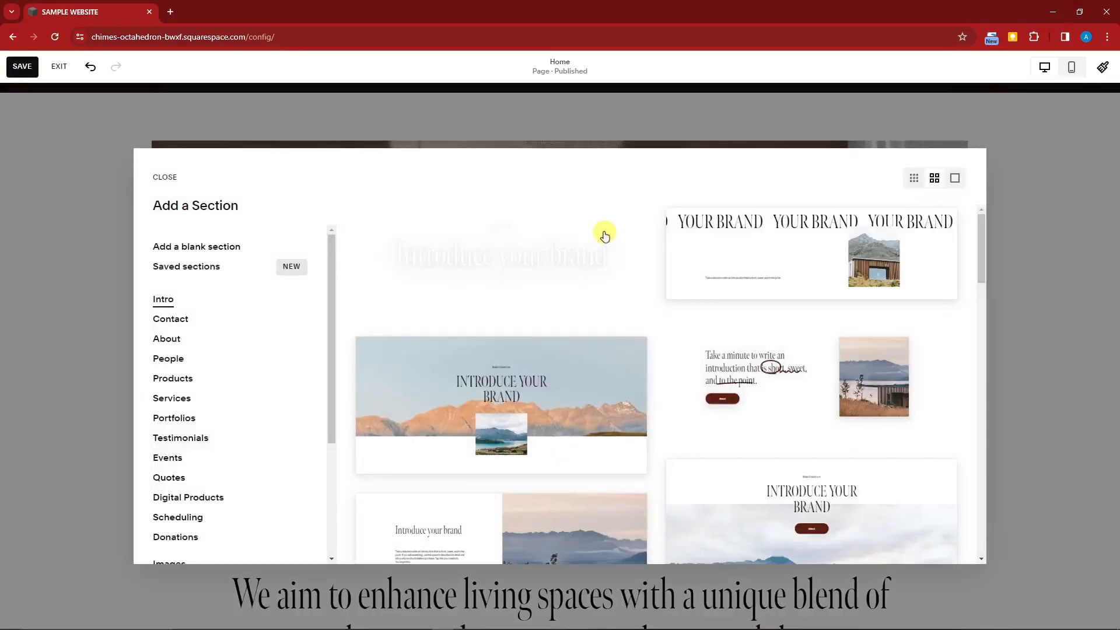
pyautogui.click(181, 320)
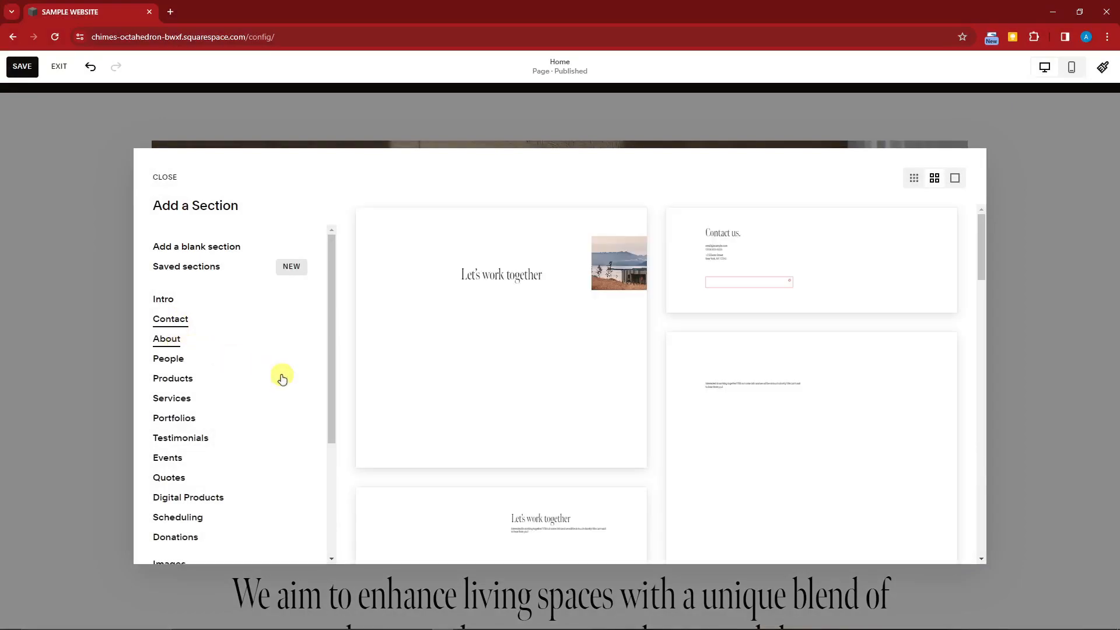
pyautogui.click(176, 360)
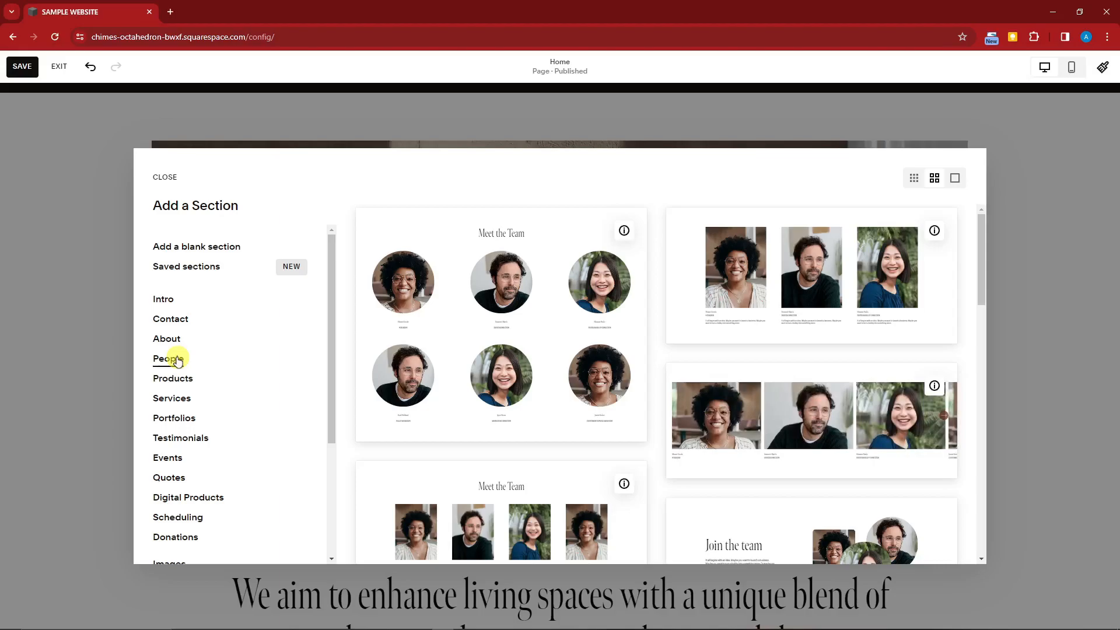
pyautogui.scroll(-2, 523, 309)
pyautogui.scroll(2, 523, 309)
pyautogui.click(184, 399)
pyautogui.click(201, 418)
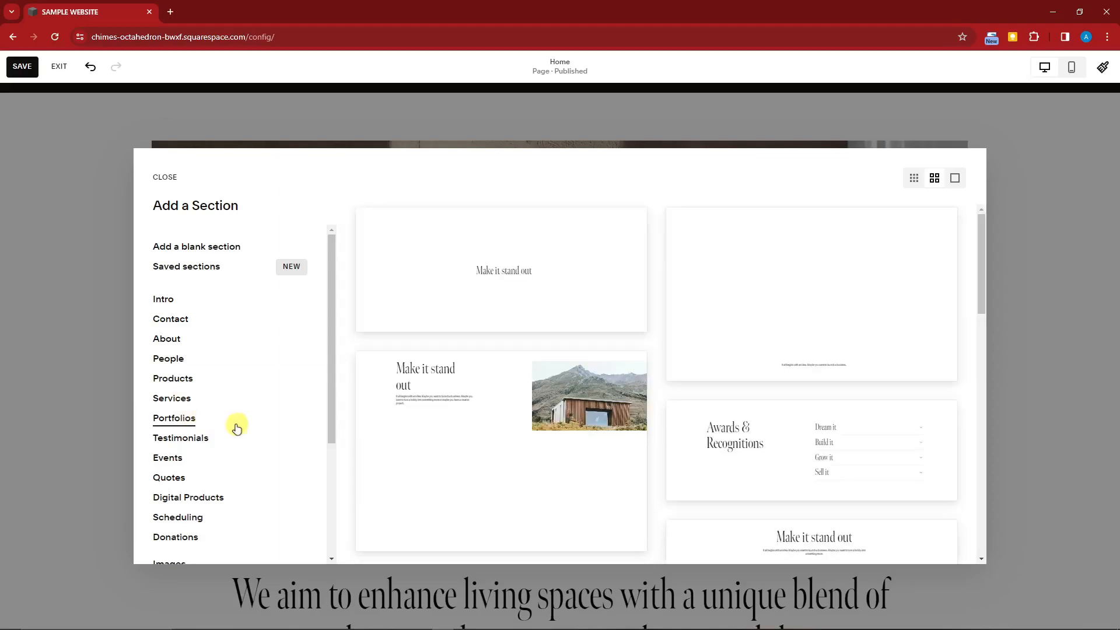
pyautogui.click(181, 437)
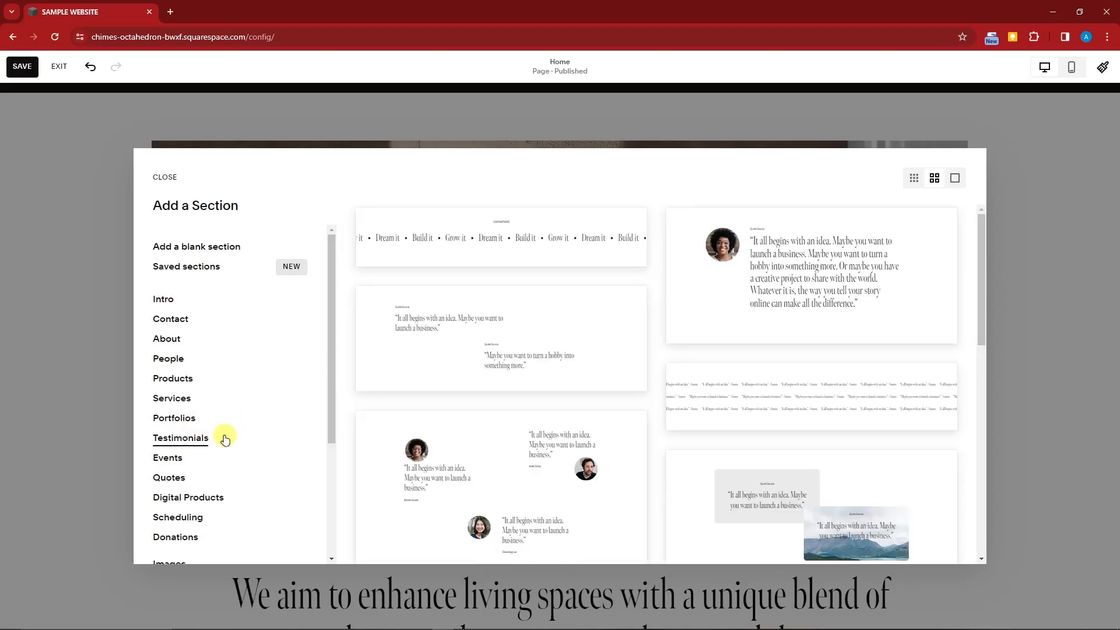
pyautogui.click(183, 422)
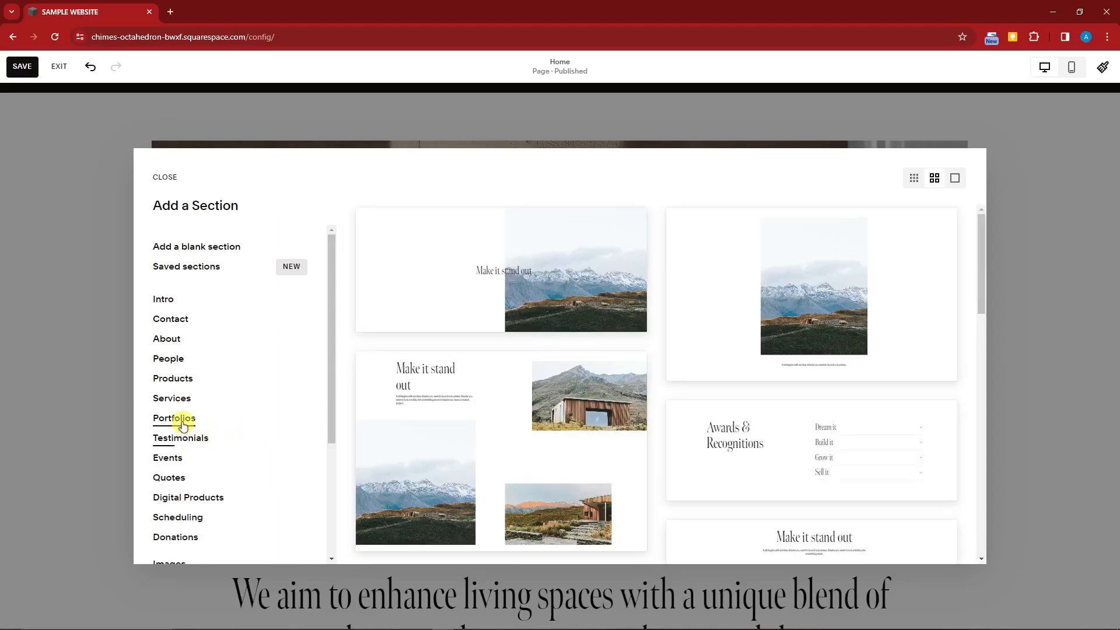
pyautogui.scroll(-3, 586, 364)
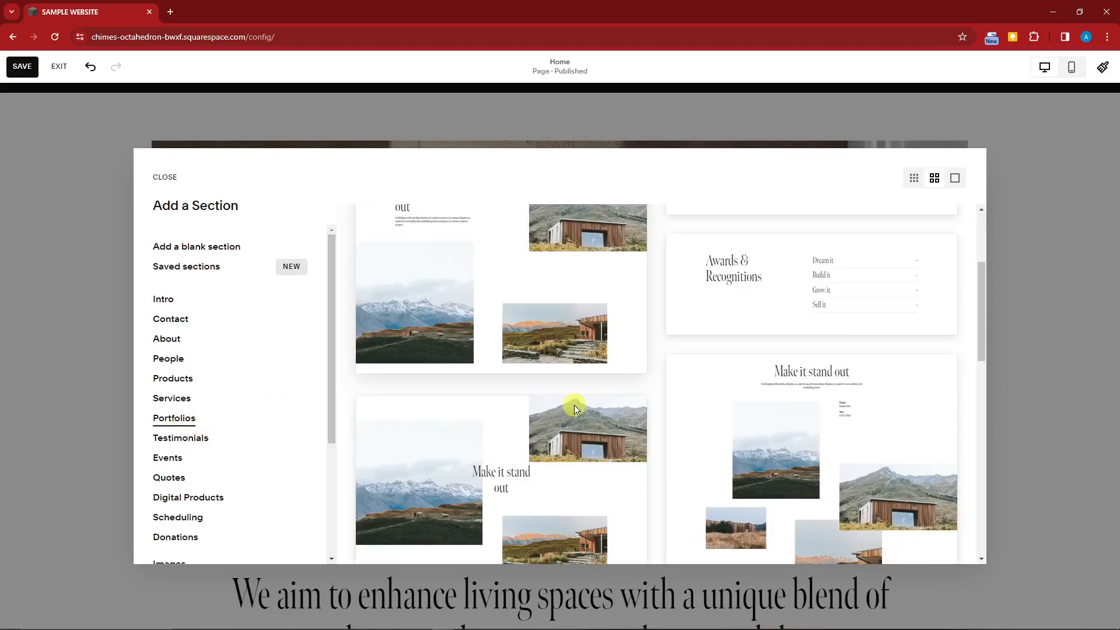
pyautogui.scroll(-2, 571, 405)
# Step: Add the Quotes section layout with a round portrait beside the quote text below the opening section
pyautogui.click(175, 476)
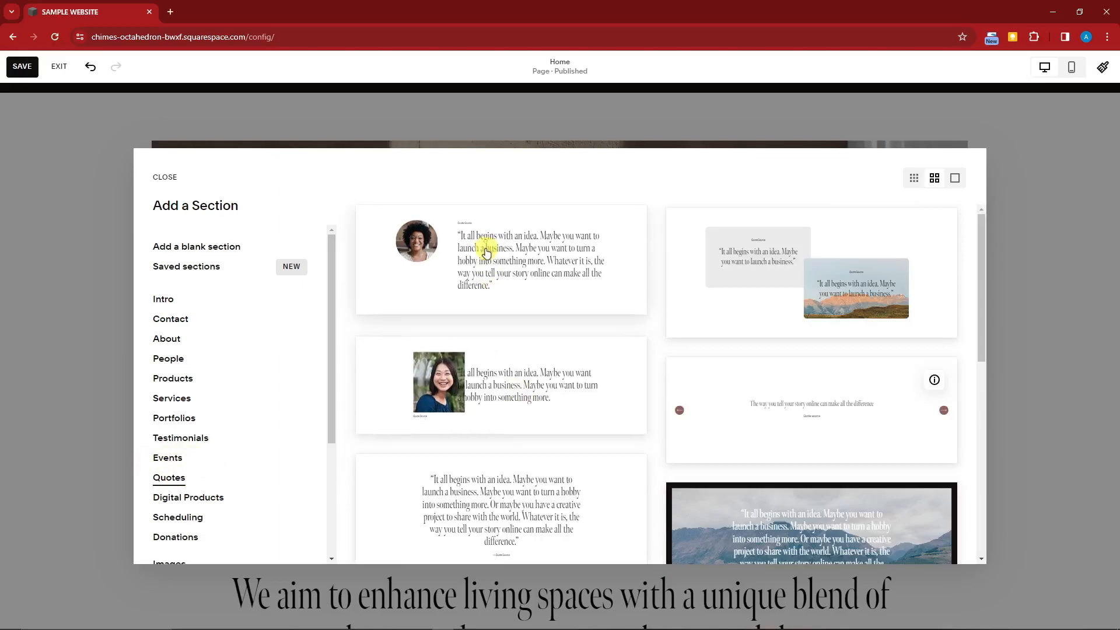
pyautogui.click(605, 287)
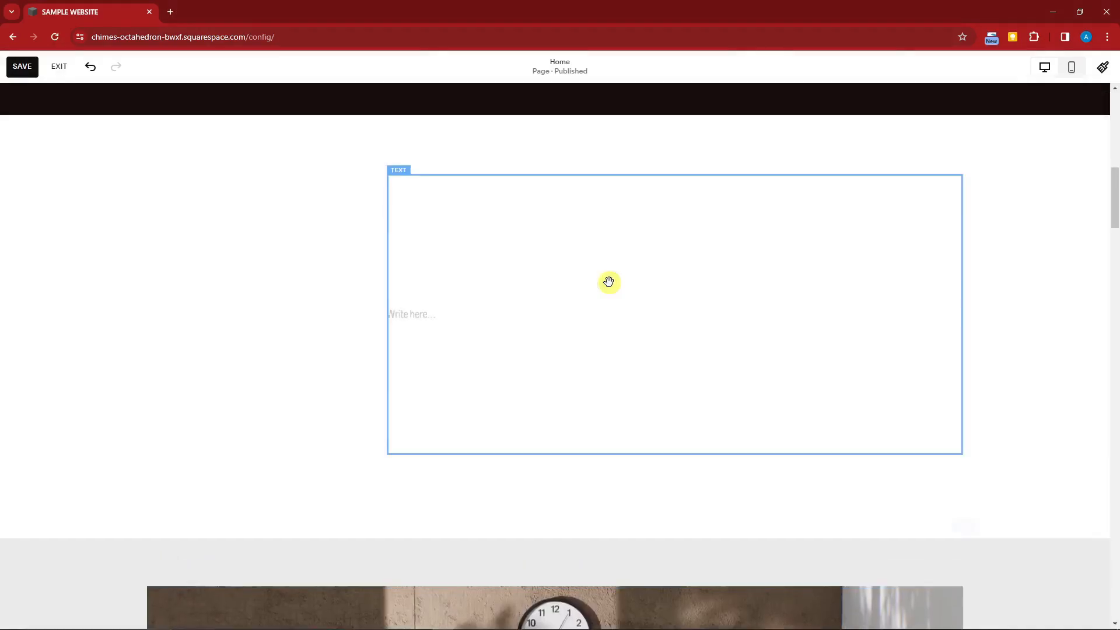
pyautogui.scroll(-3, 608, 285)
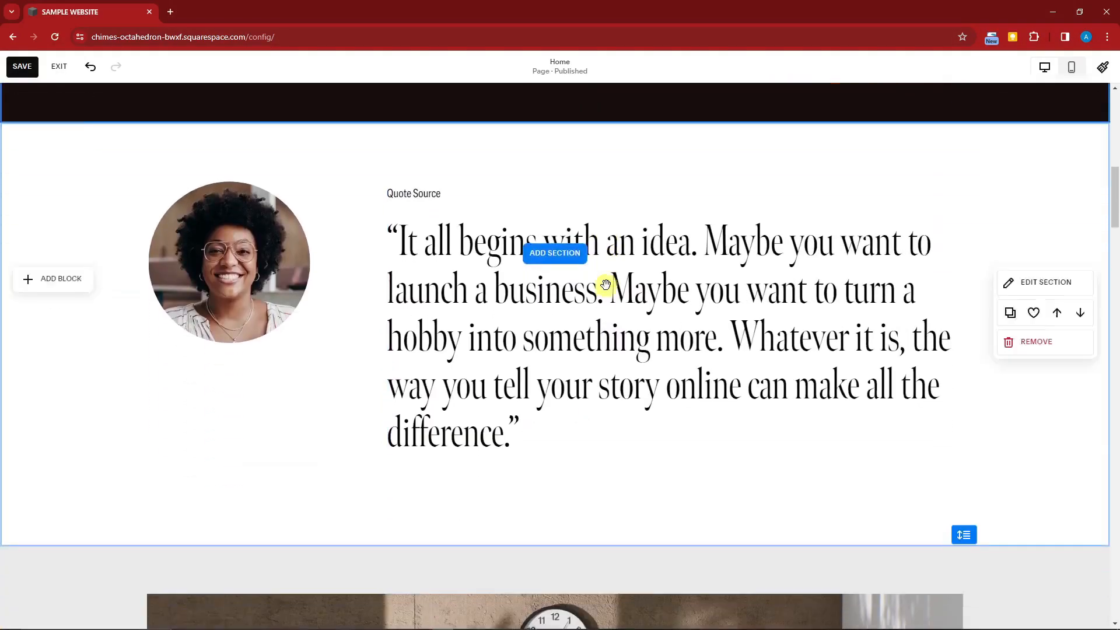
pyautogui.scroll(-3, 366, 302)
pyautogui.scroll(2, 366, 302)
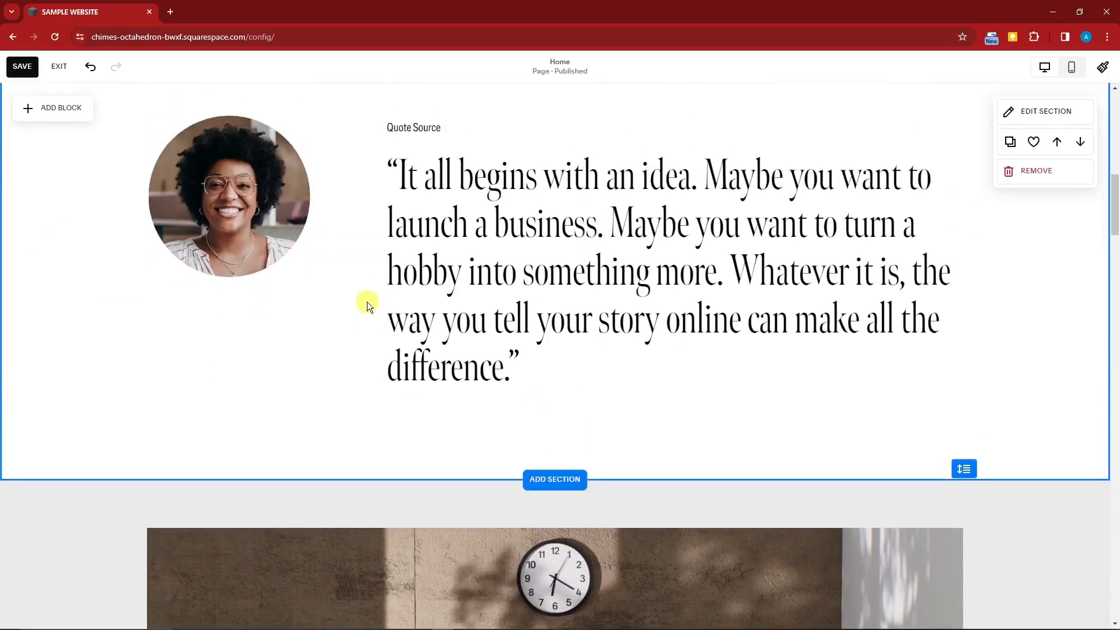
# Step: Apply the Bright 2 color theme to the new quote section below the opening one
pyautogui.scroll(2, 367, 302)
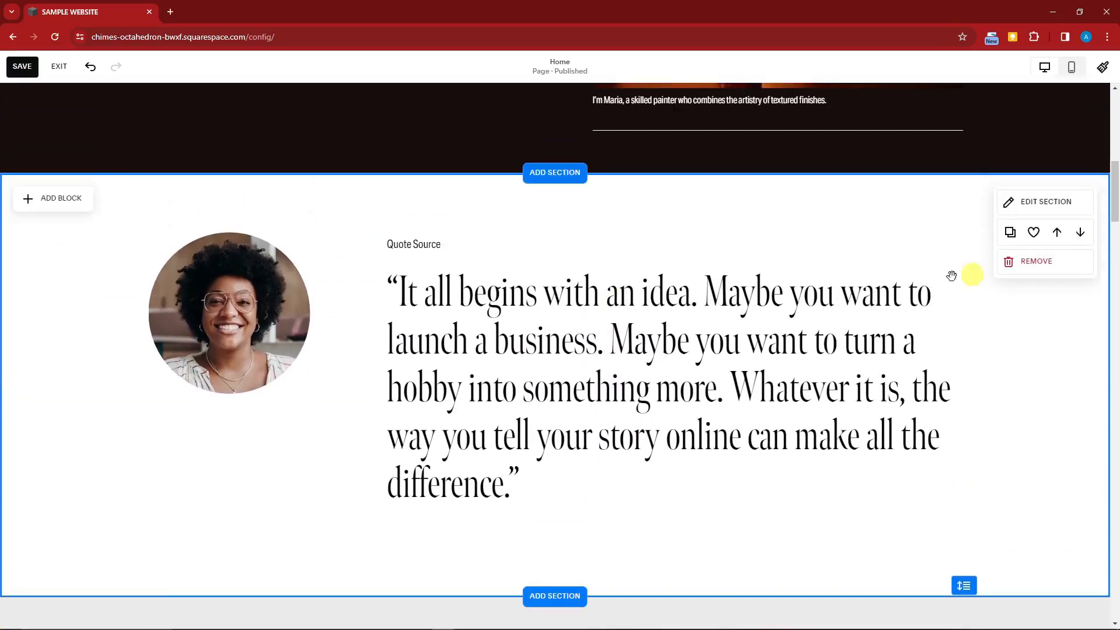
pyautogui.click(1008, 207)
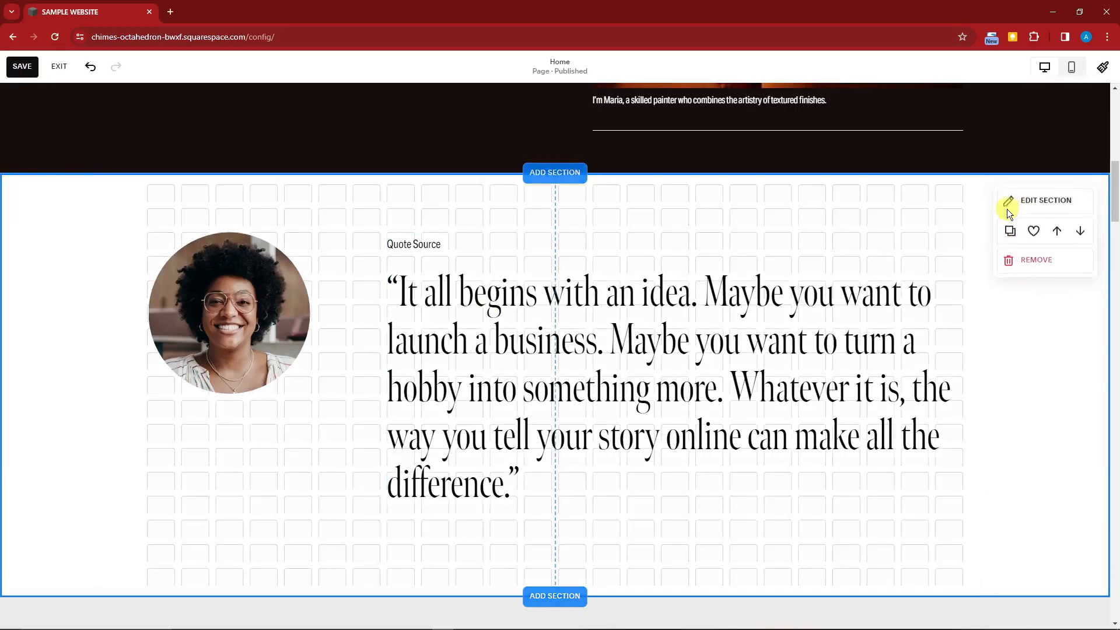
pyautogui.click(1036, 235)
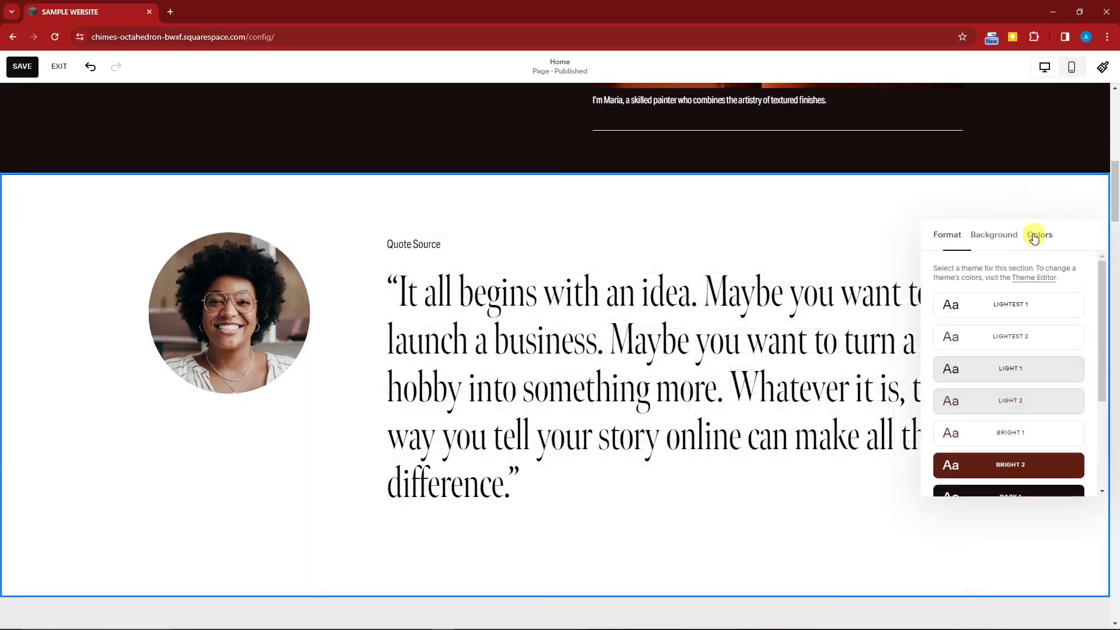
pyautogui.scroll(-2, 1000, 400)
pyautogui.click(1009, 349)
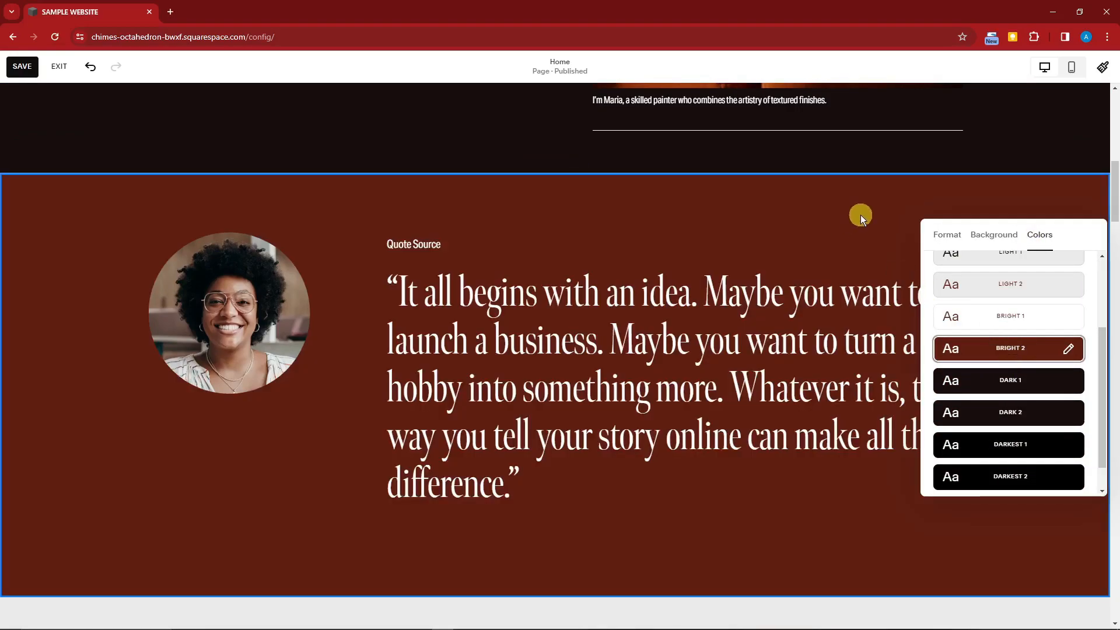
pyautogui.click(861, 217)
pyautogui.click(164, 226)
# Step: Give the whole quote text block a background in the dark red palette color that matches its section
pyautogui.click(474, 293)
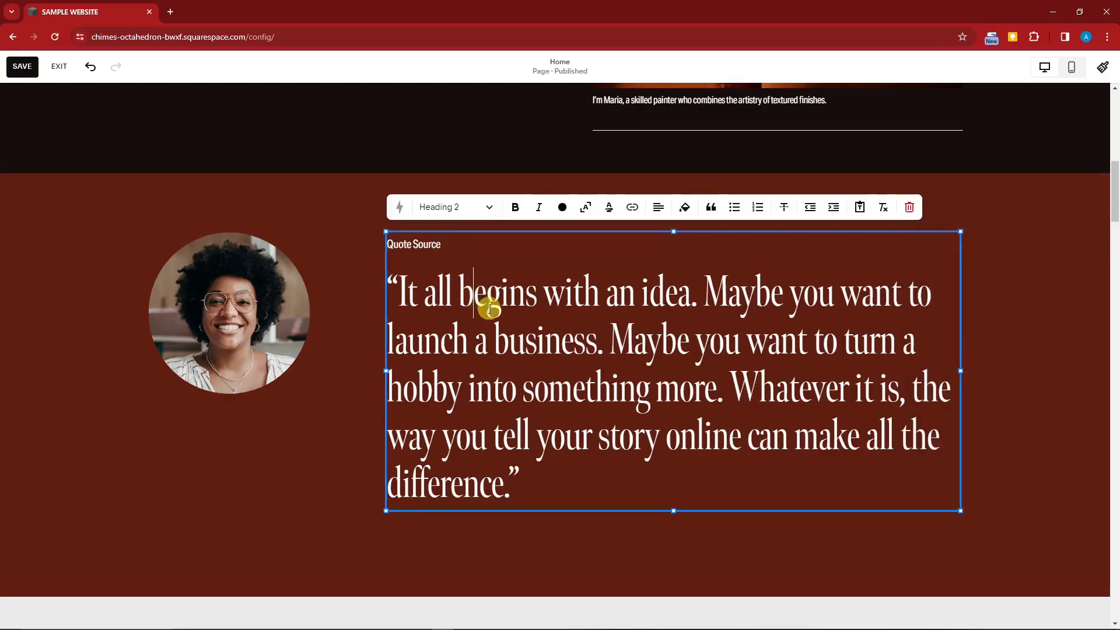
pyautogui.hotkey('ctrl', 'a')
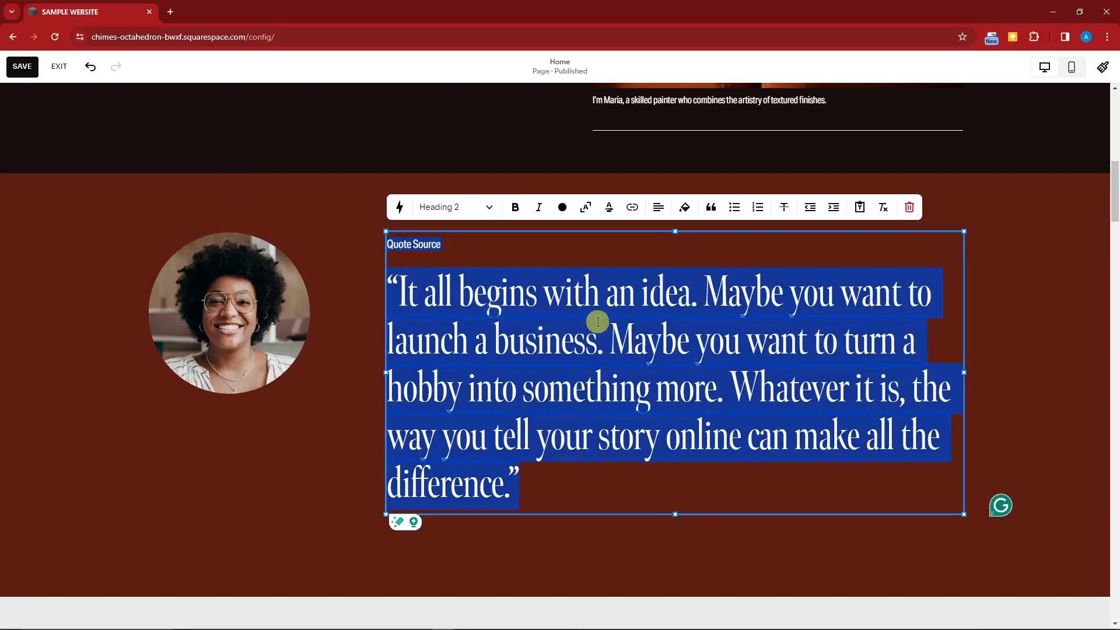
pyautogui.click(685, 208)
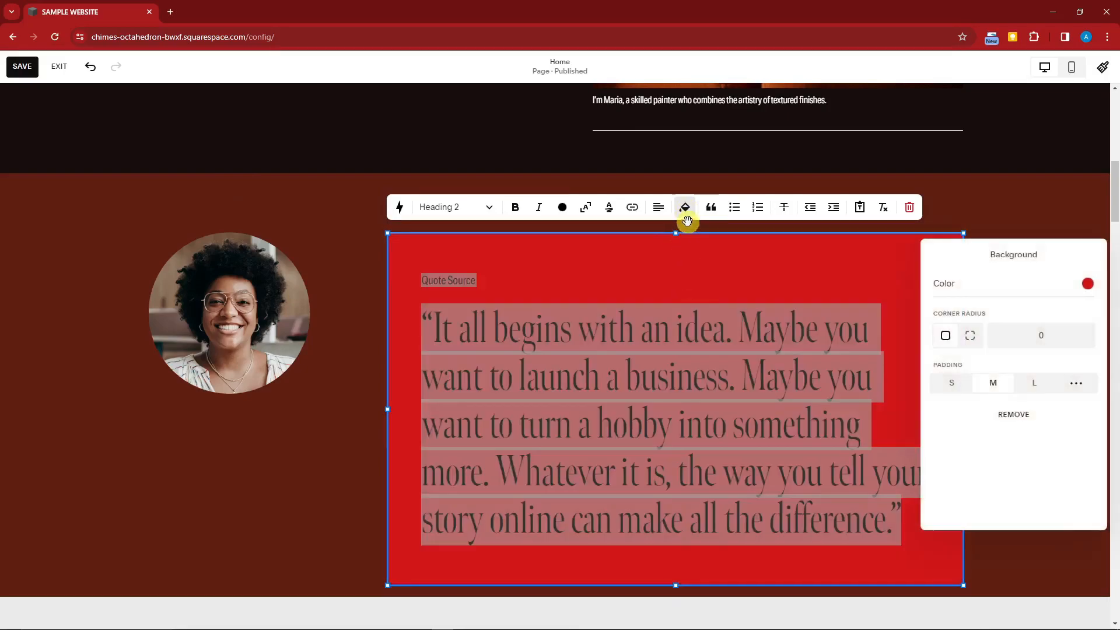
pyautogui.click(1088, 283)
pyautogui.click(1027, 261)
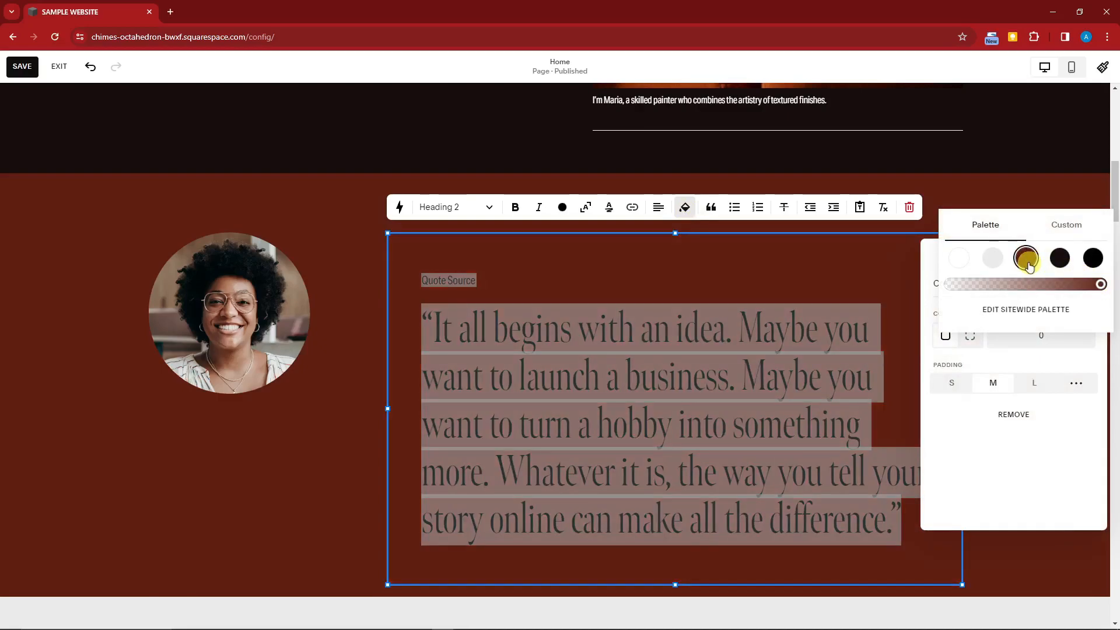
# Step: Rewrite the selected quote text with the AI Simplify option, run the rewrite again, and delete all text from the block
pyautogui.click(399, 207)
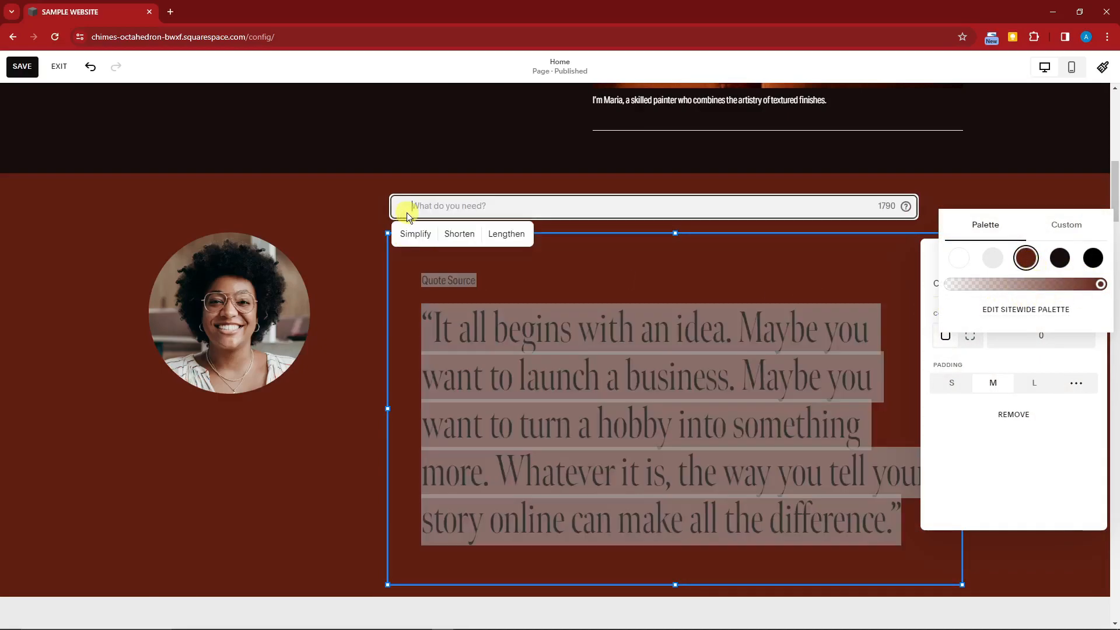
pyautogui.click(433, 234)
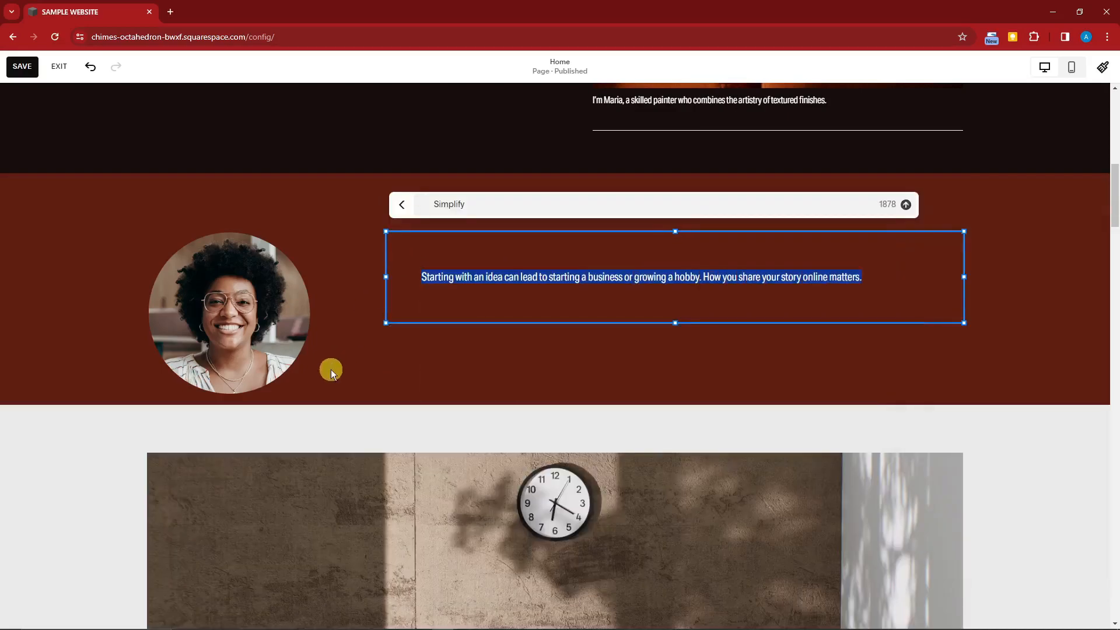
pyautogui.click(906, 206)
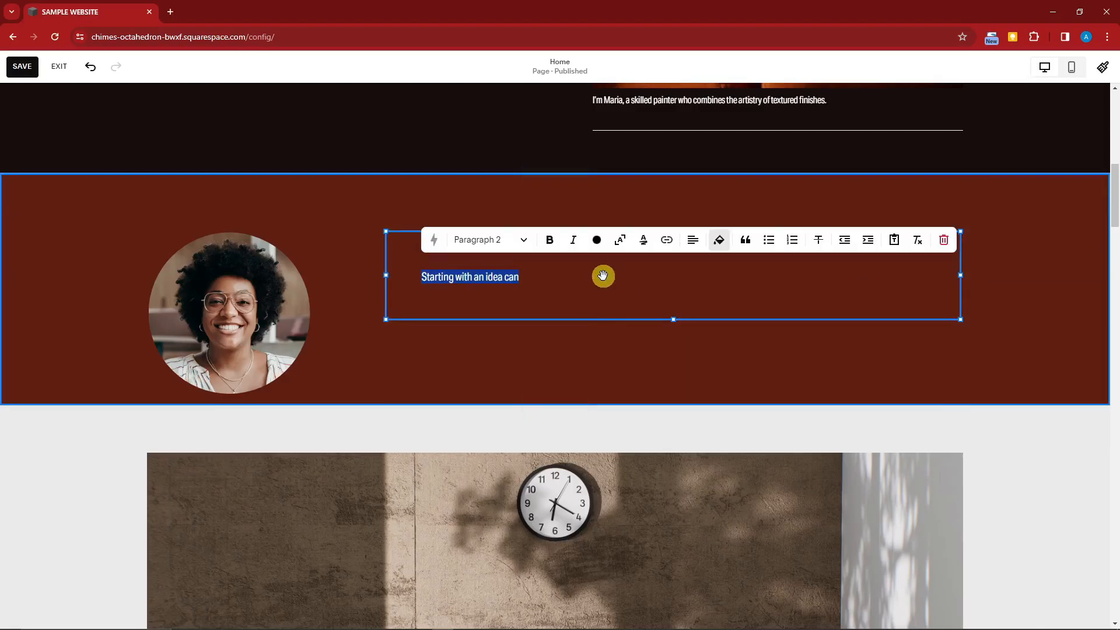
pyautogui.click(573, 362)
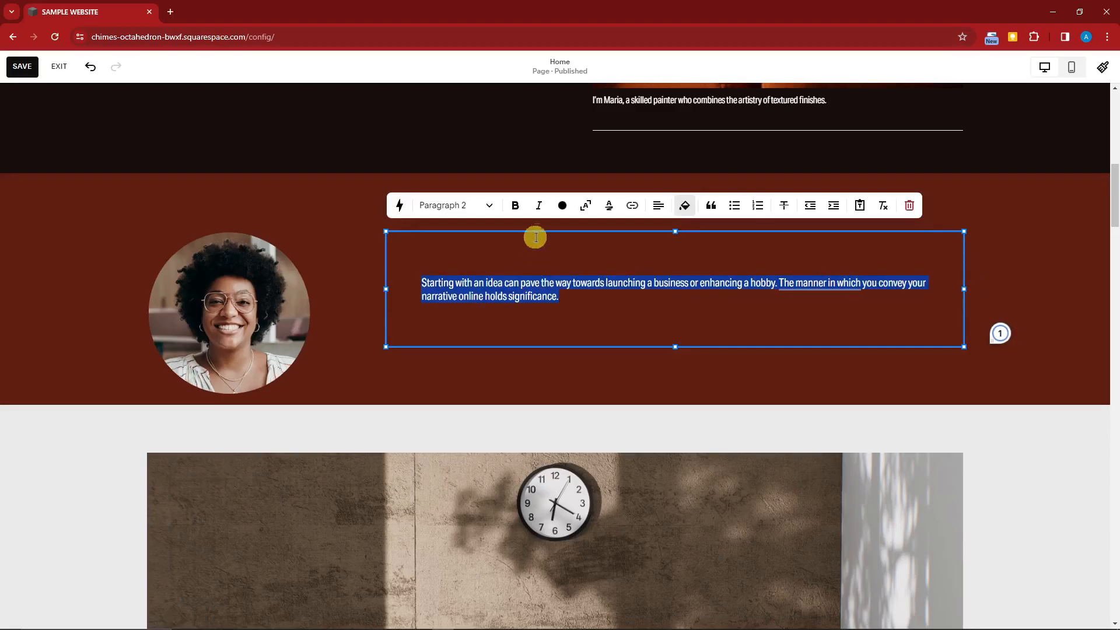
pyautogui.press('BackSpace')
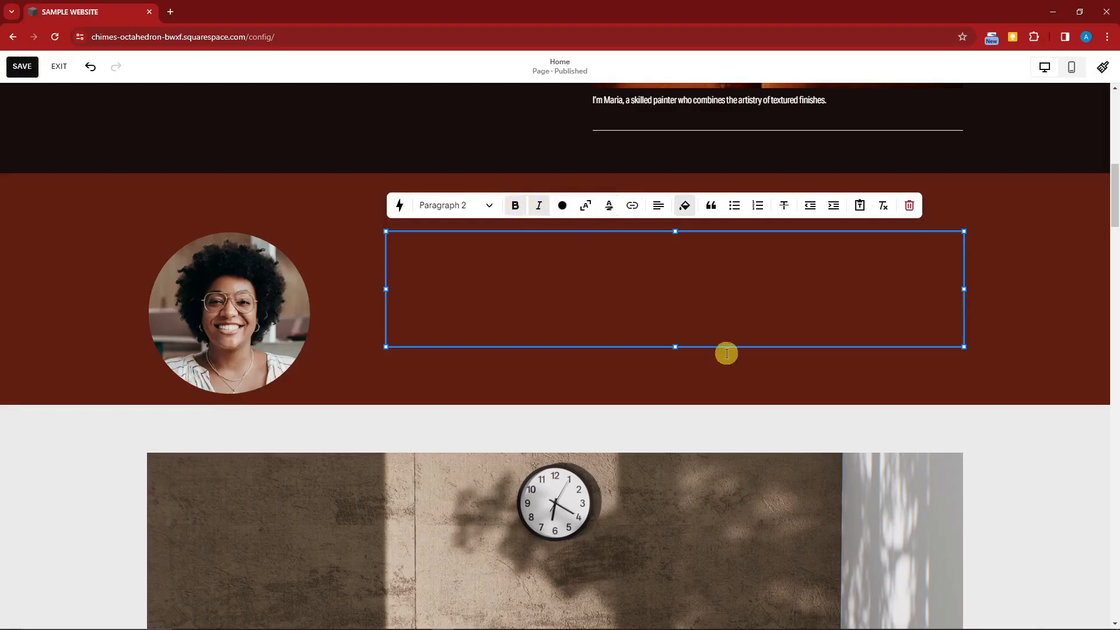
pyautogui.click(793, 387)
# Step: Change the site title in the site header to WEBSITE NAME
pyautogui.scroll(-10, 795, 387)
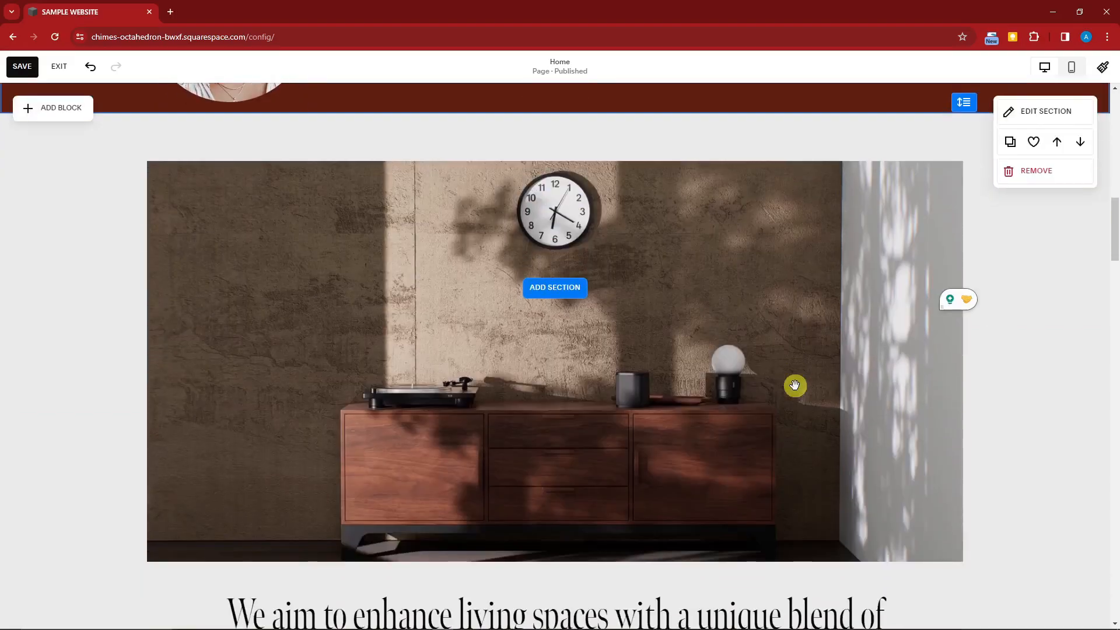
pyautogui.scroll(7, 796, 385)
pyautogui.scroll(10, 795, 385)
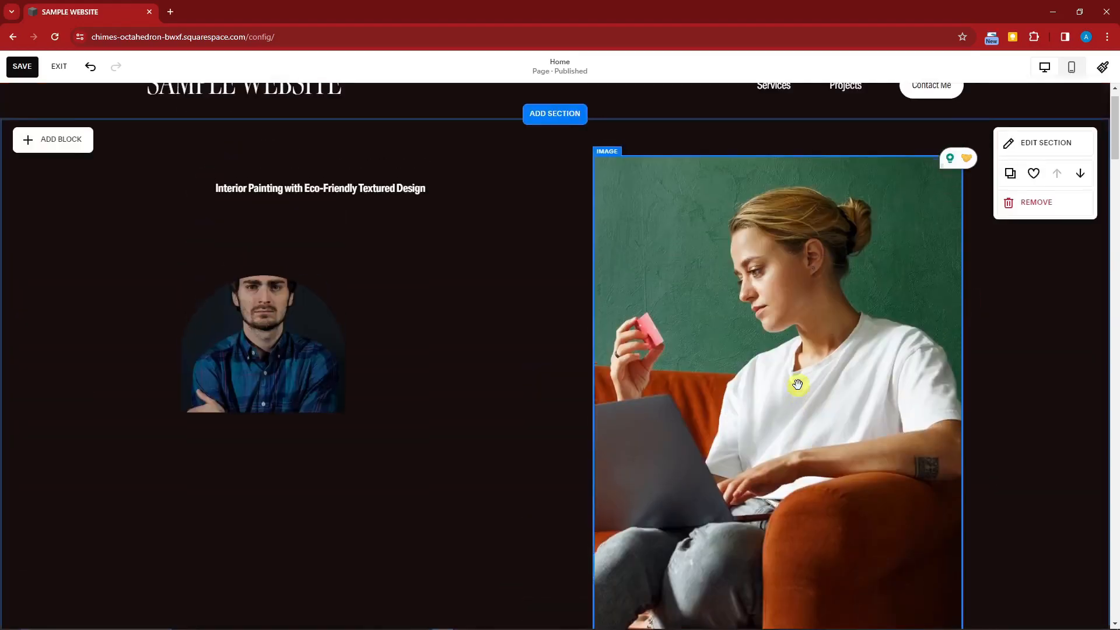
pyautogui.moveTo(511, 107)
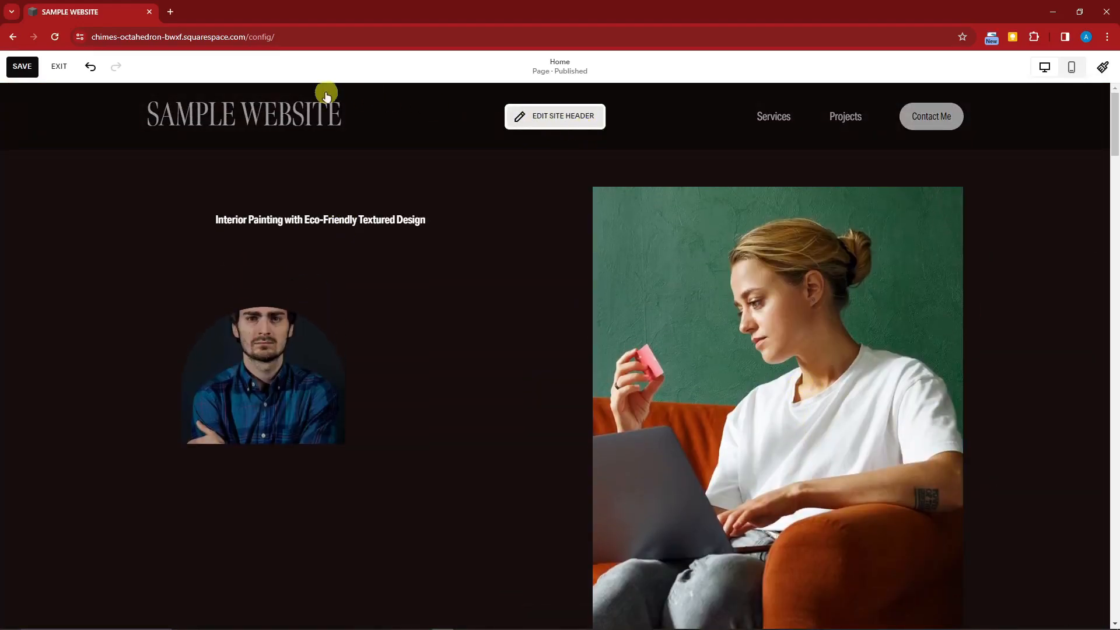
pyautogui.click(562, 111)
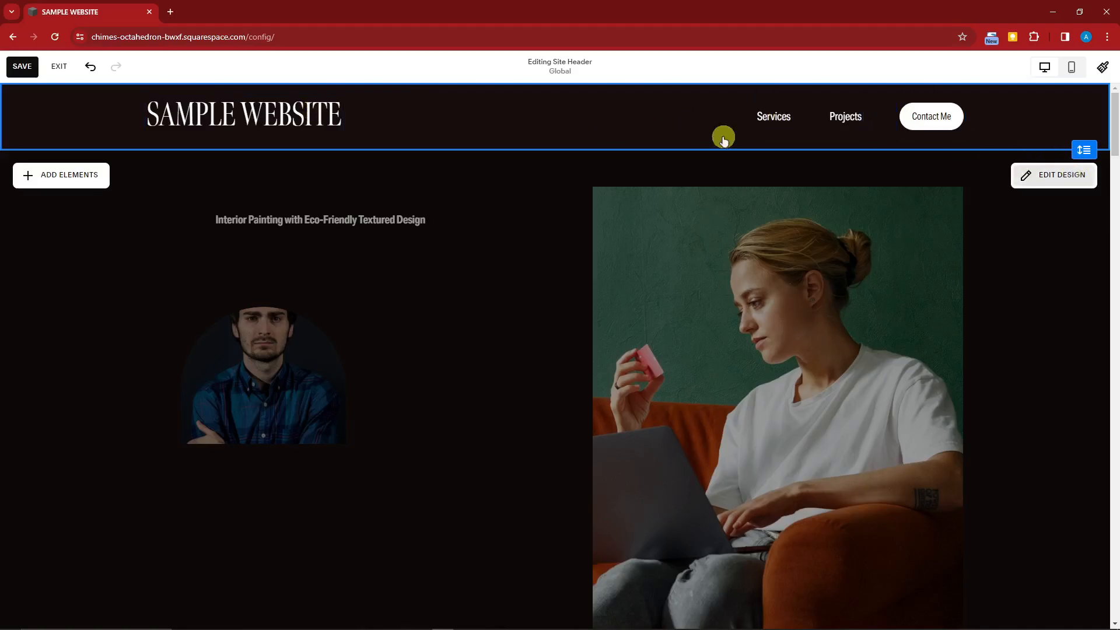
pyautogui.click(201, 110)
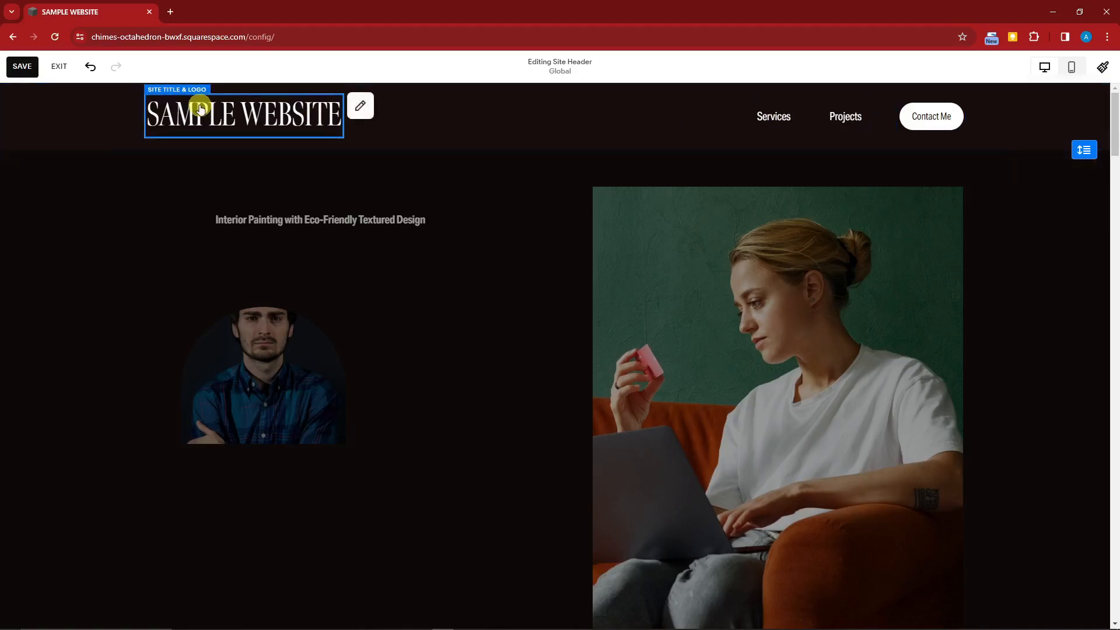
pyautogui.click(360, 109)
pyautogui.click(220, 215)
pyautogui.hotkey('ctrl', 'a')
pyautogui.write('WE')
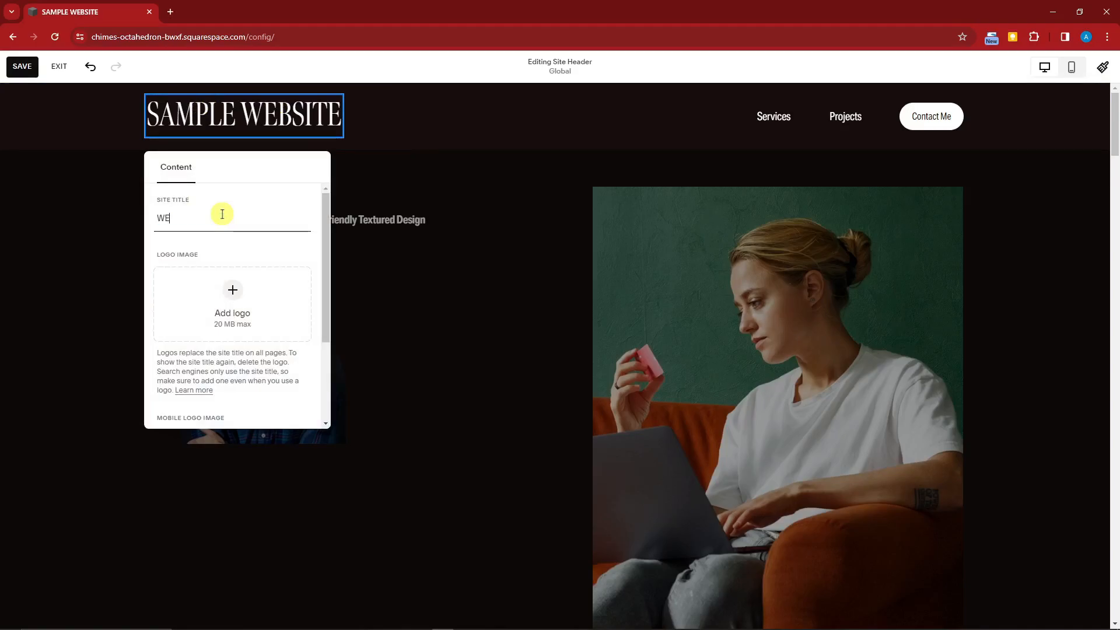
pyautogui.write('BSITE S')
pyautogui.press('BackSpace')
pyautogui.press('BackSpace')
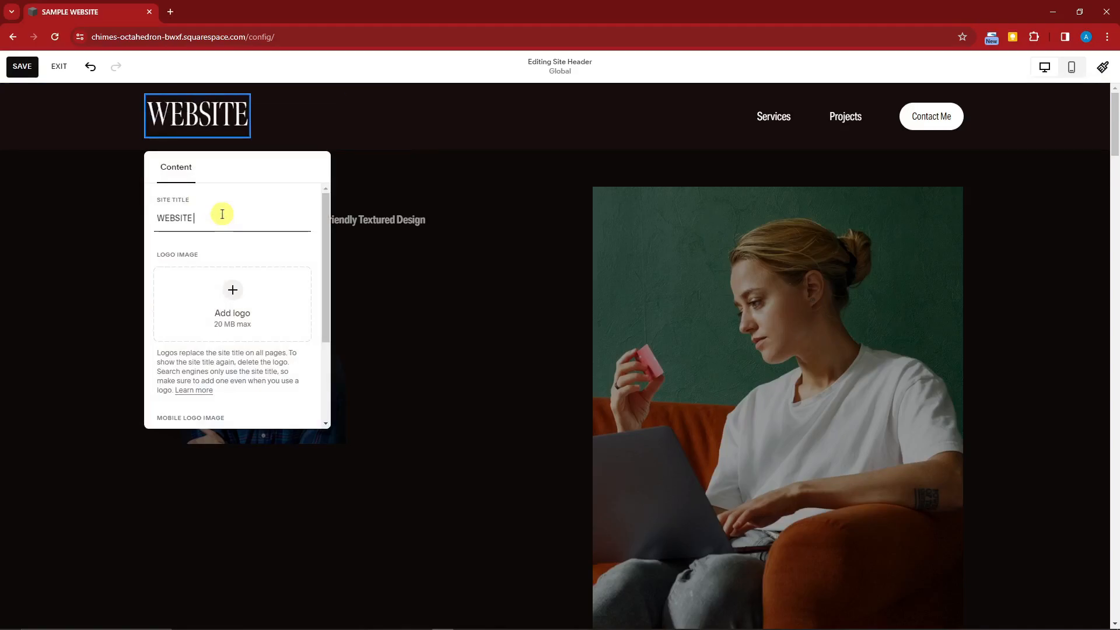
pyautogui.write('NAME')
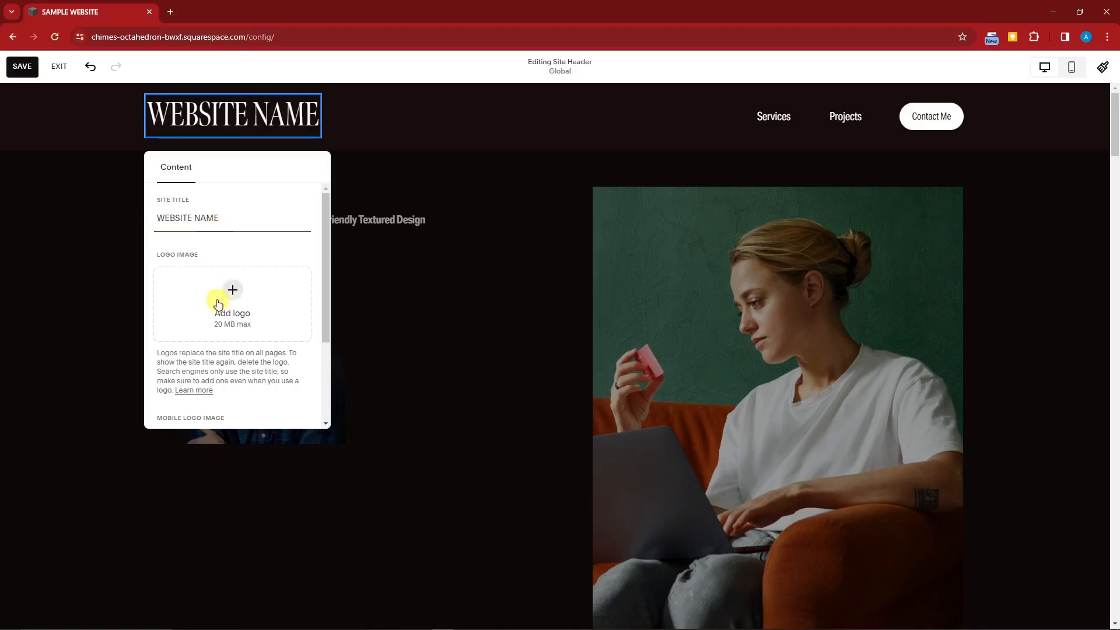
# Step: Upload the blue and white circle logo PNG from the Downloads folder as the header's logo image
pyautogui.click(308, 317)
pyautogui.click(224, 322)
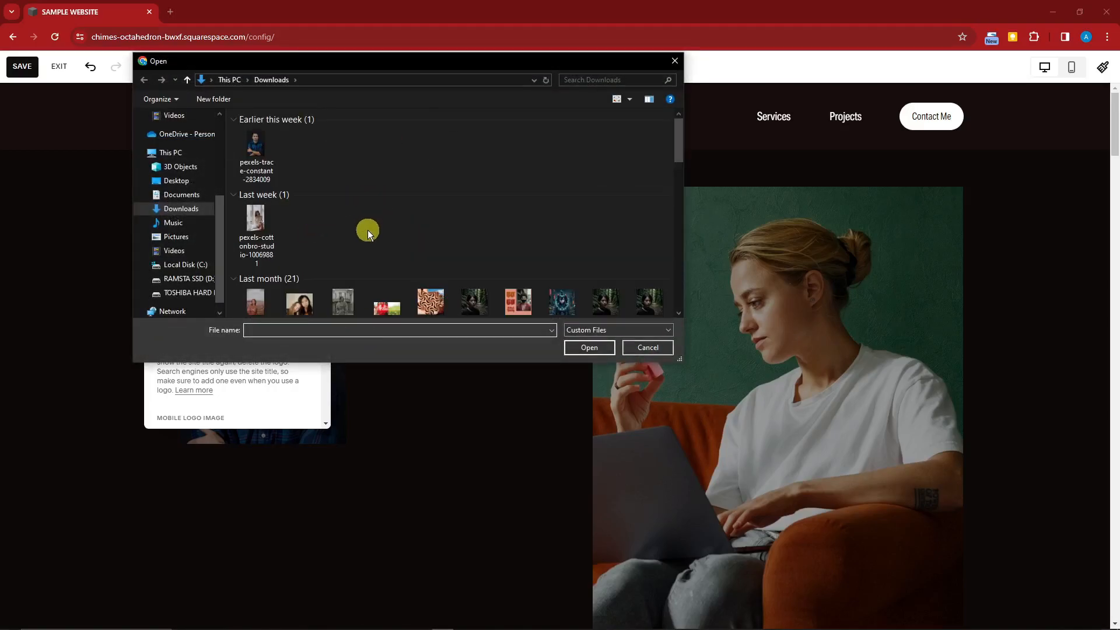
pyautogui.scroll(-5, 368, 230)
pyautogui.doubleClick(369, 229)
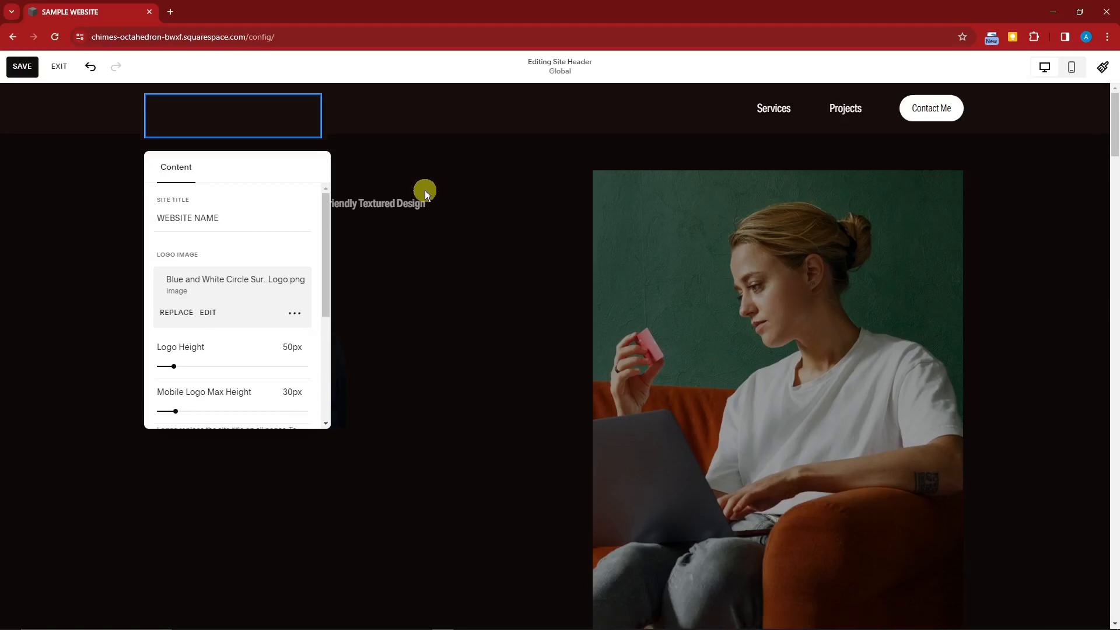
pyautogui.click(443, 169)
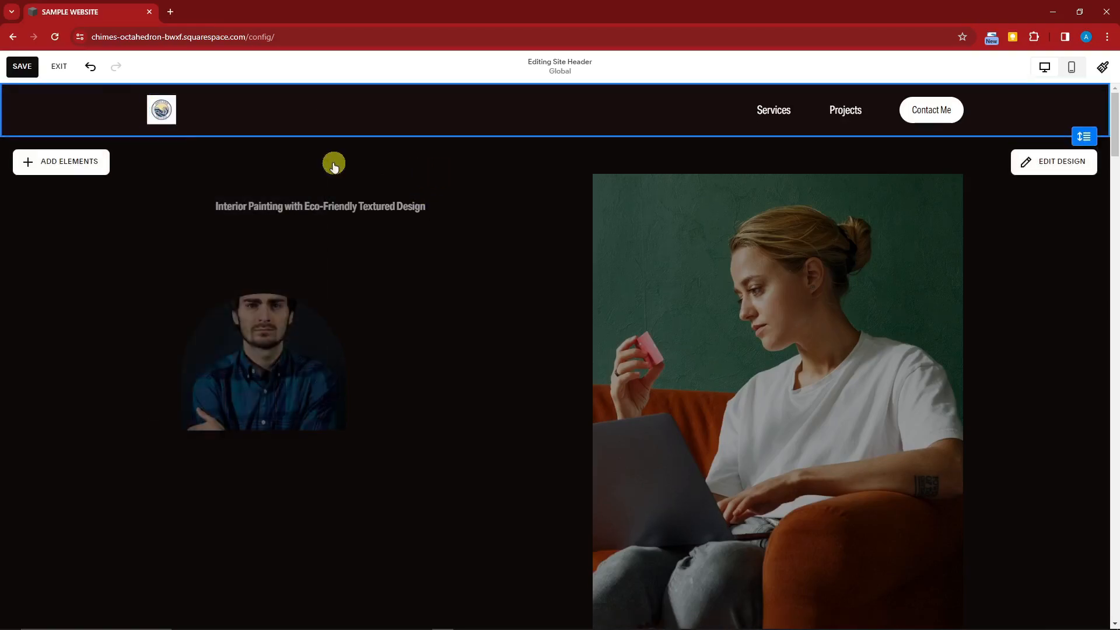
# Step: Save the site header changes and leave page editing
pyautogui.click(23, 66)
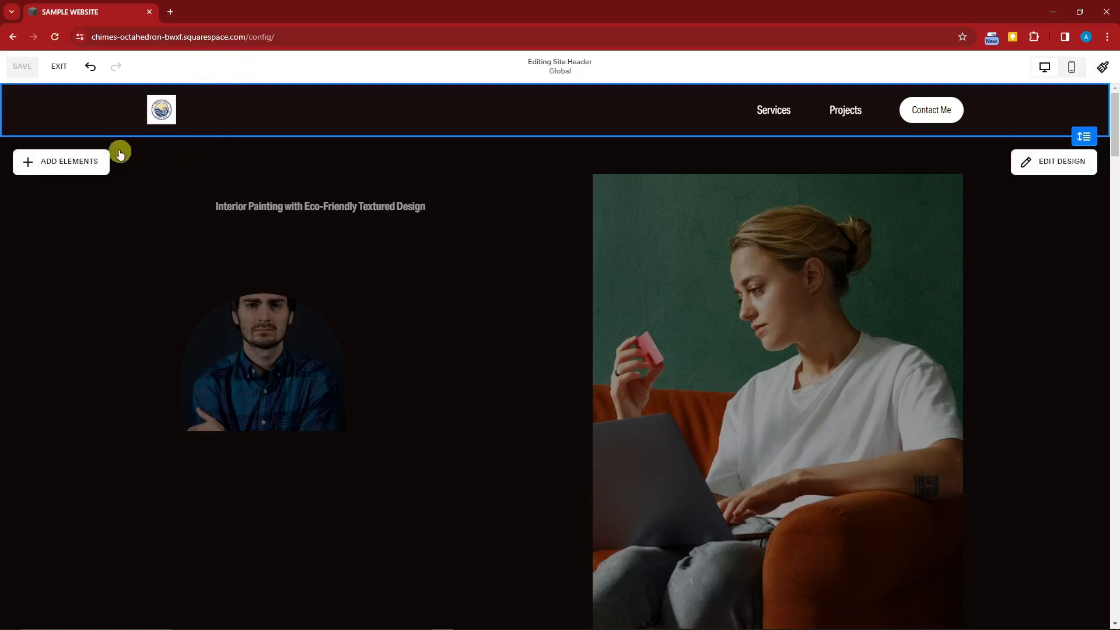
pyautogui.click(59, 67)
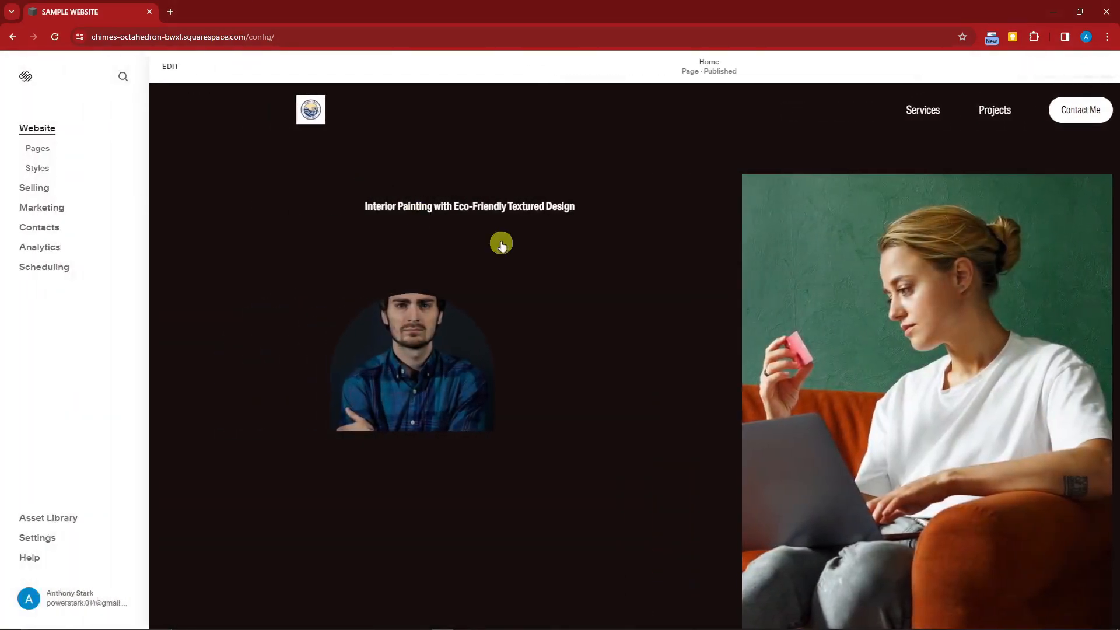
pyautogui.scroll(-10, 513, 233)
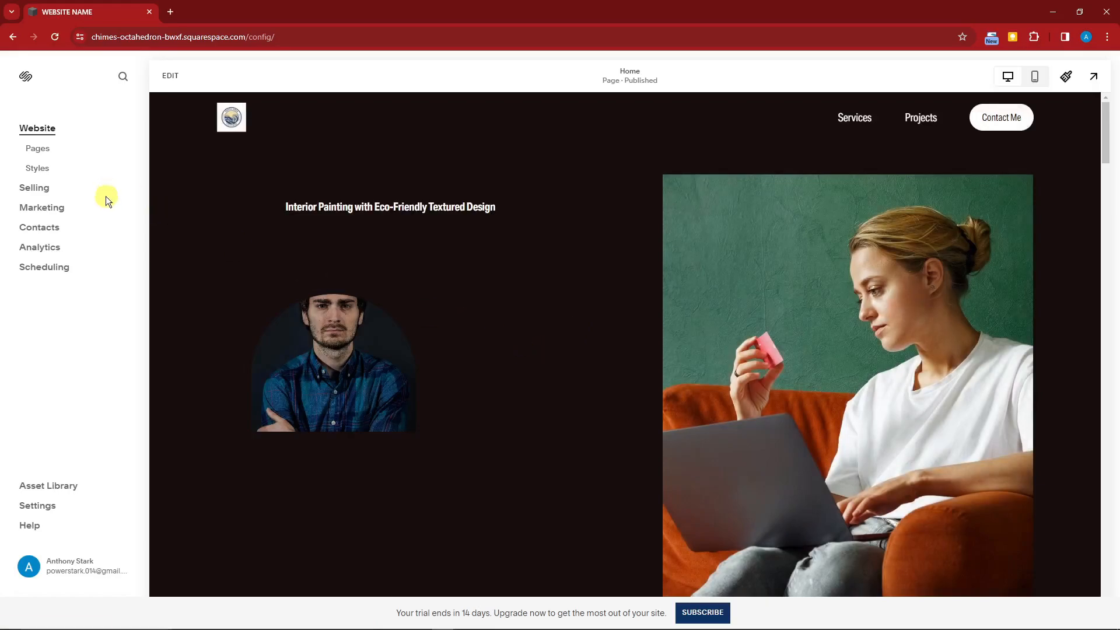
# Step: Review the Selling store setup options, the Marketing tools and the Contacts lists, and return to the site dashboard
pyautogui.click(34, 190)
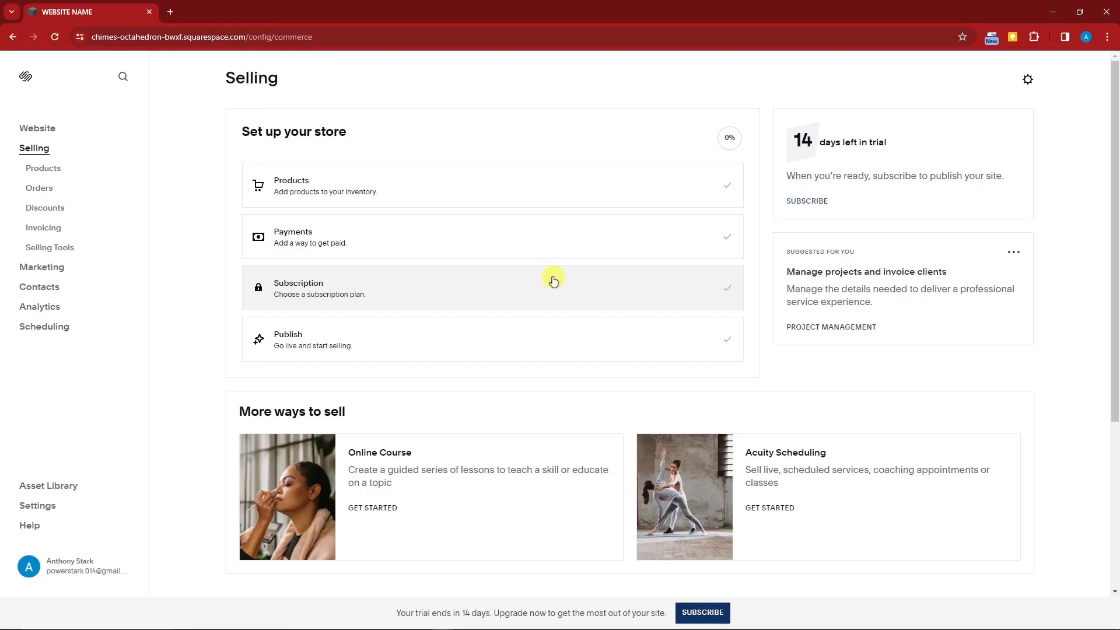
pyautogui.scroll(-4, 553, 279)
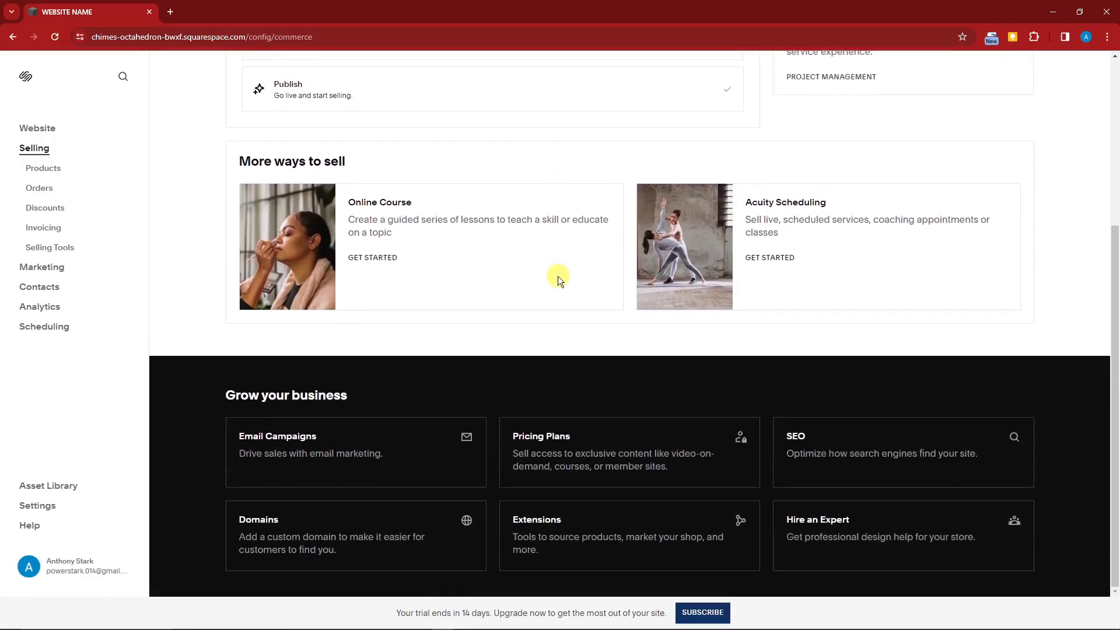
pyautogui.scroll(2, 558, 275)
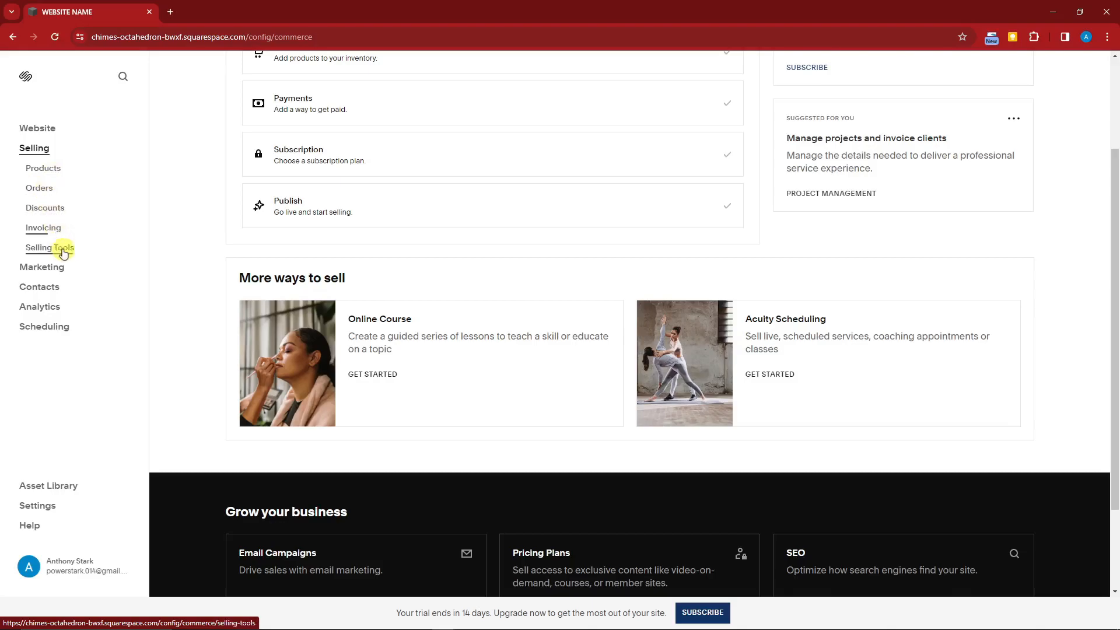
pyautogui.scroll(3, 527, 382)
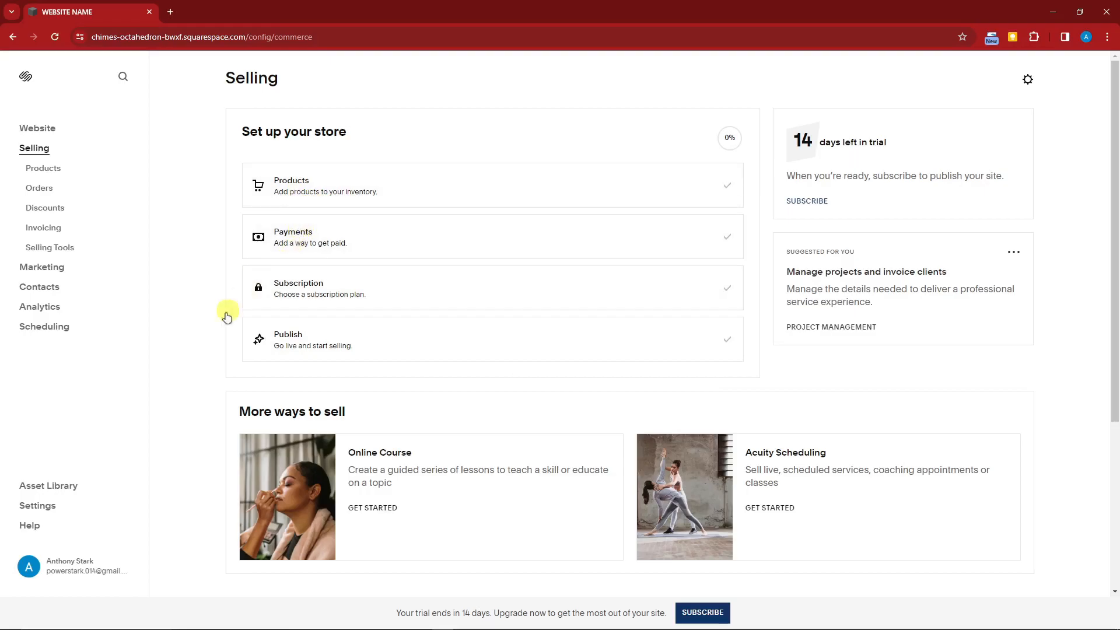
pyautogui.click(53, 267)
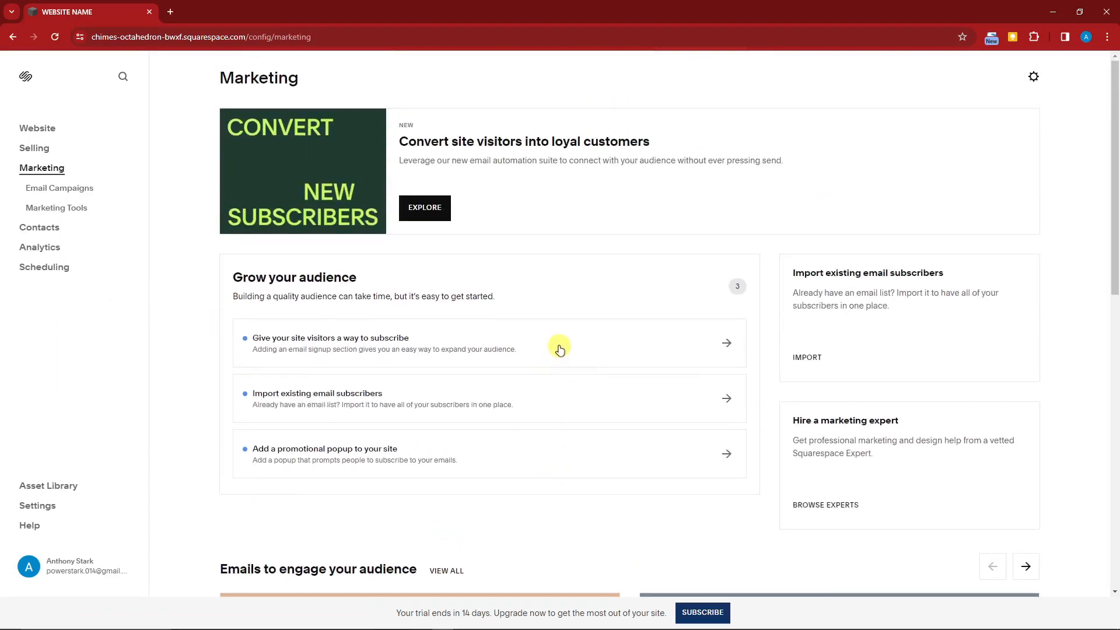
pyautogui.scroll(-8, 563, 347)
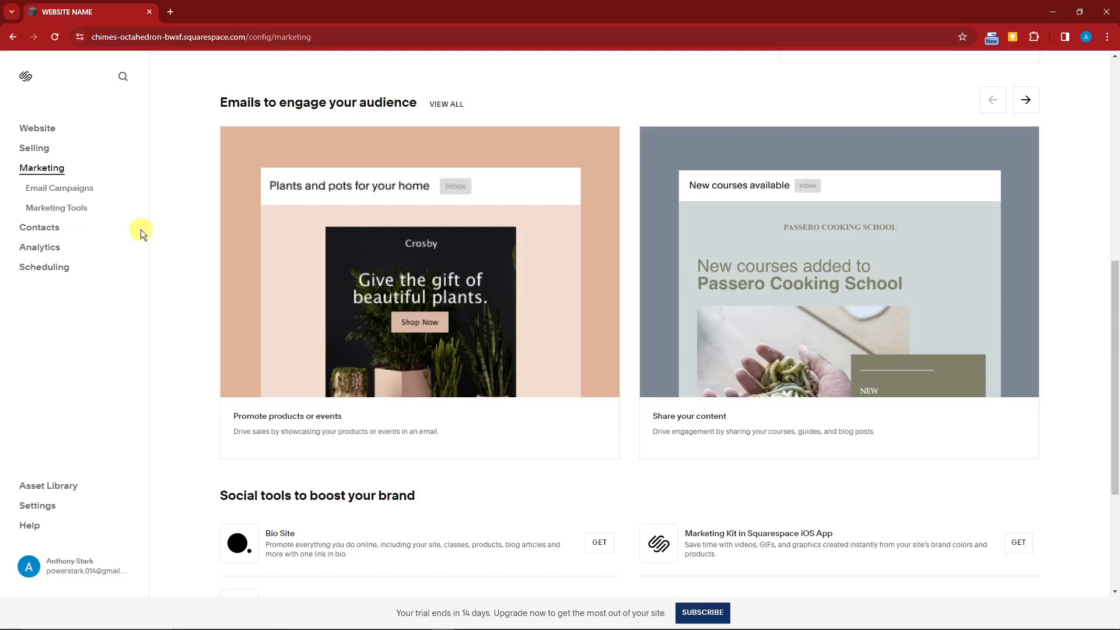
pyautogui.click(40, 228)
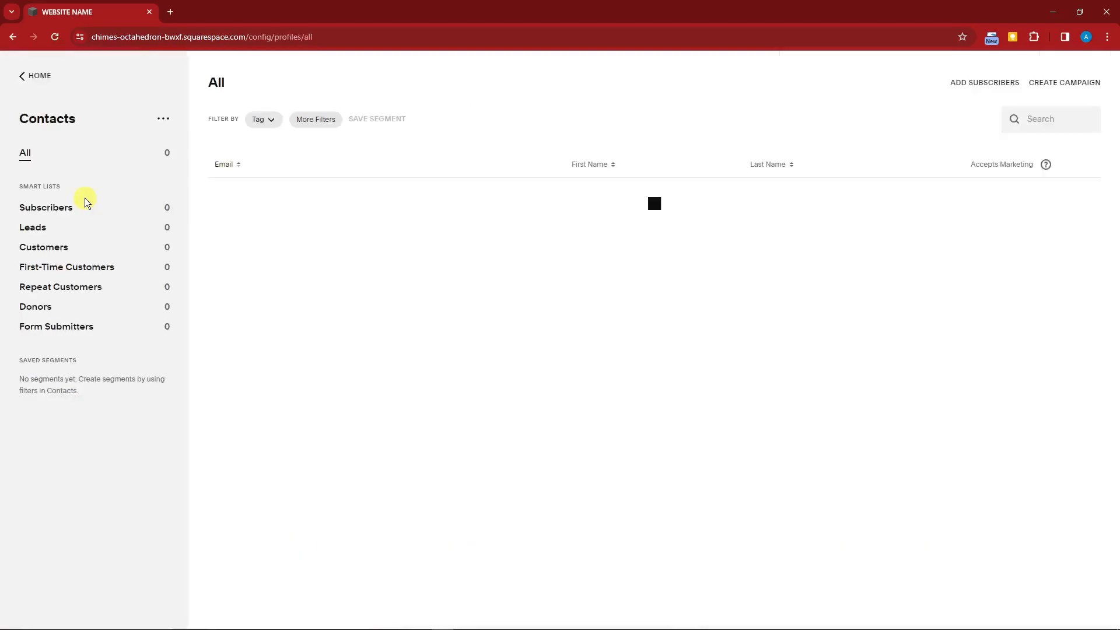
pyautogui.click(37, 77)
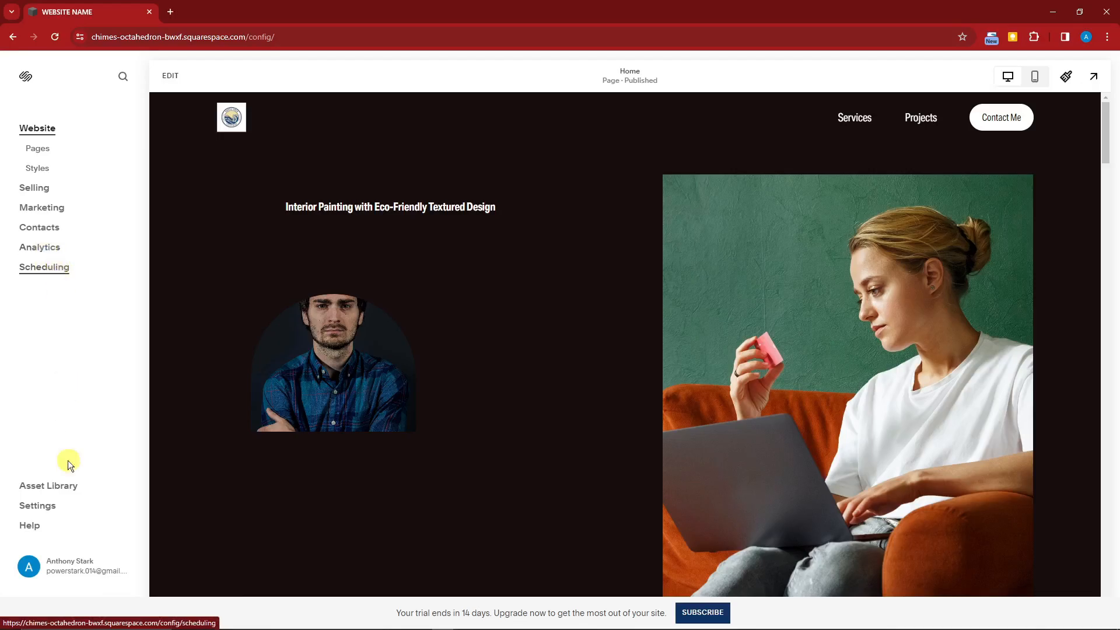
# Step: Open the subscription plans and compare the prices and included features of the Personal, Business and Commerce plans
pyautogui.scroll(-13, 768, 565)
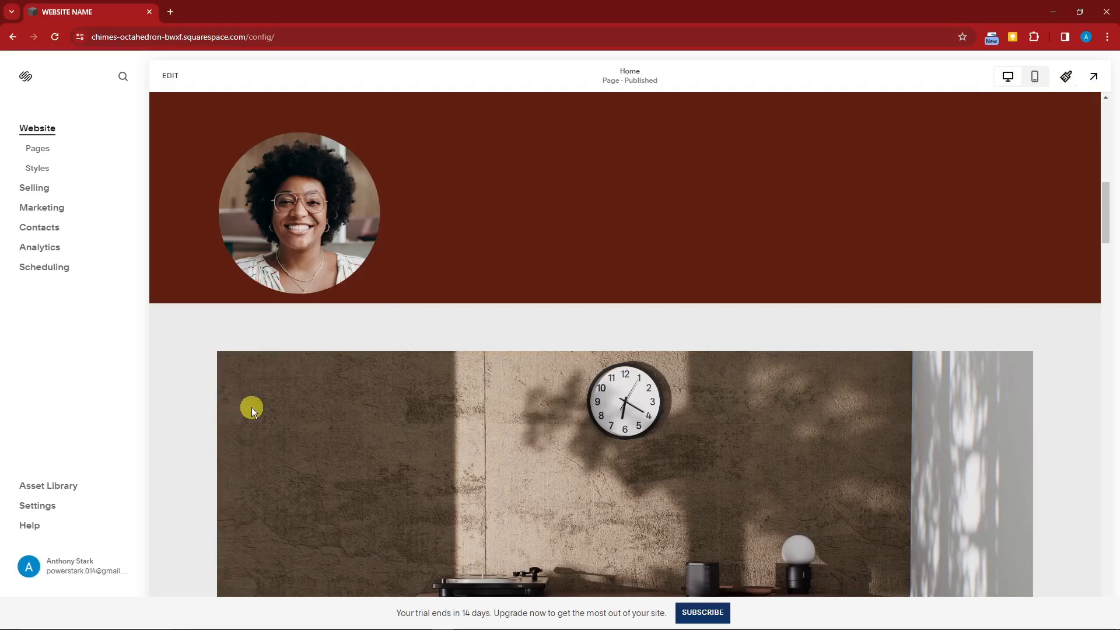
pyautogui.click(701, 613)
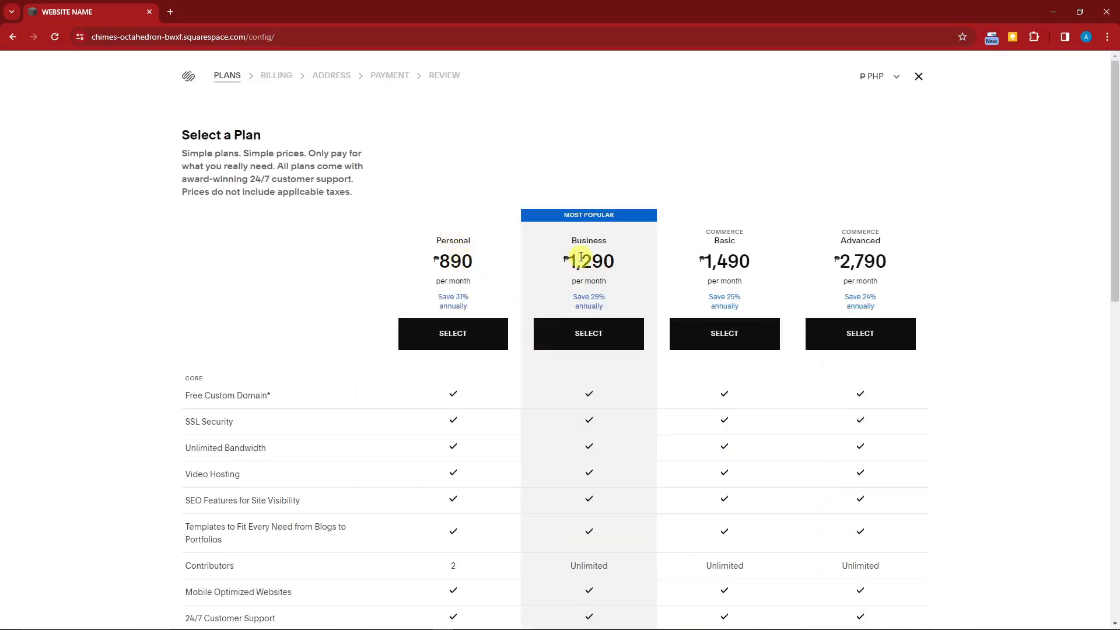
pyautogui.moveTo(442, 262); pyautogui.dragTo(470, 262)
pyautogui.click(469, 263)
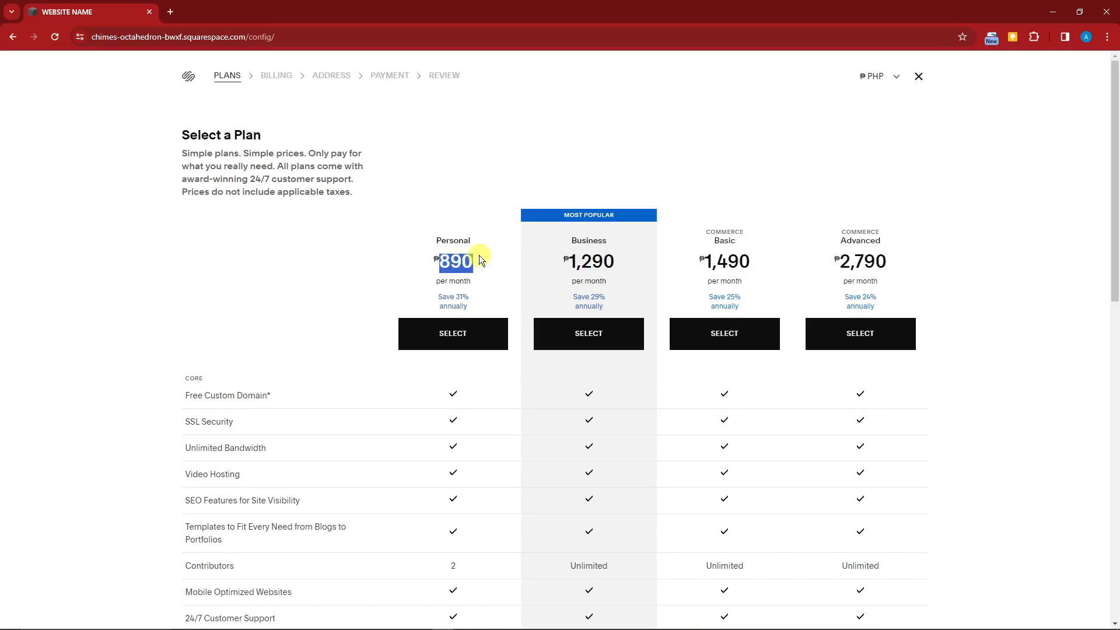
pyautogui.moveTo(567, 261); pyautogui.dragTo(610, 260)
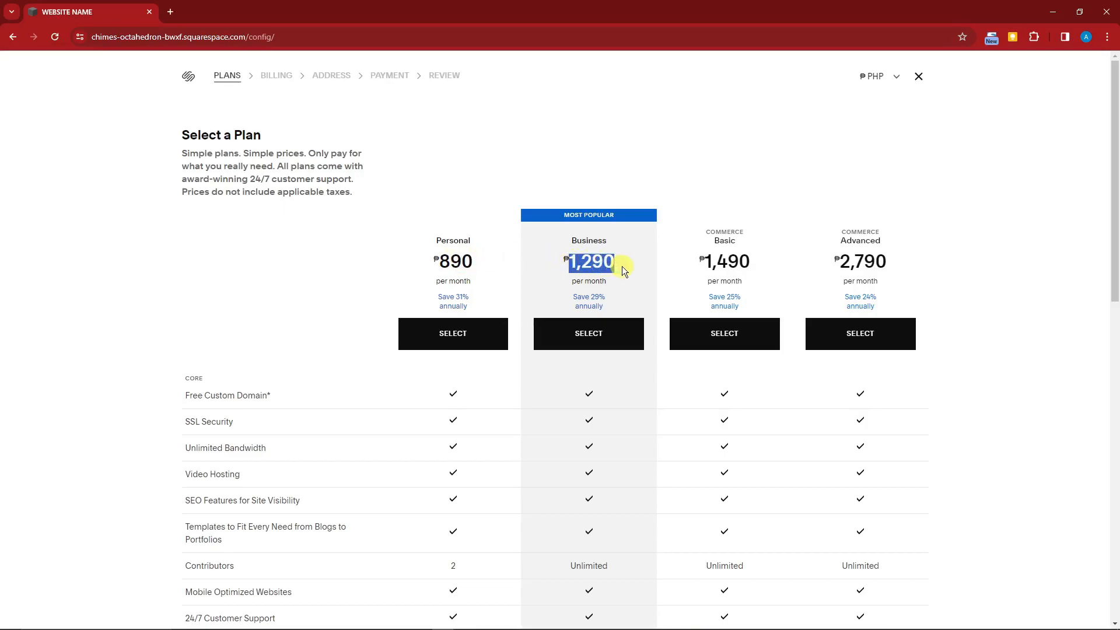
pyautogui.click(606, 263)
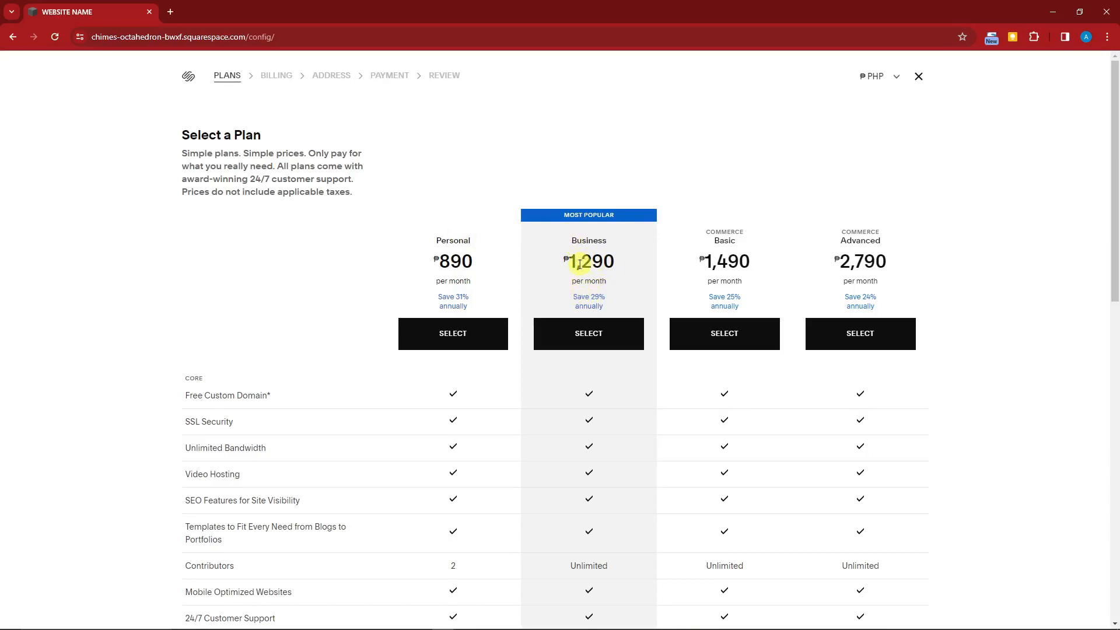
pyautogui.scroll(-1, 580, 263)
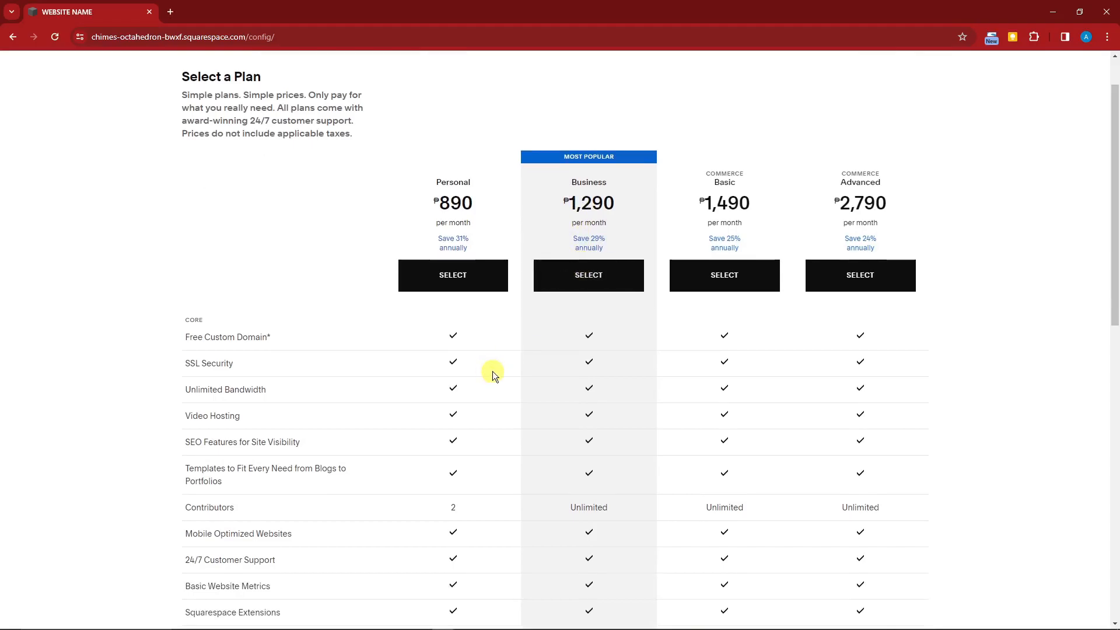
pyautogui.scroll(-2, 493, 371)
pyautogui.scroll(-9, 496, 369)
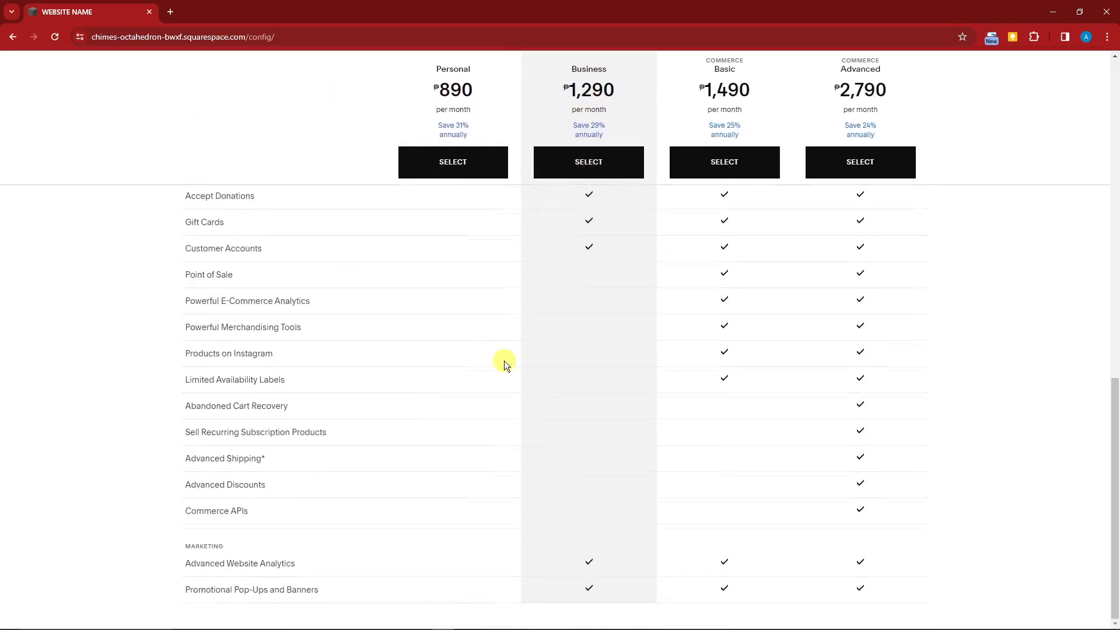
pyautogui.scroll(6, 504, 360)
pyautogui.scroll(5, 508, 361)
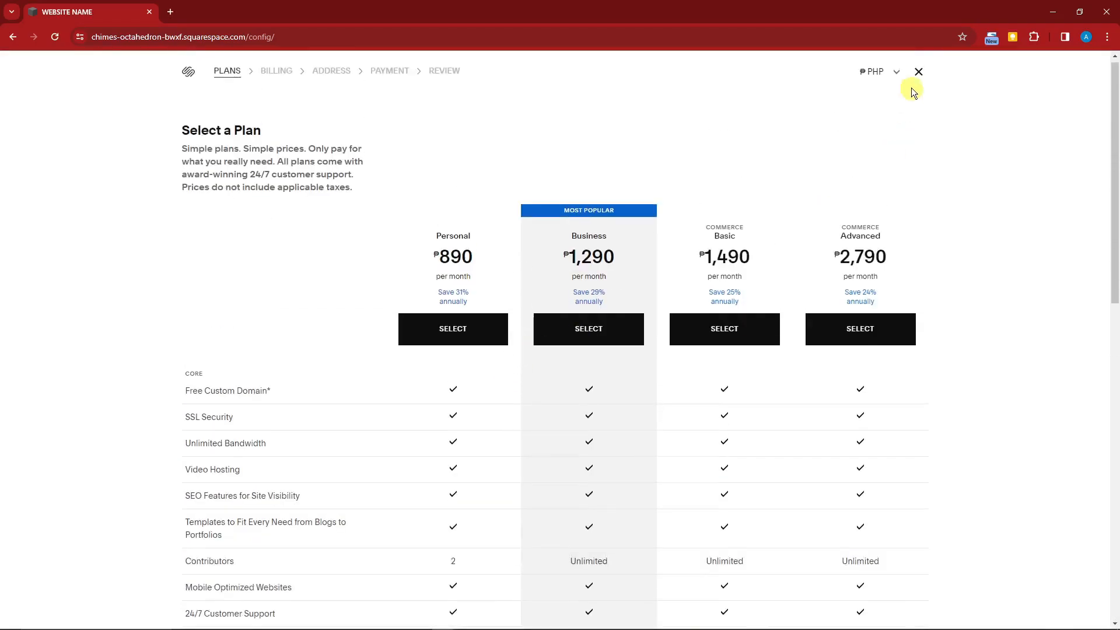
# Step: Display the subscription plan prices in USD and close the plan selection without choosing a plan
pyautogui.click(899, 76)
pyautogui.click(881, 84)
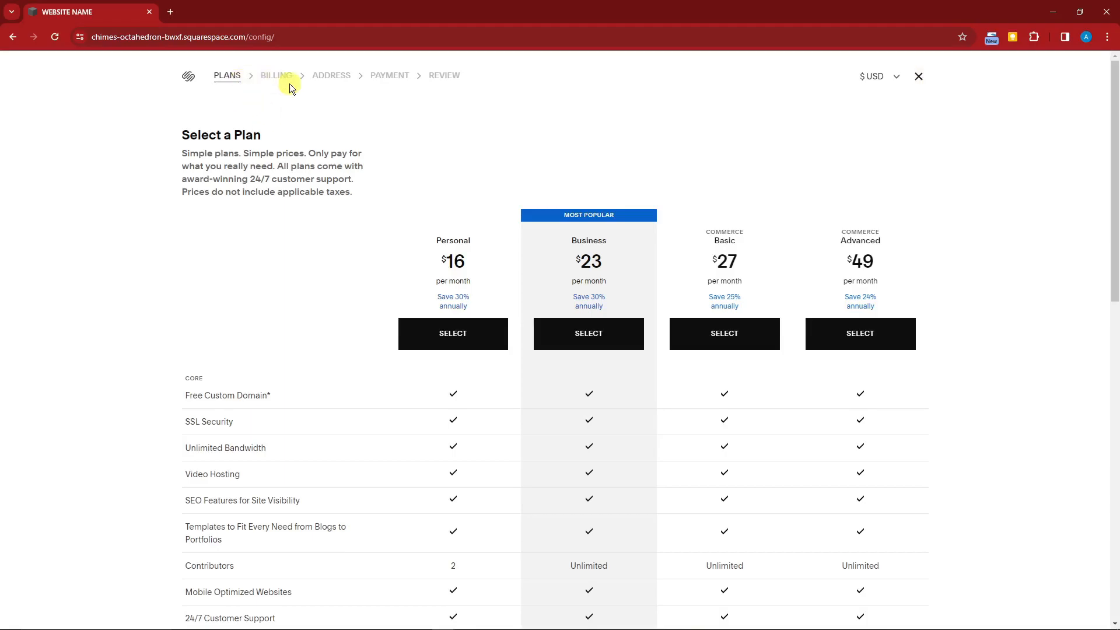
pyautogui.click(918, 77)
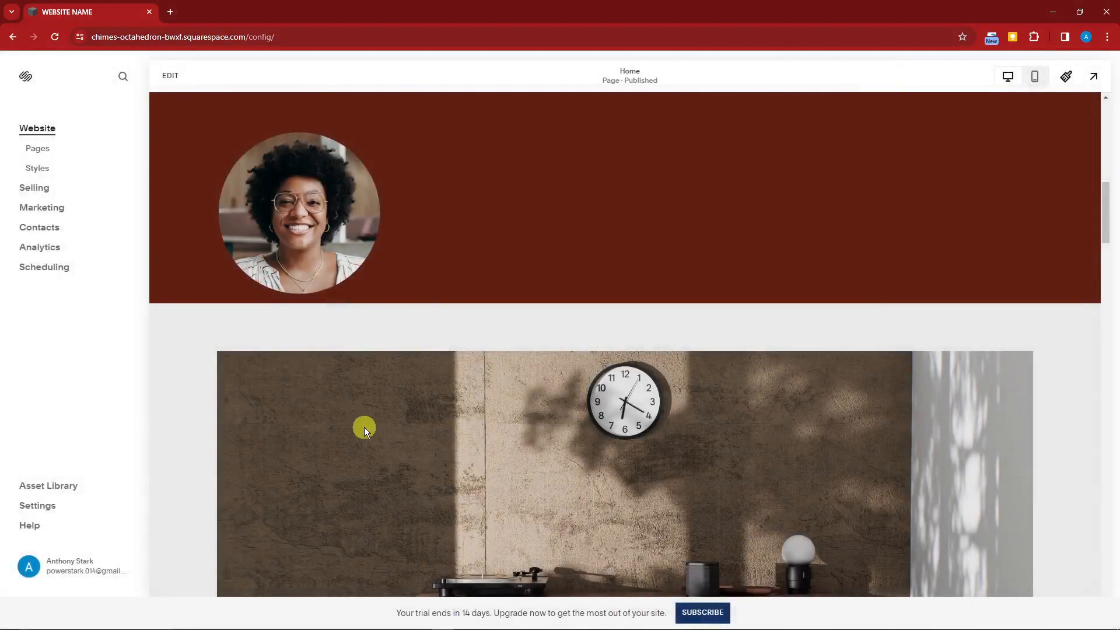
# Step: Preview the home page in full view down to the consultation form and footer, and return to the site dashboard
pyautogui.scroll(-4, 365, 428)
pyautogui.scroll(12, 466, 440)
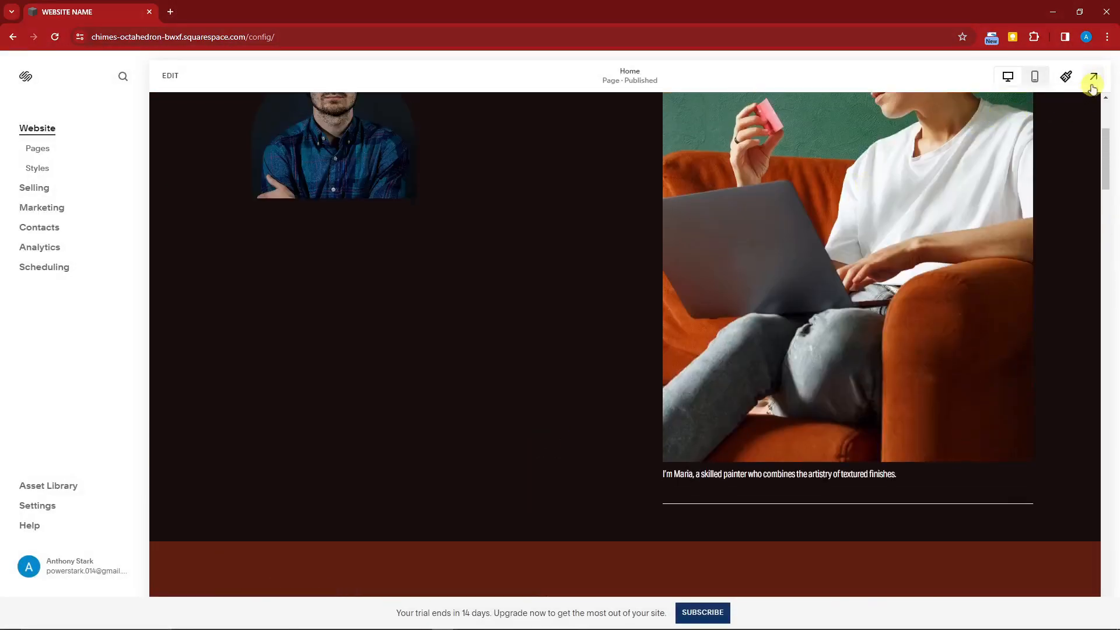
pyautogui.click(1093, 81)
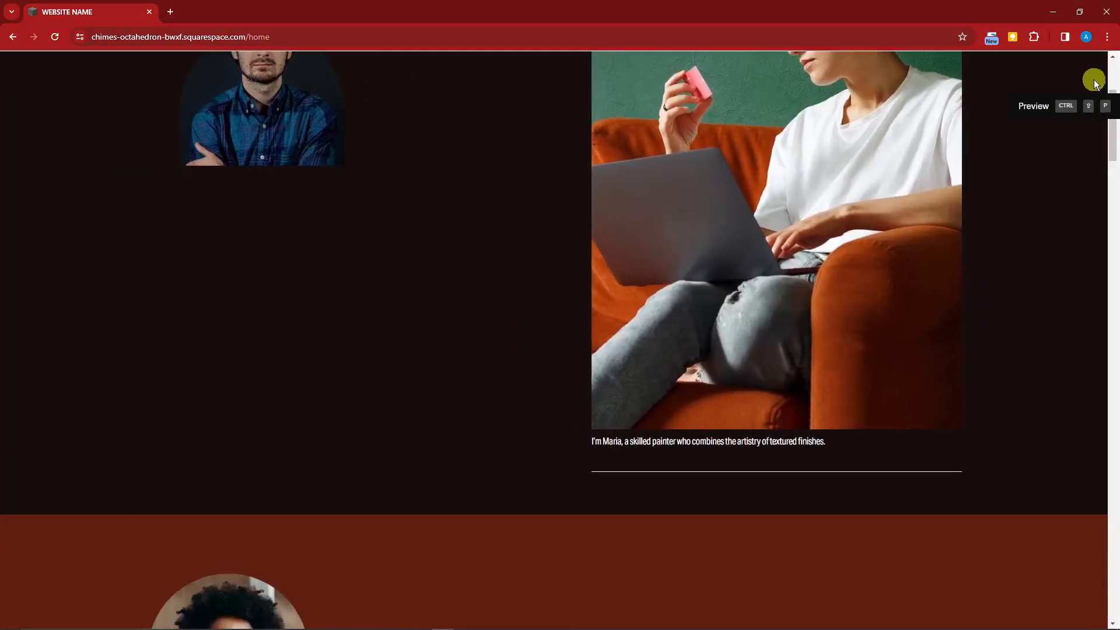
pyautogui.scroll(-15, 610, 342)
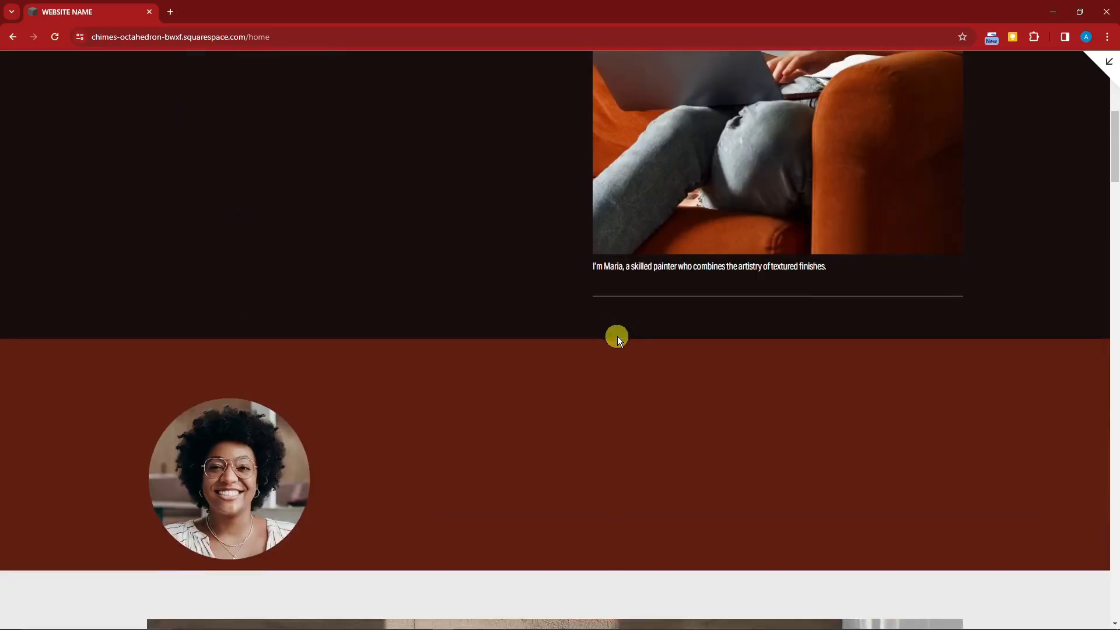
pyautogui.scroll(-15, 624, 329)
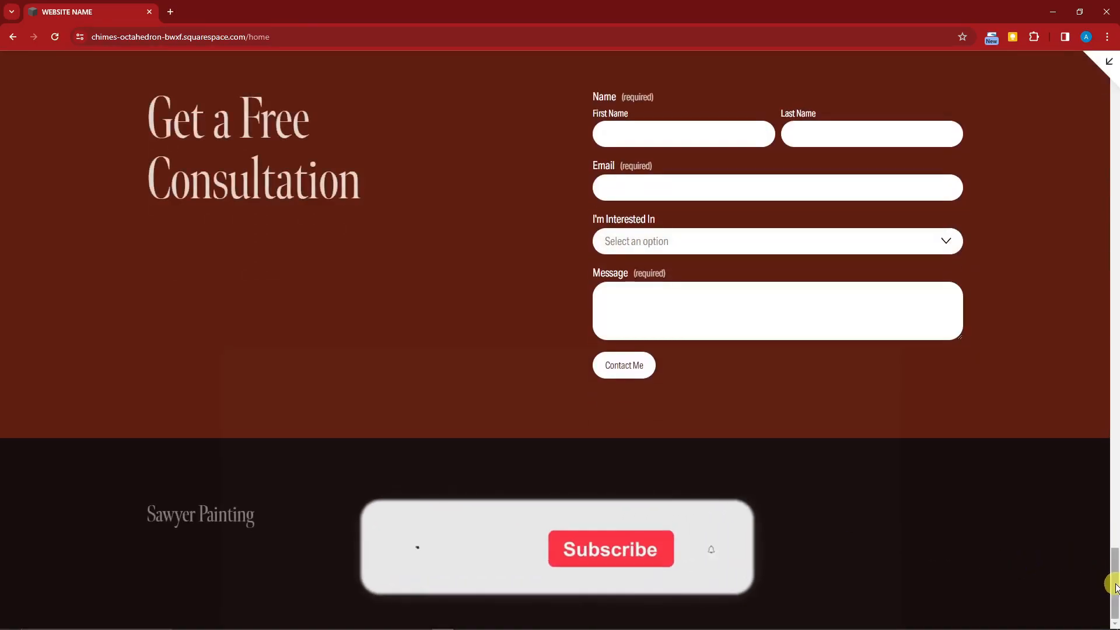
pyautogui.moveTo(1112, 575); pyautogui.dragTo(1111, 67)
pyautogui.click(1110, 64)
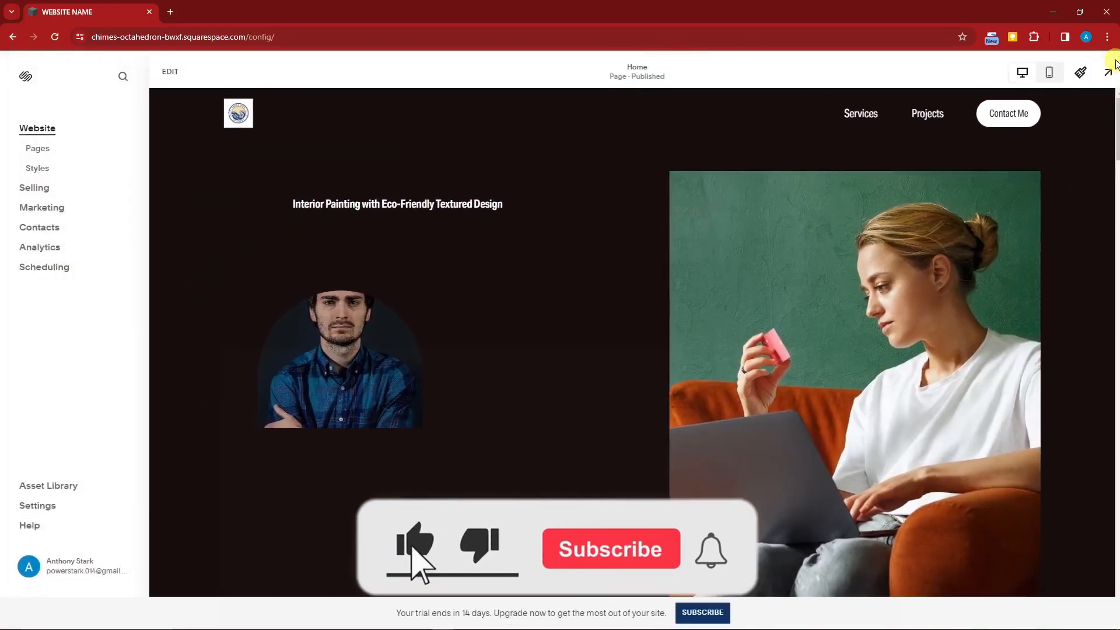